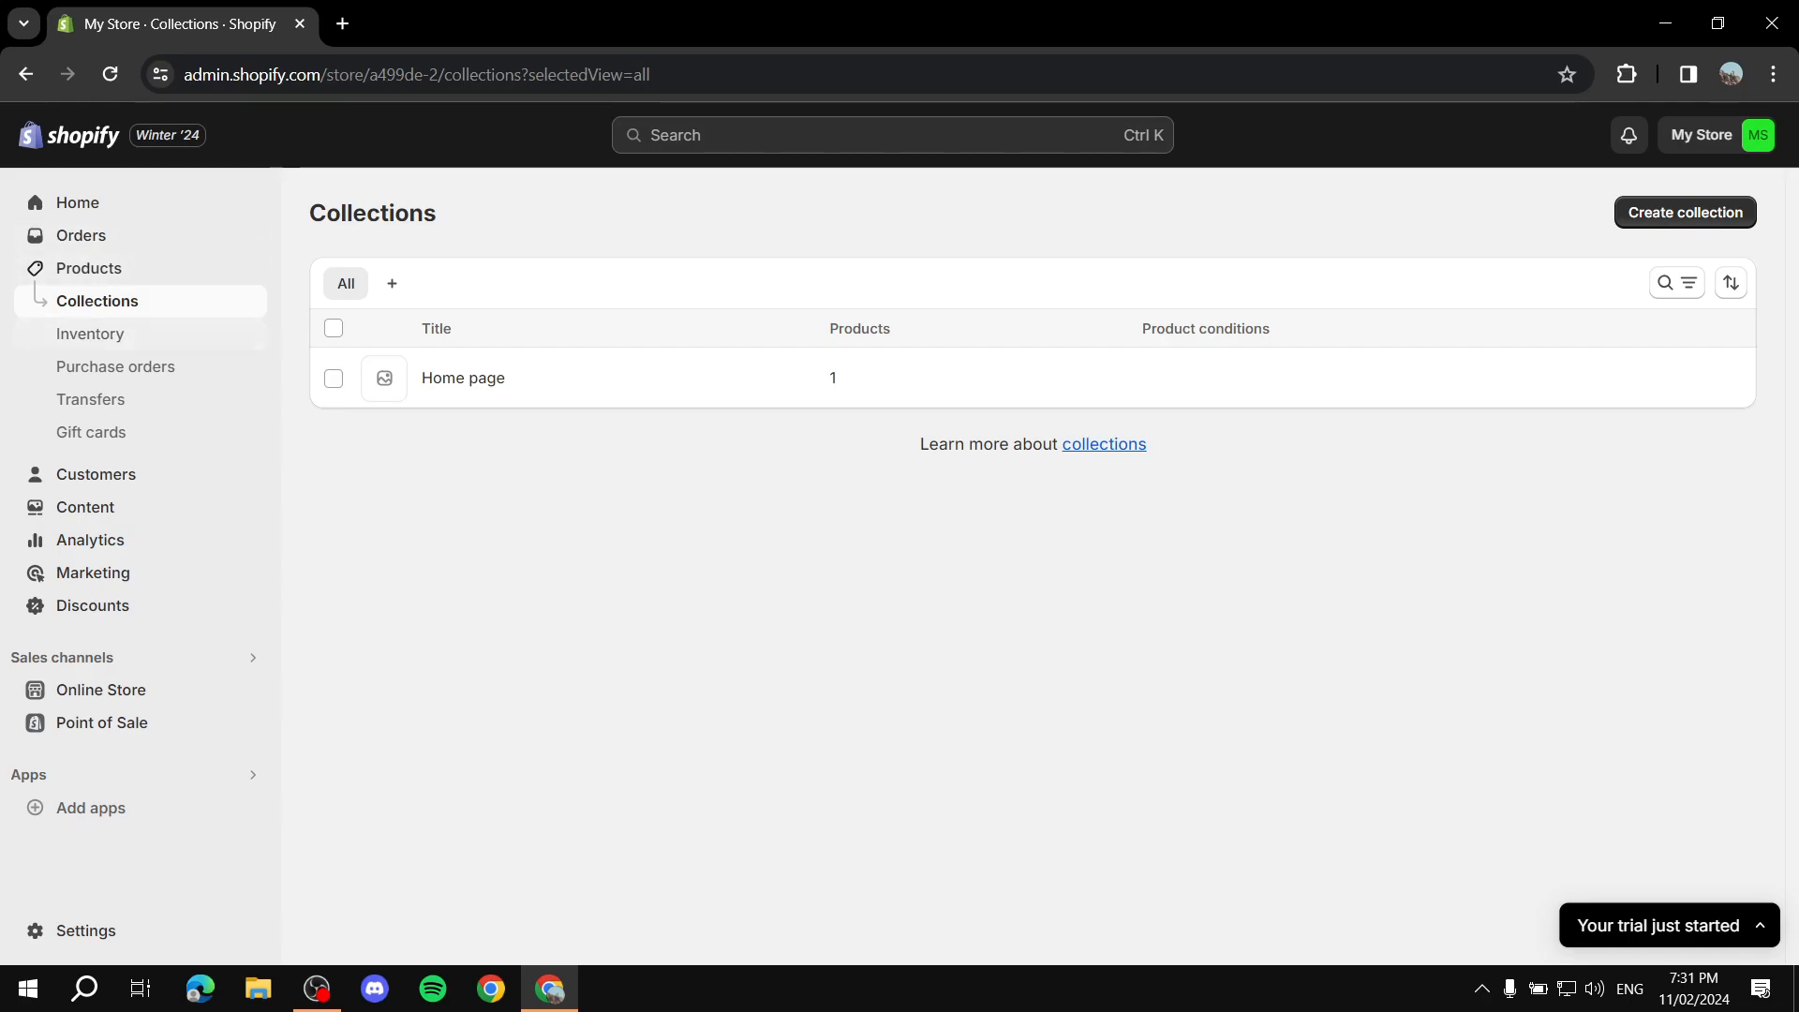
Step: Create a new collection titled "Example Collection"
{"action": "left_click", "coordinate": [1685, 211]}
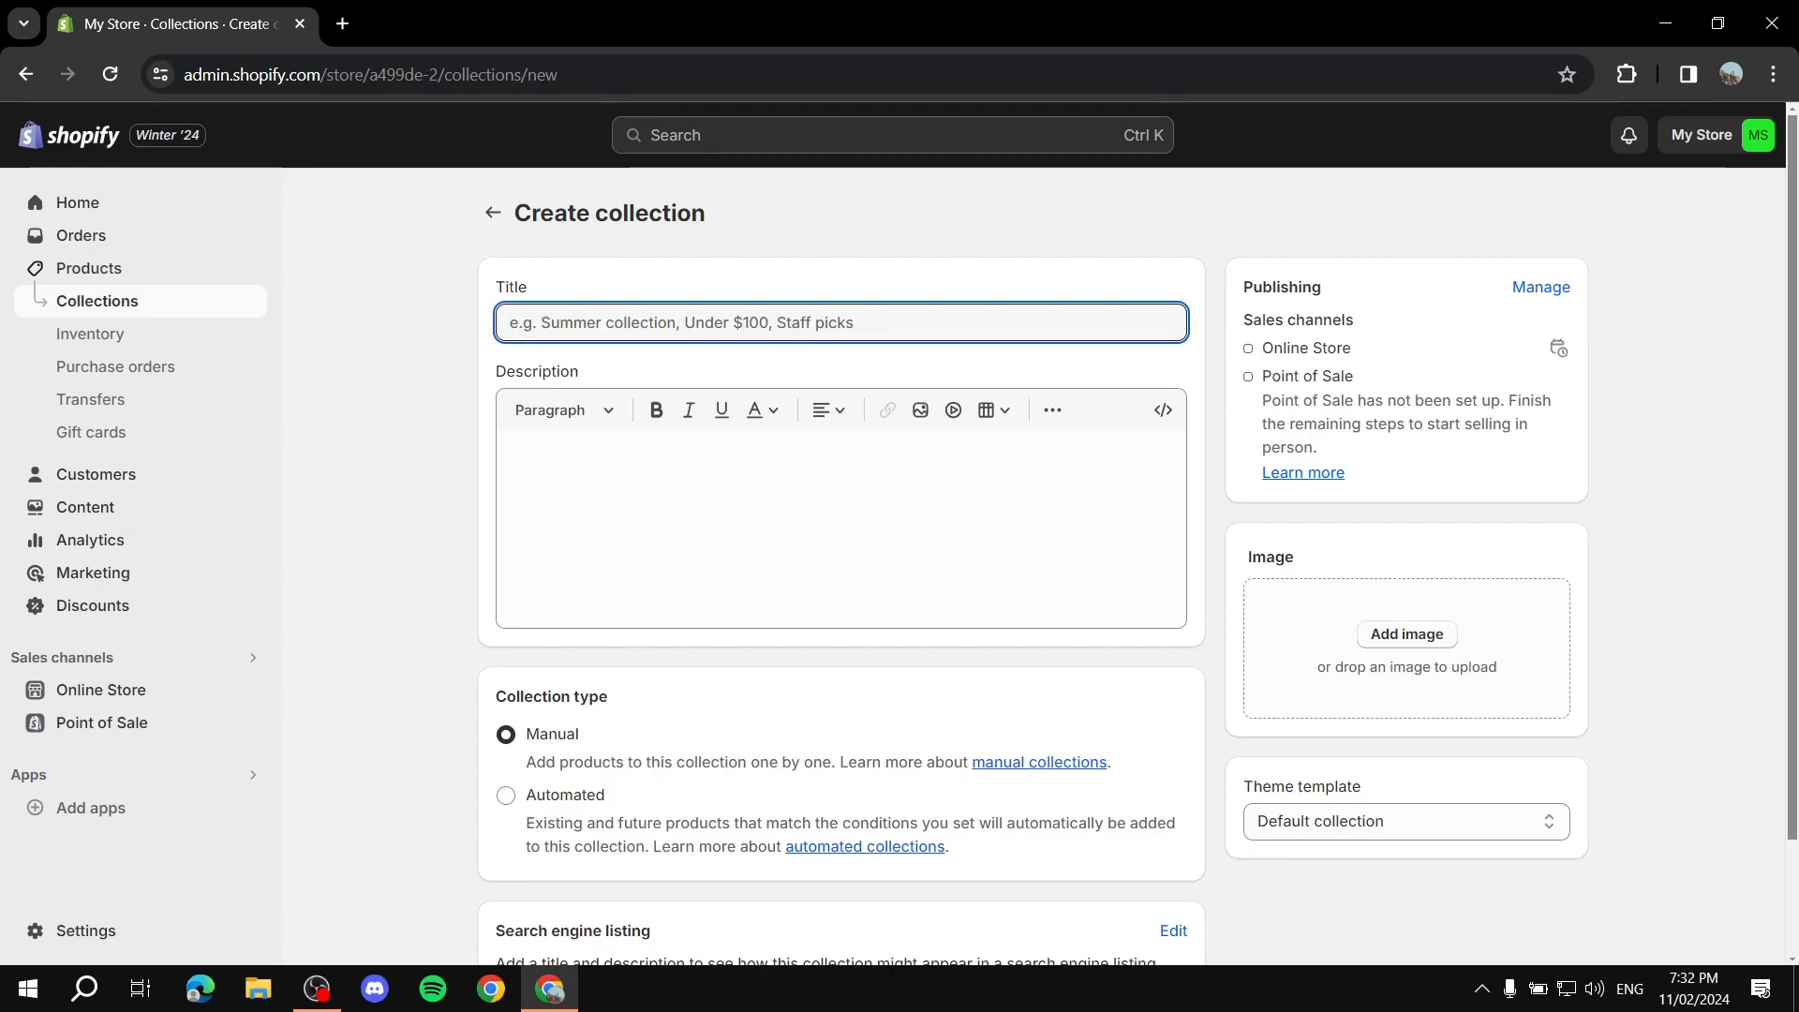
{"action": "type", "text": "S"}
{"action": "key", "text": "BackSpace"}
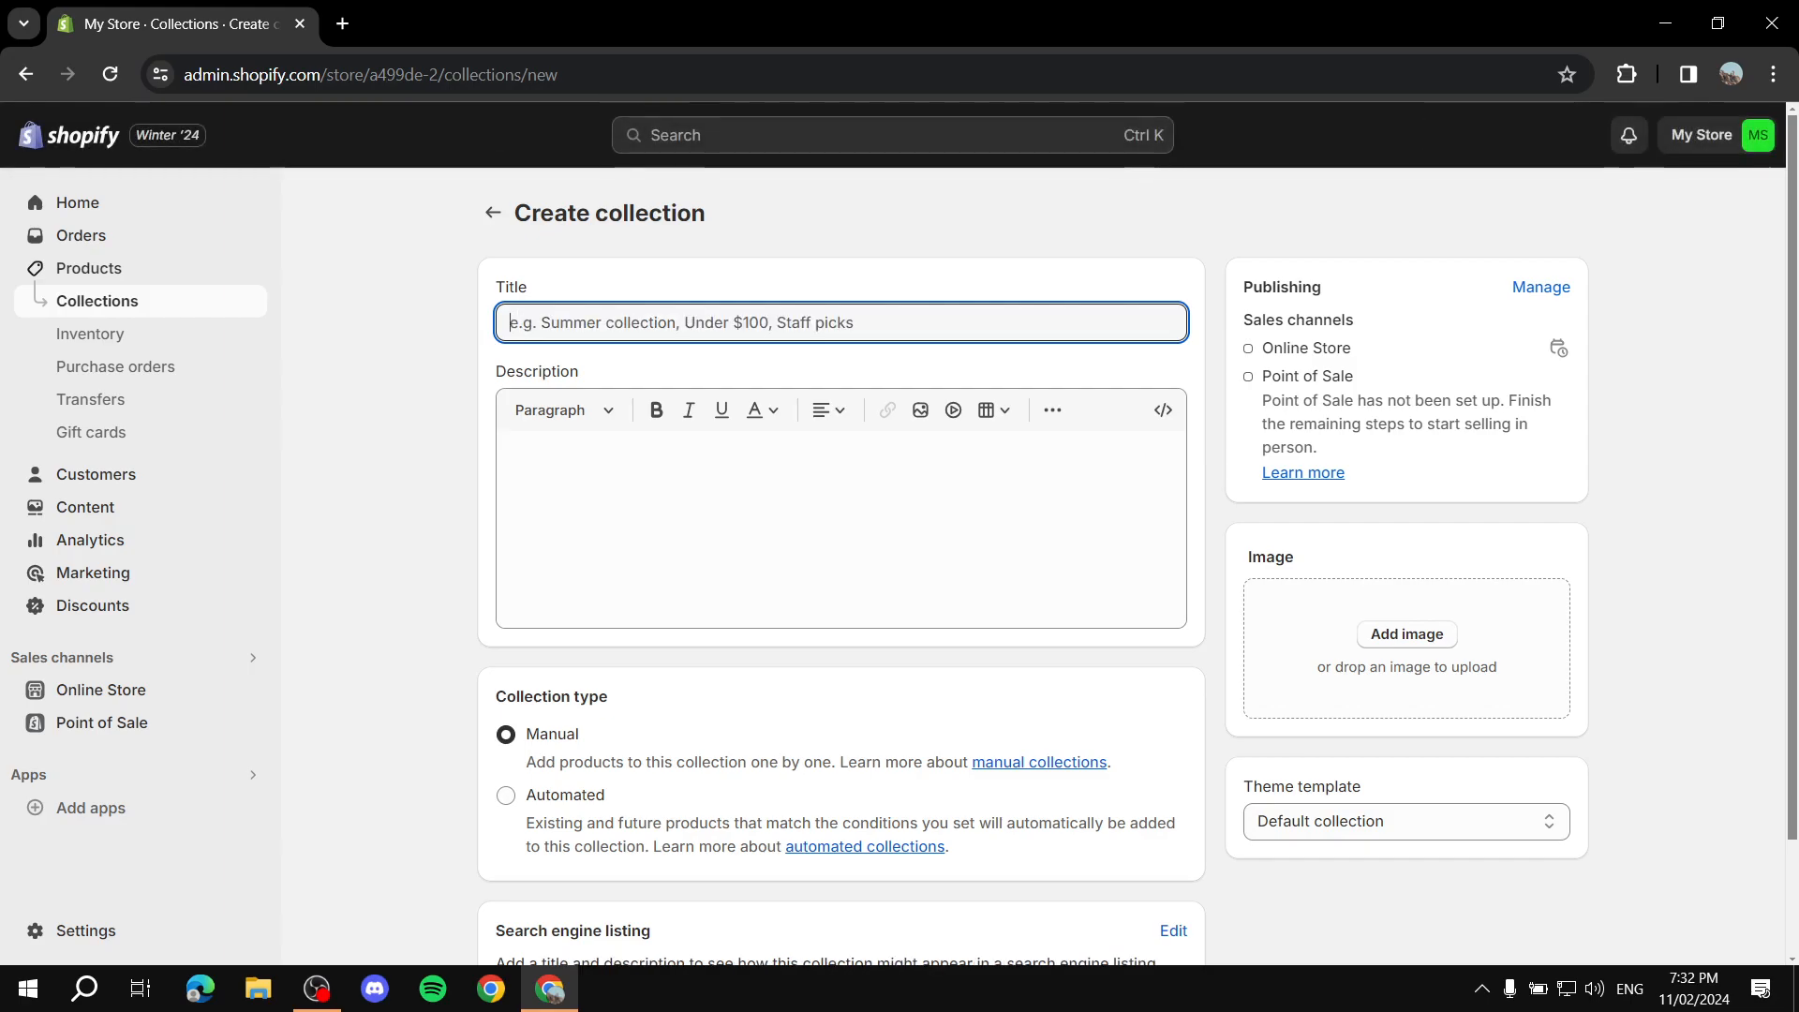
{"action": "type", "text": "Example "}
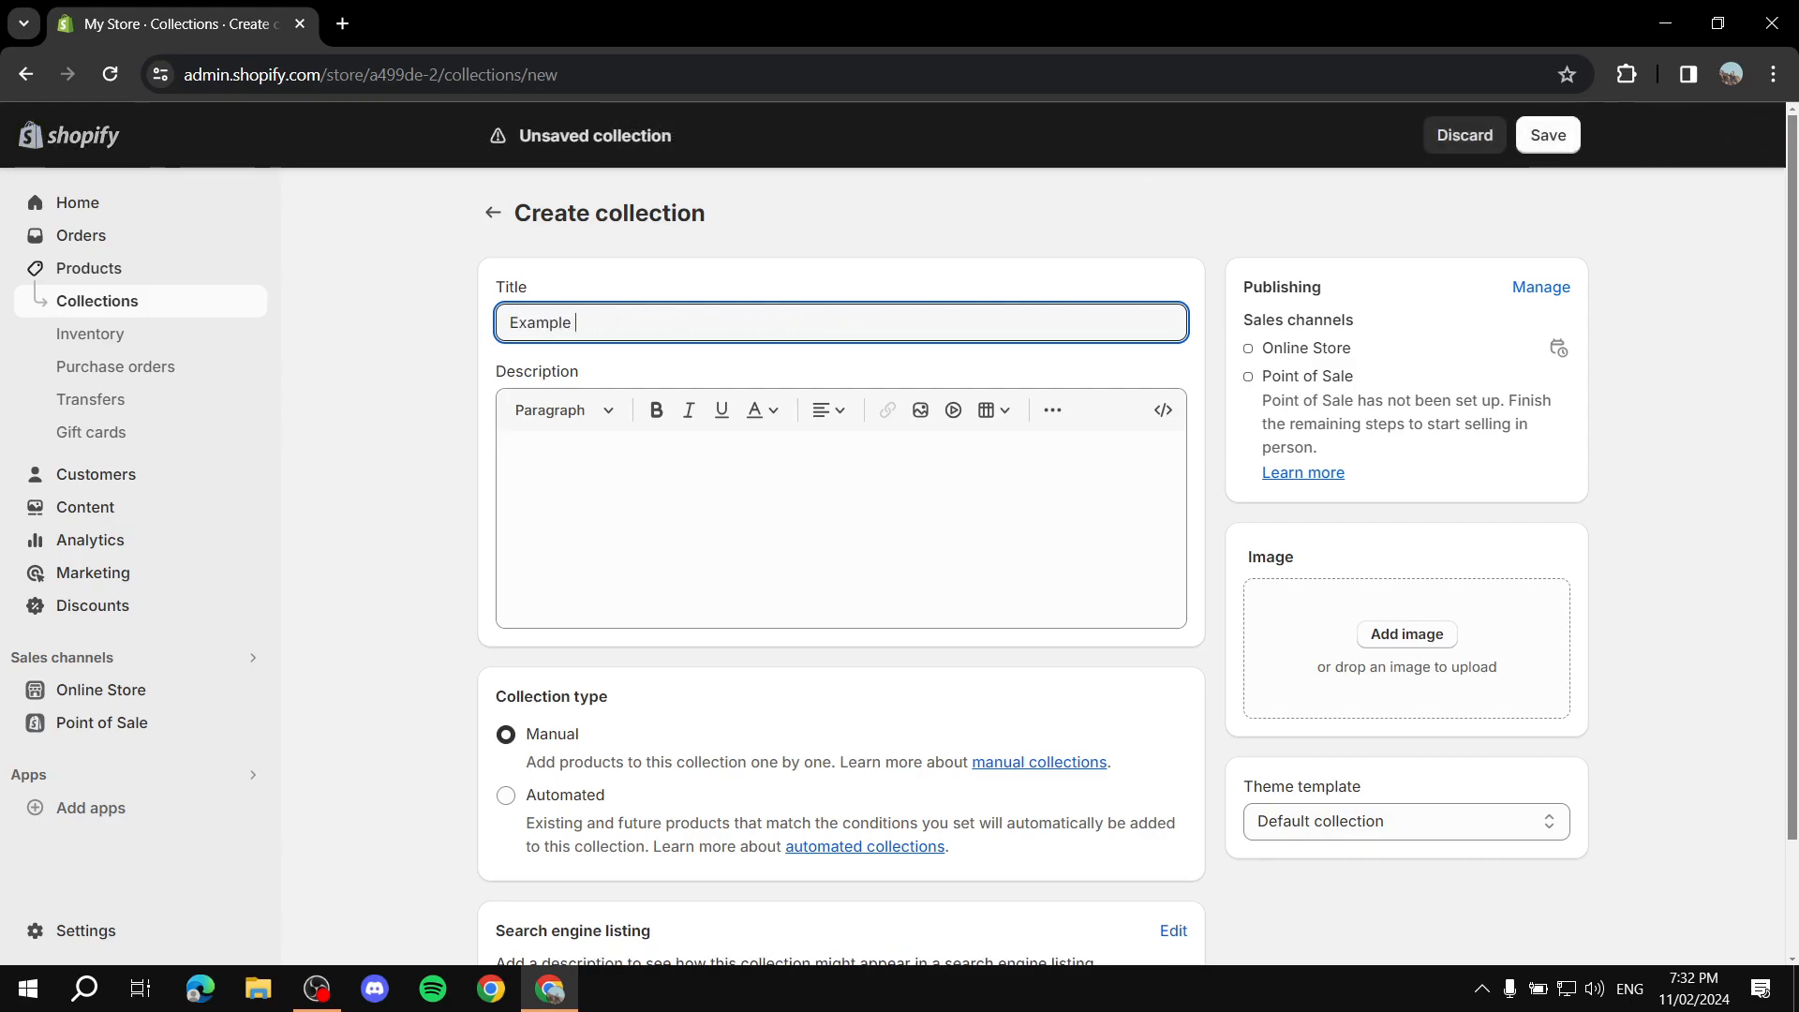
{"action": "type", "text": "Collection"}
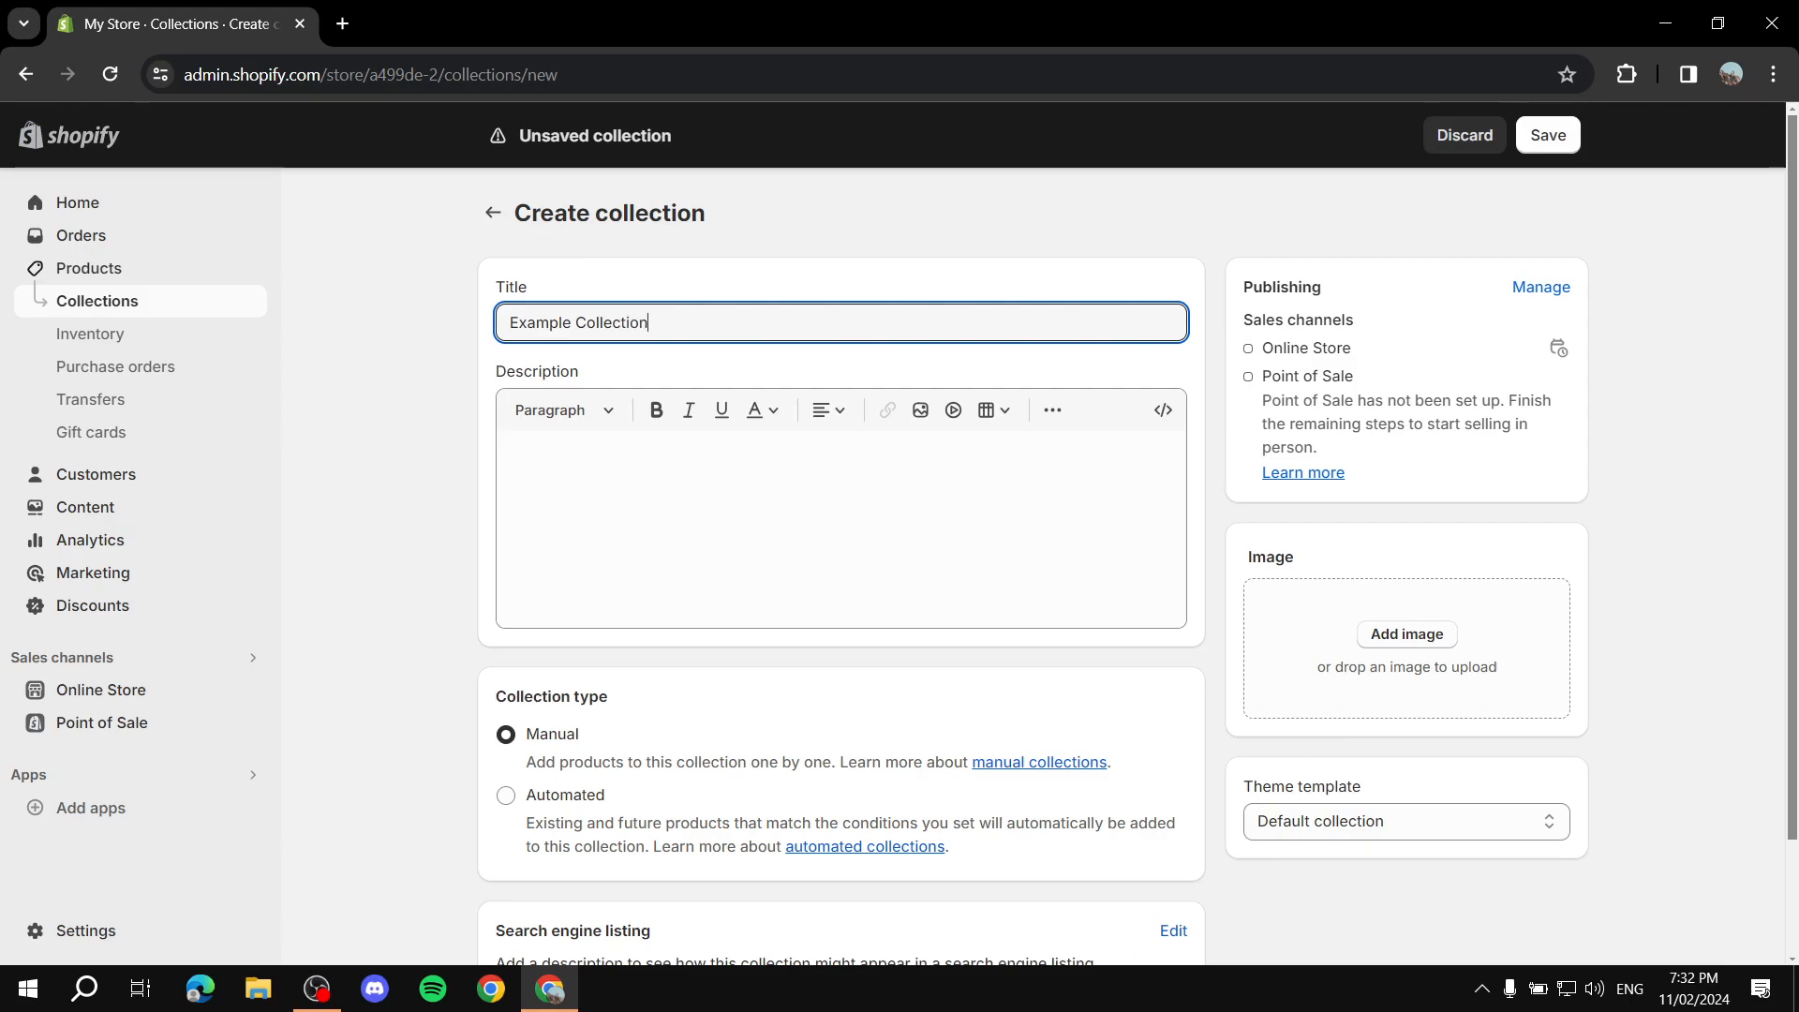
Step: Enter "Desc" as the collection's description
{"action": "left_click", "coordinate": [713, 506]}
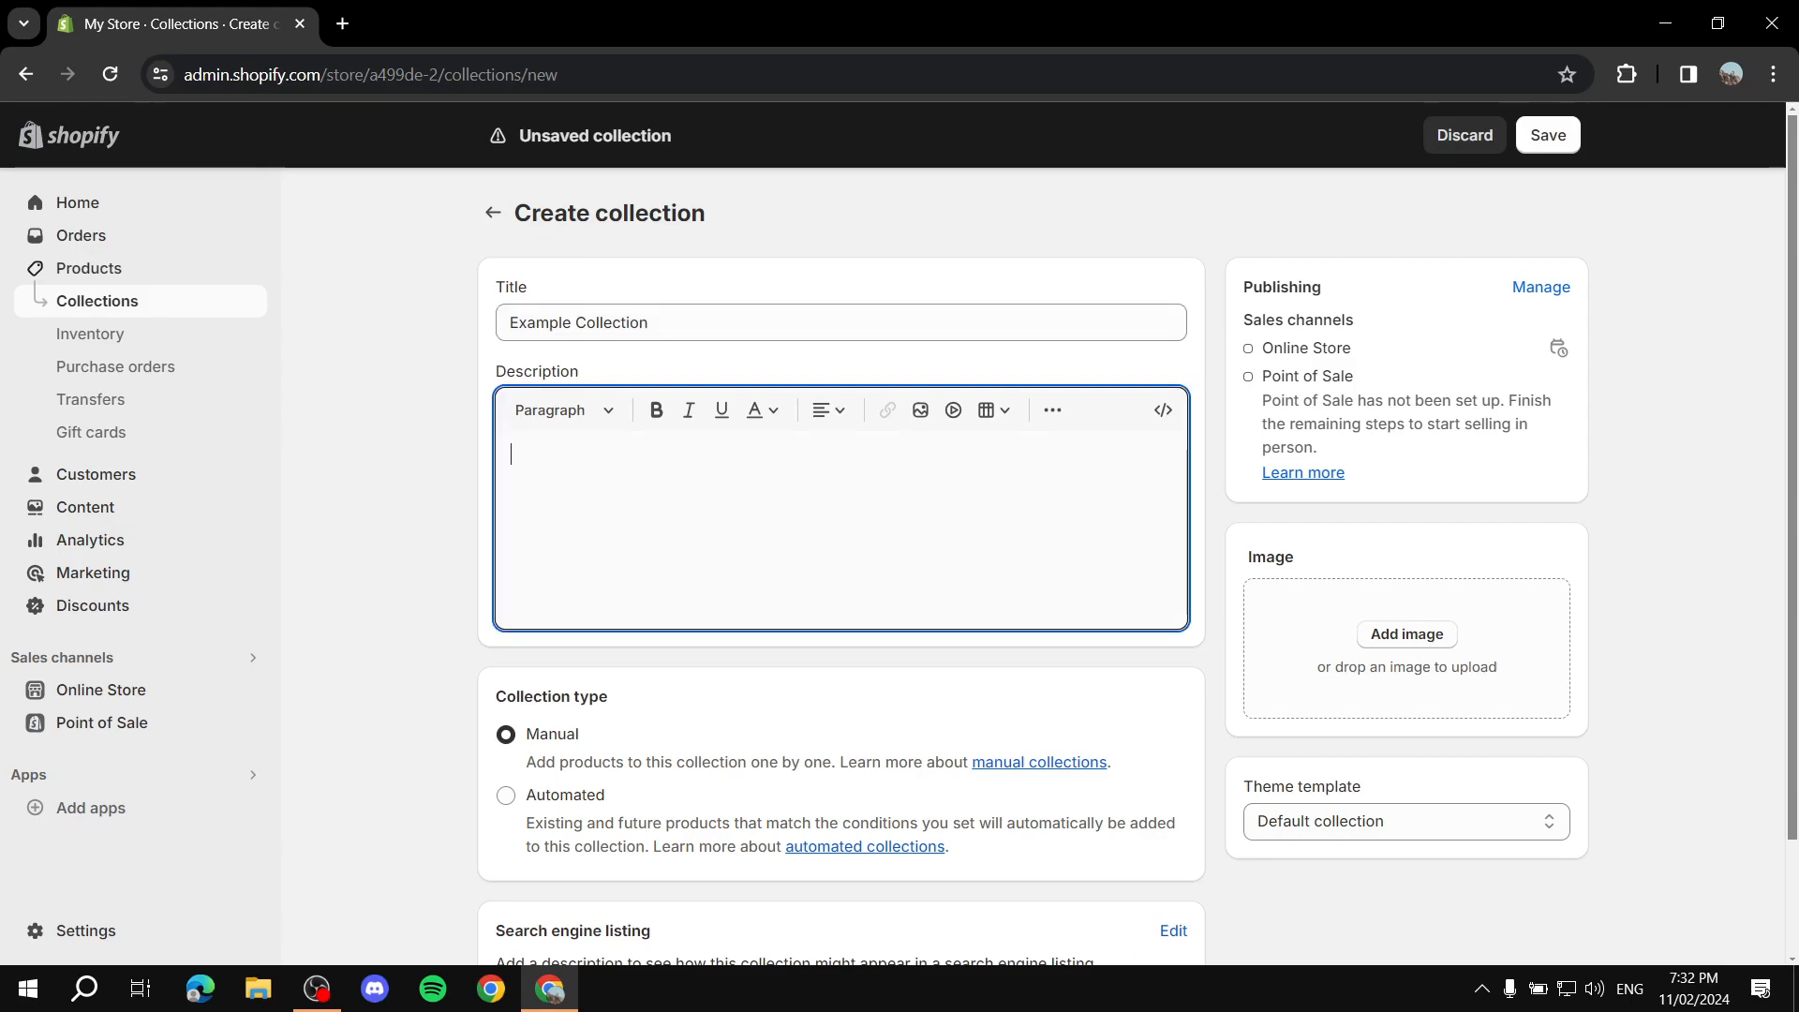
{"action": "type", "text": "Desc"}
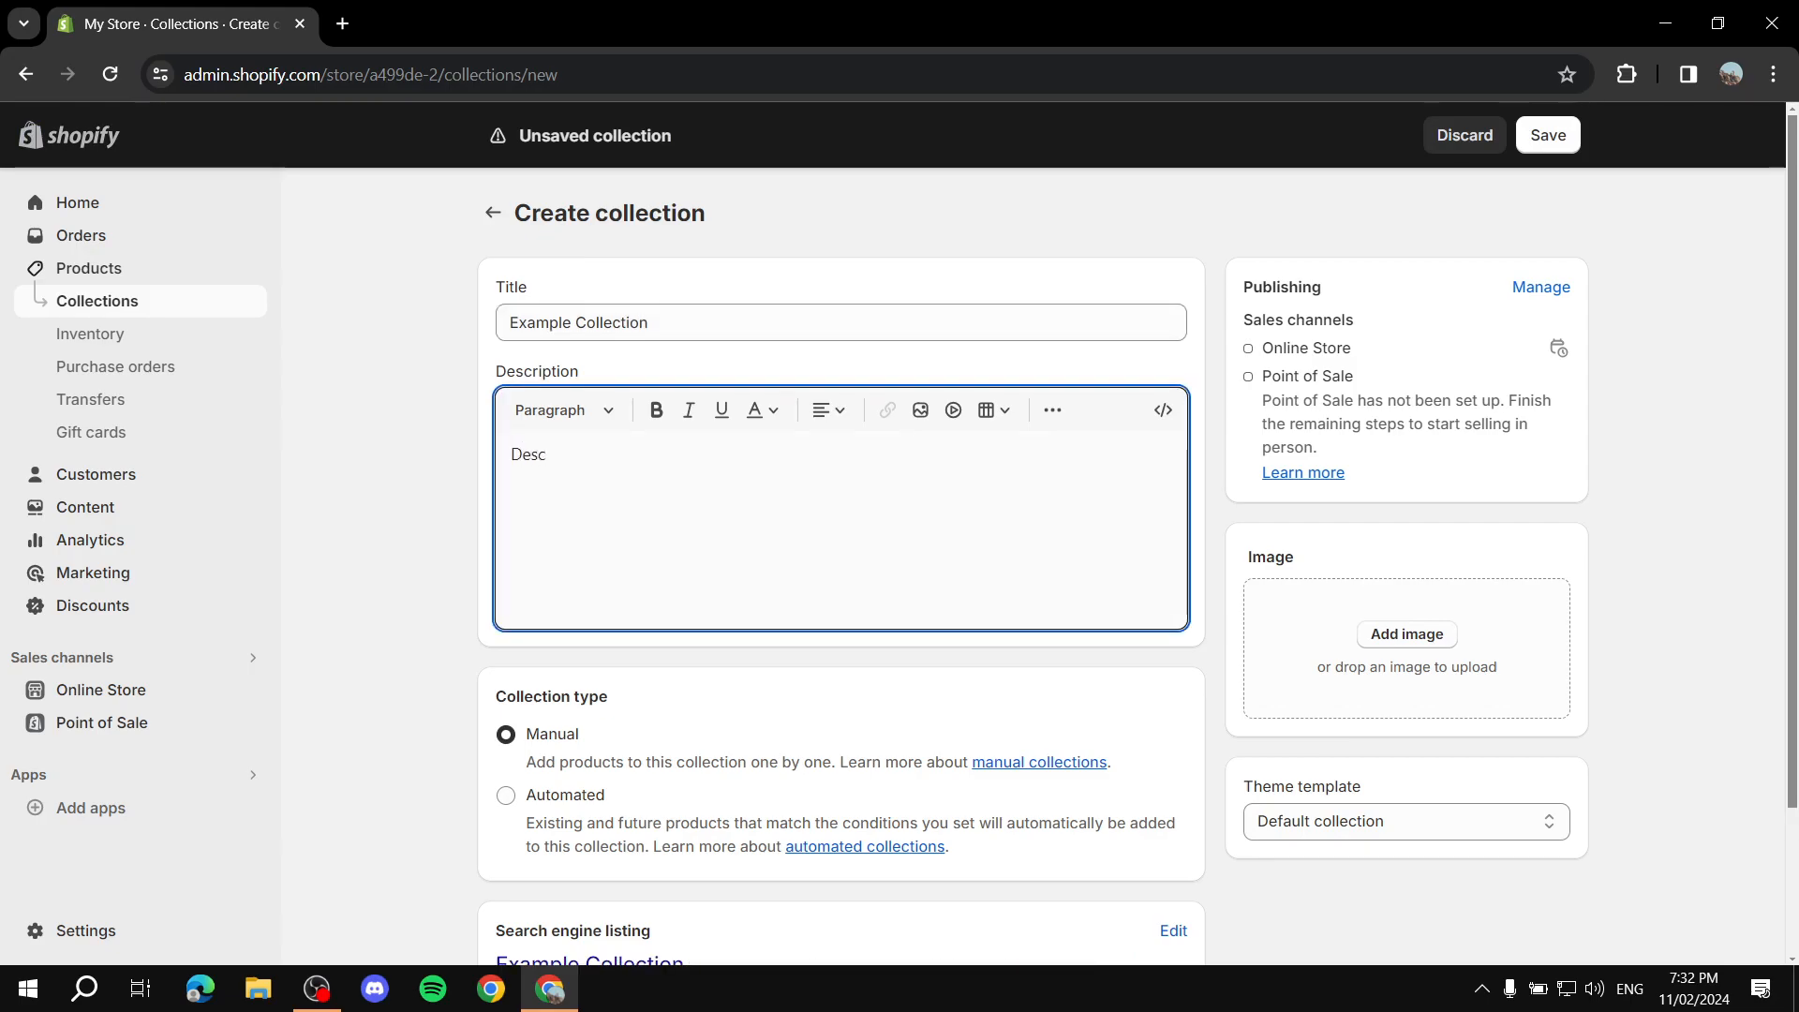
{"action": "left_click", "coordinate": [388, 533]}
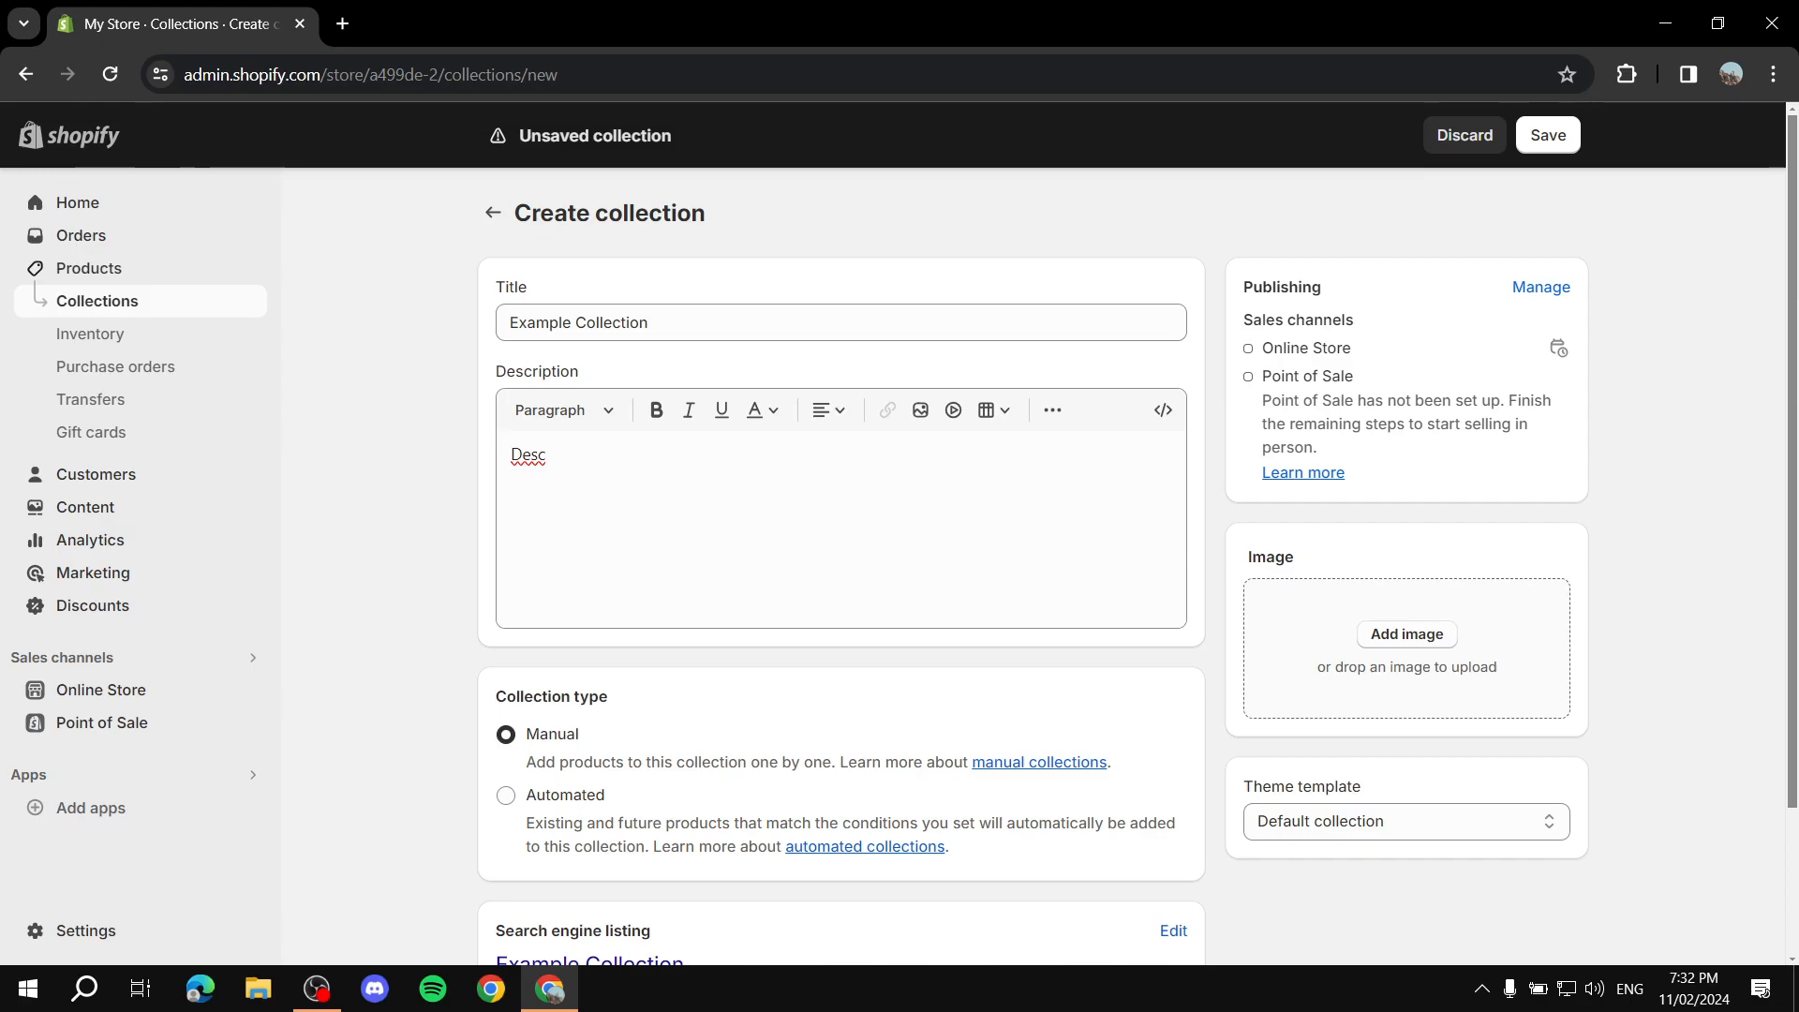
Step: Save the collection with the Manual collection type
{"action": "scroll", "coordinate": [844, 562], "scroll_direction": "down", "scroll_amount": 2}
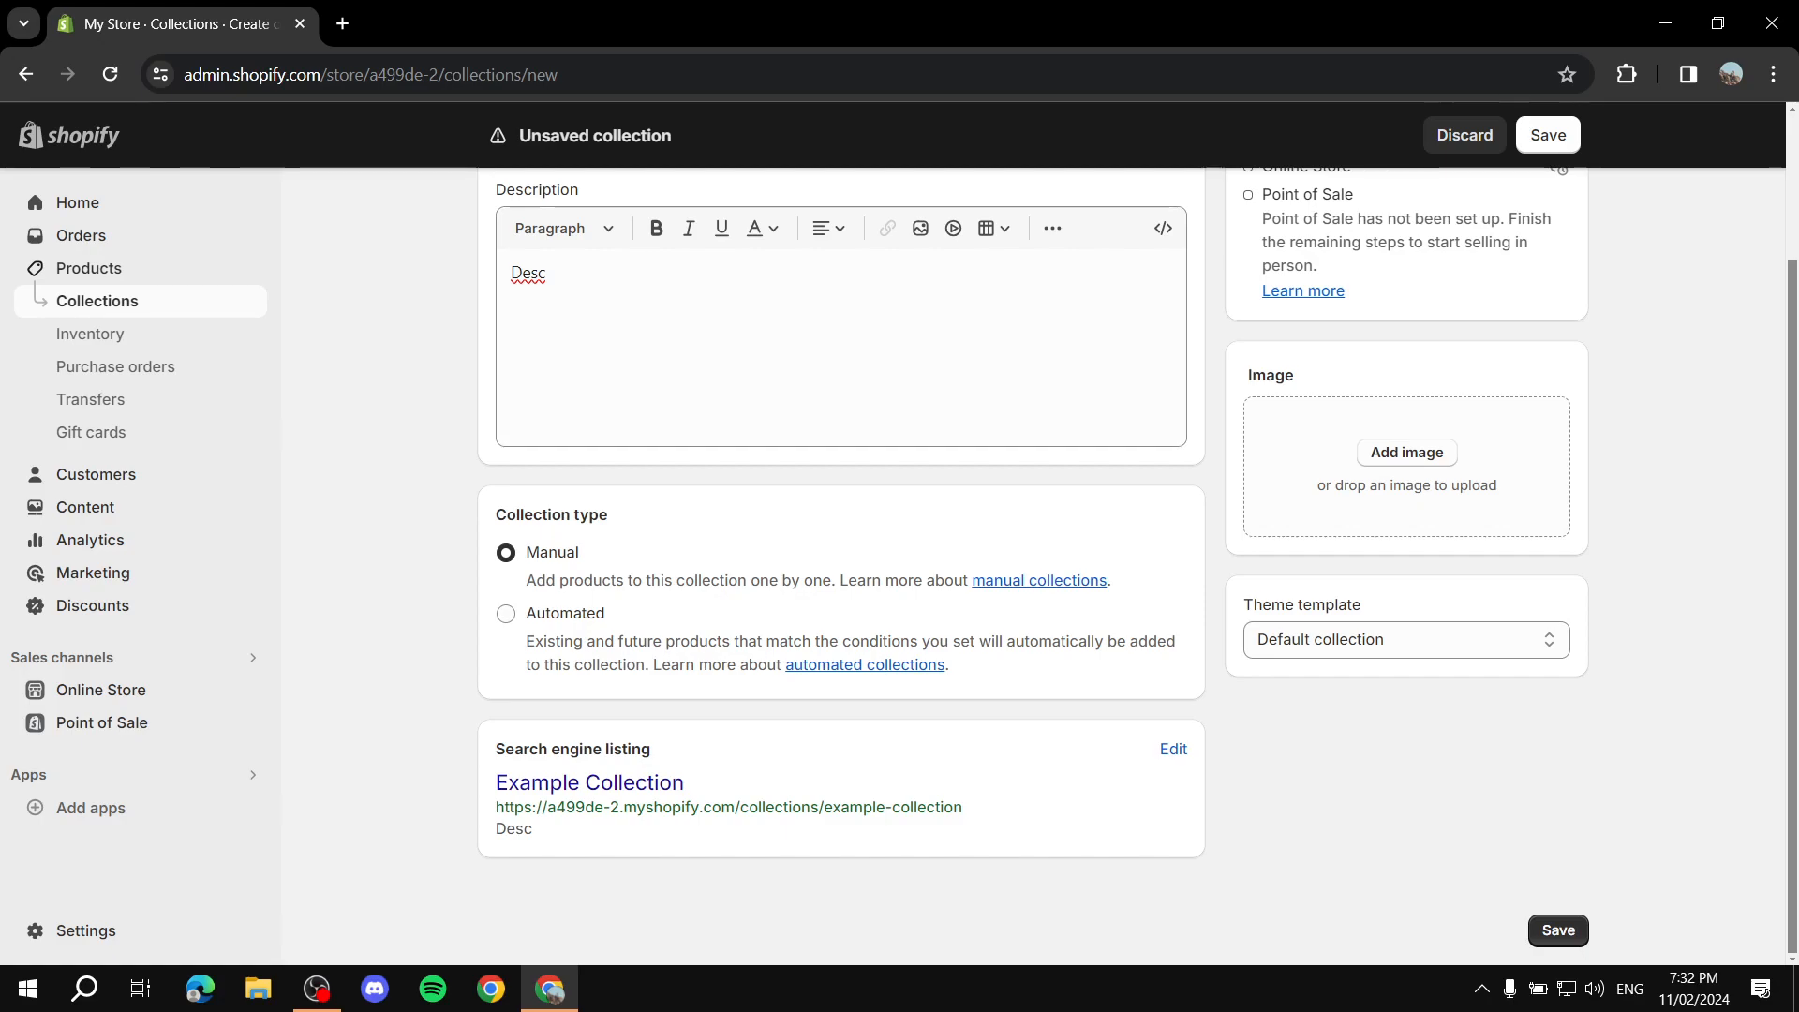
{"action": "left_click_drag", "start_coordinate": [496, 516], "coordinate": [608, 515]}
{"action": "left_click", "coordinate": [622, 517]}
{"action": "scroll", "coordinate": [830, 412], "scroll_direction": "up", "scroll_amount": 3}
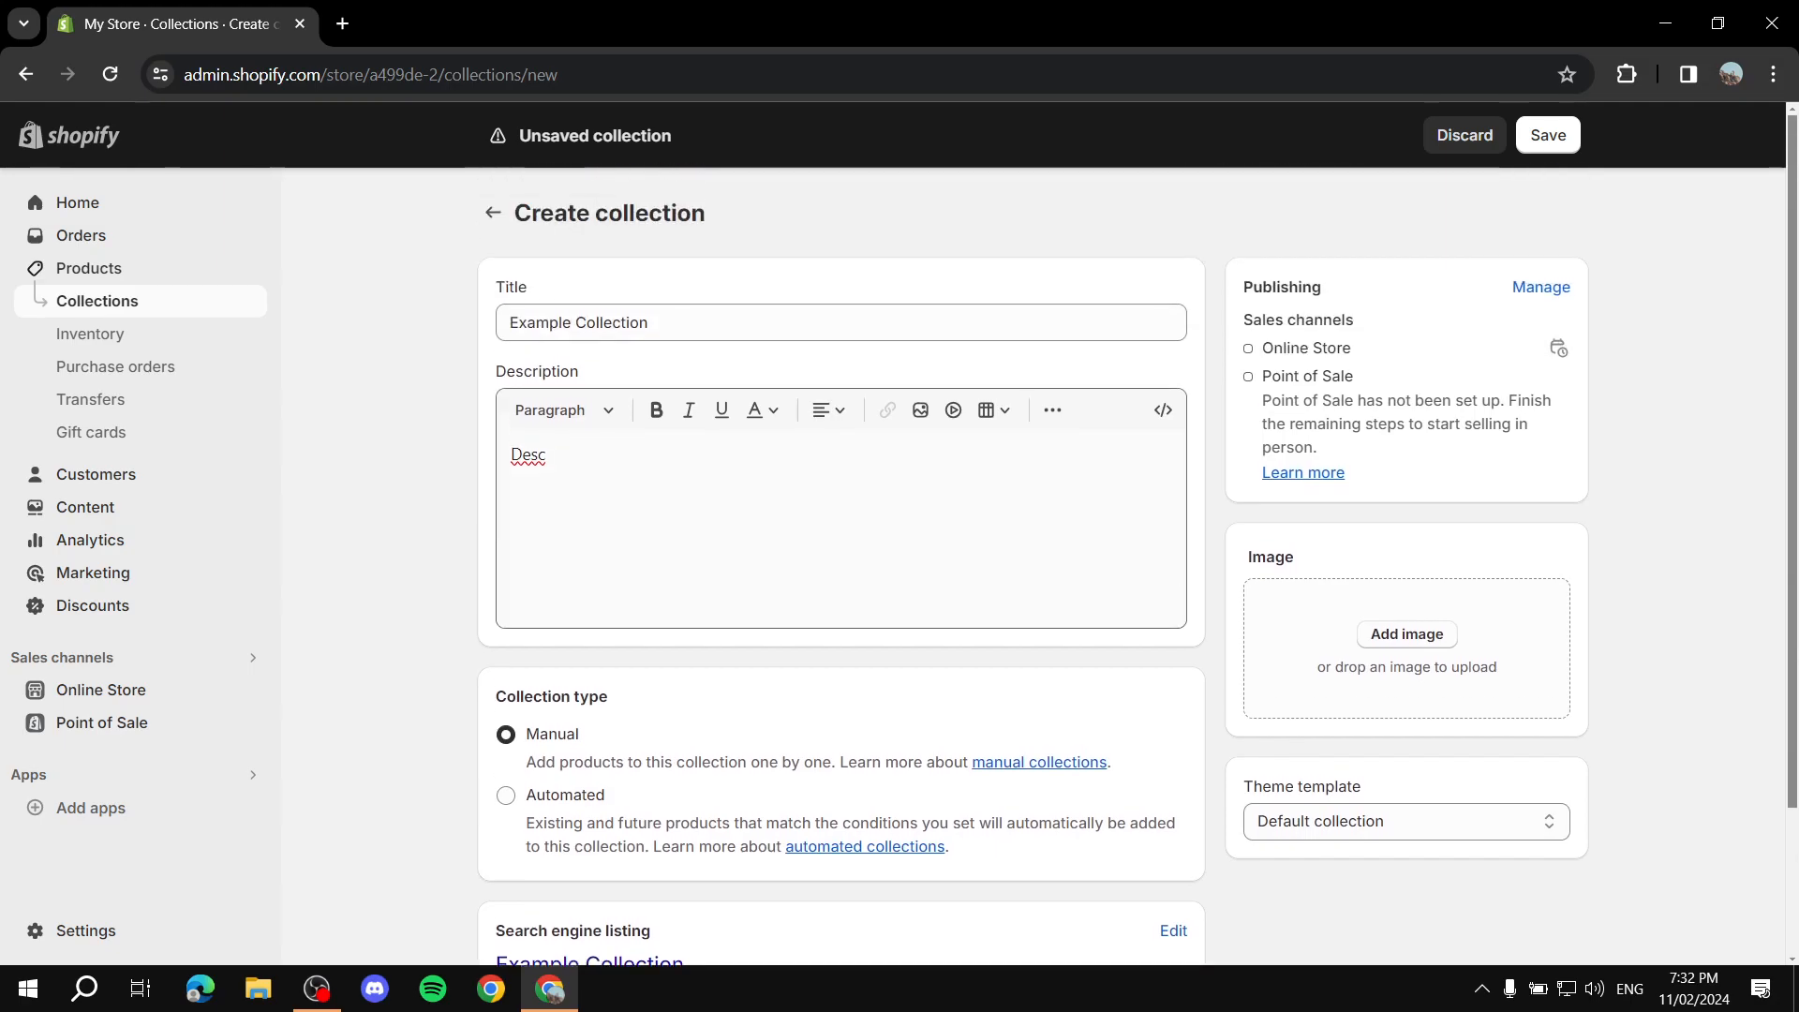
{"action": "scroll", "coordinate": [829, 412], "scroll_direction": "down", "scroll_amount": 3}
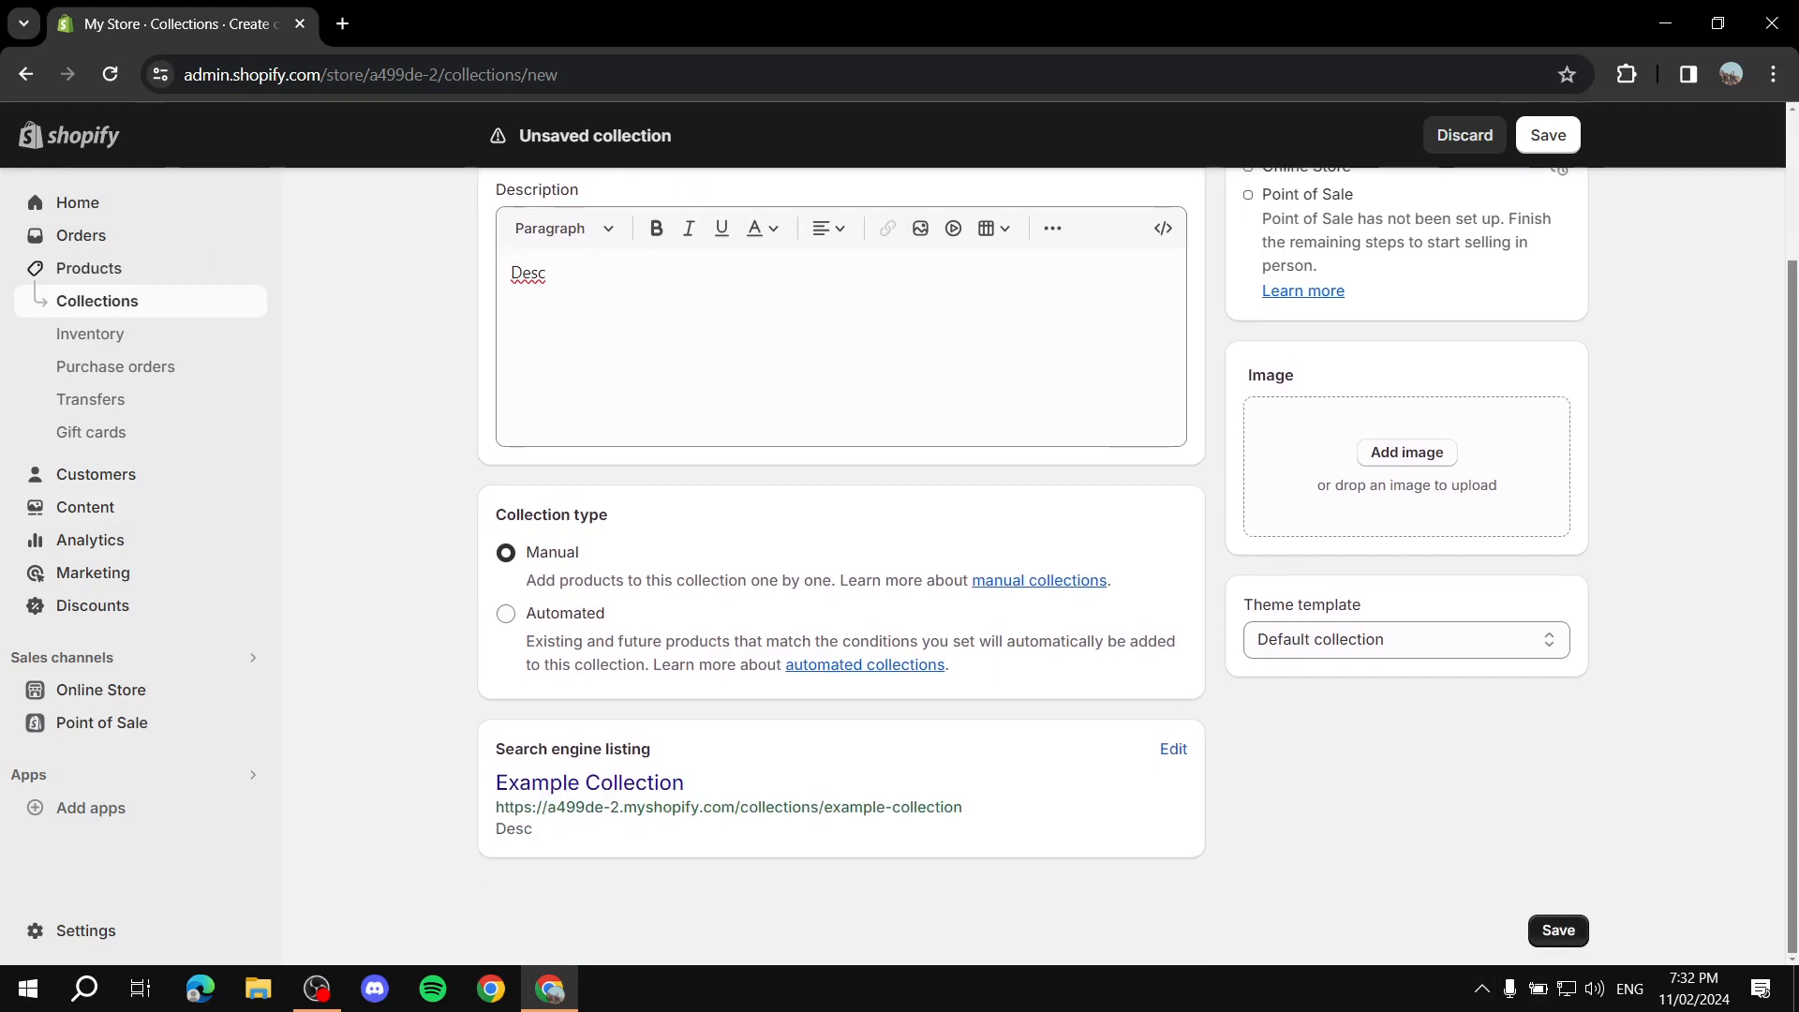
{"action": "left_click", "coordinate": [1559, 931]}
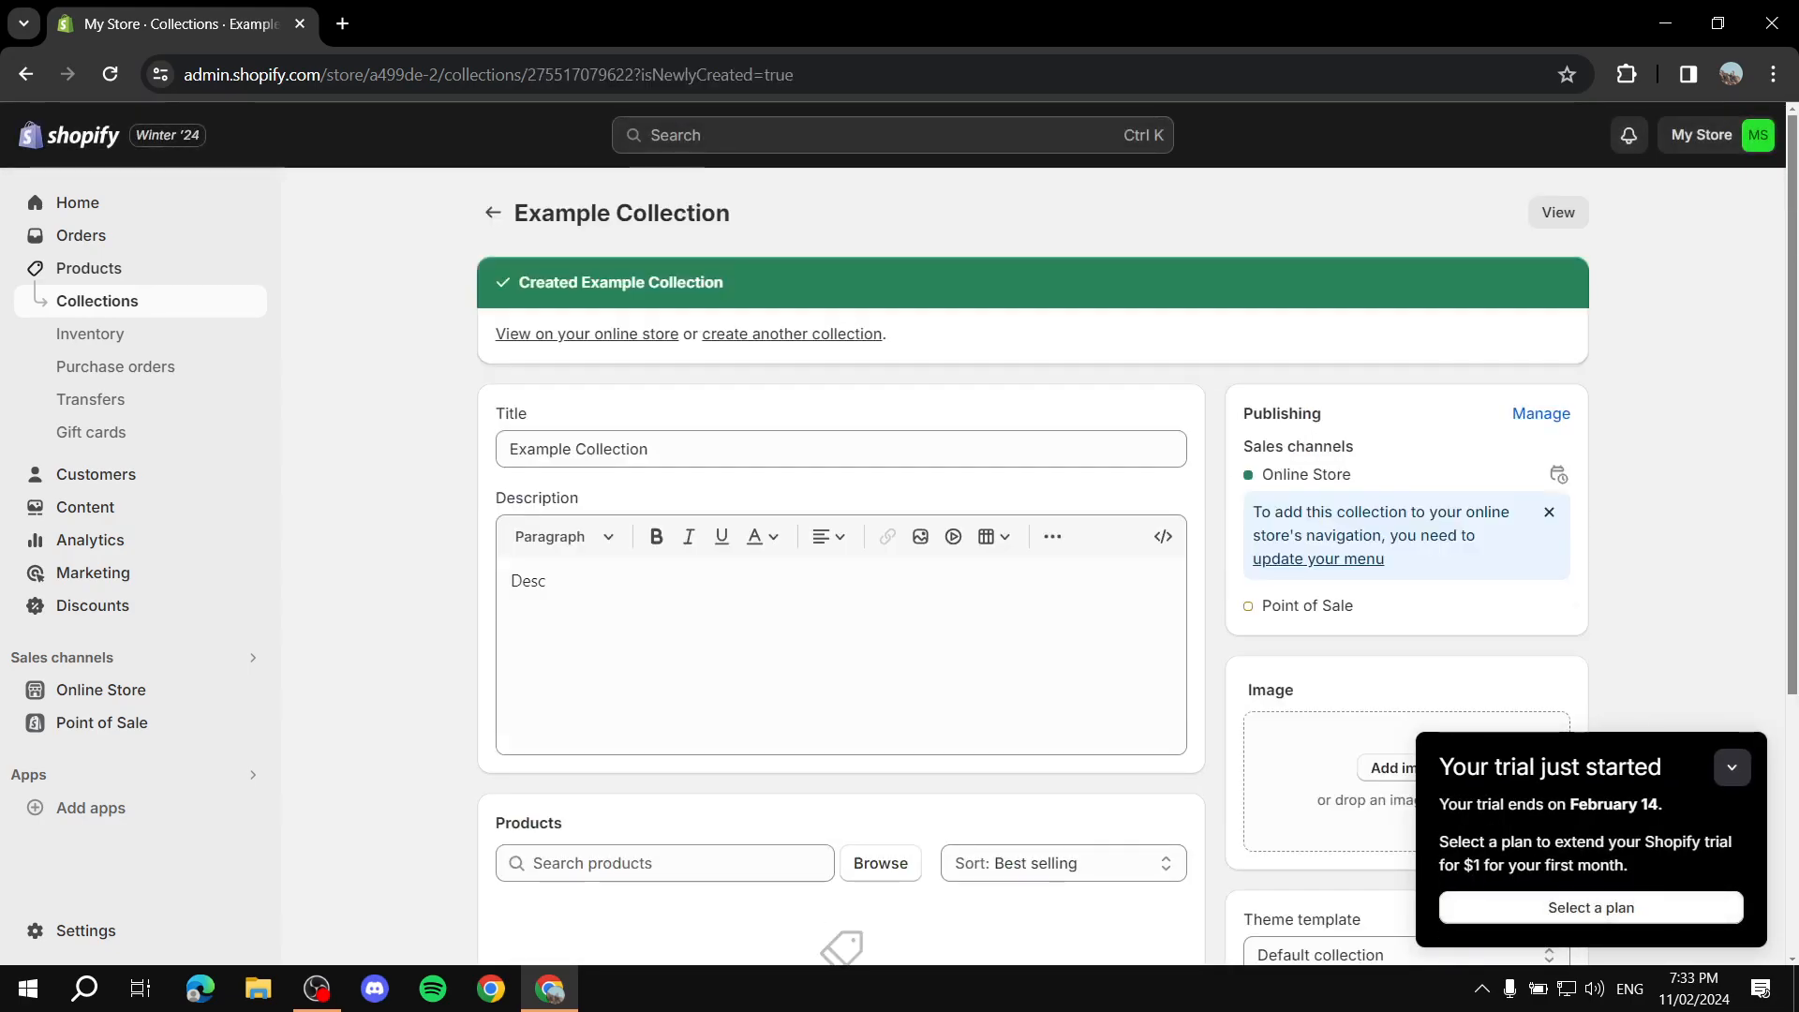
Step: Review the saved collection page and return to the collections list
{"action": "scroll", "coordinate": [1031, 562], "scroll_direction": "down", "scroll_amount": 5}
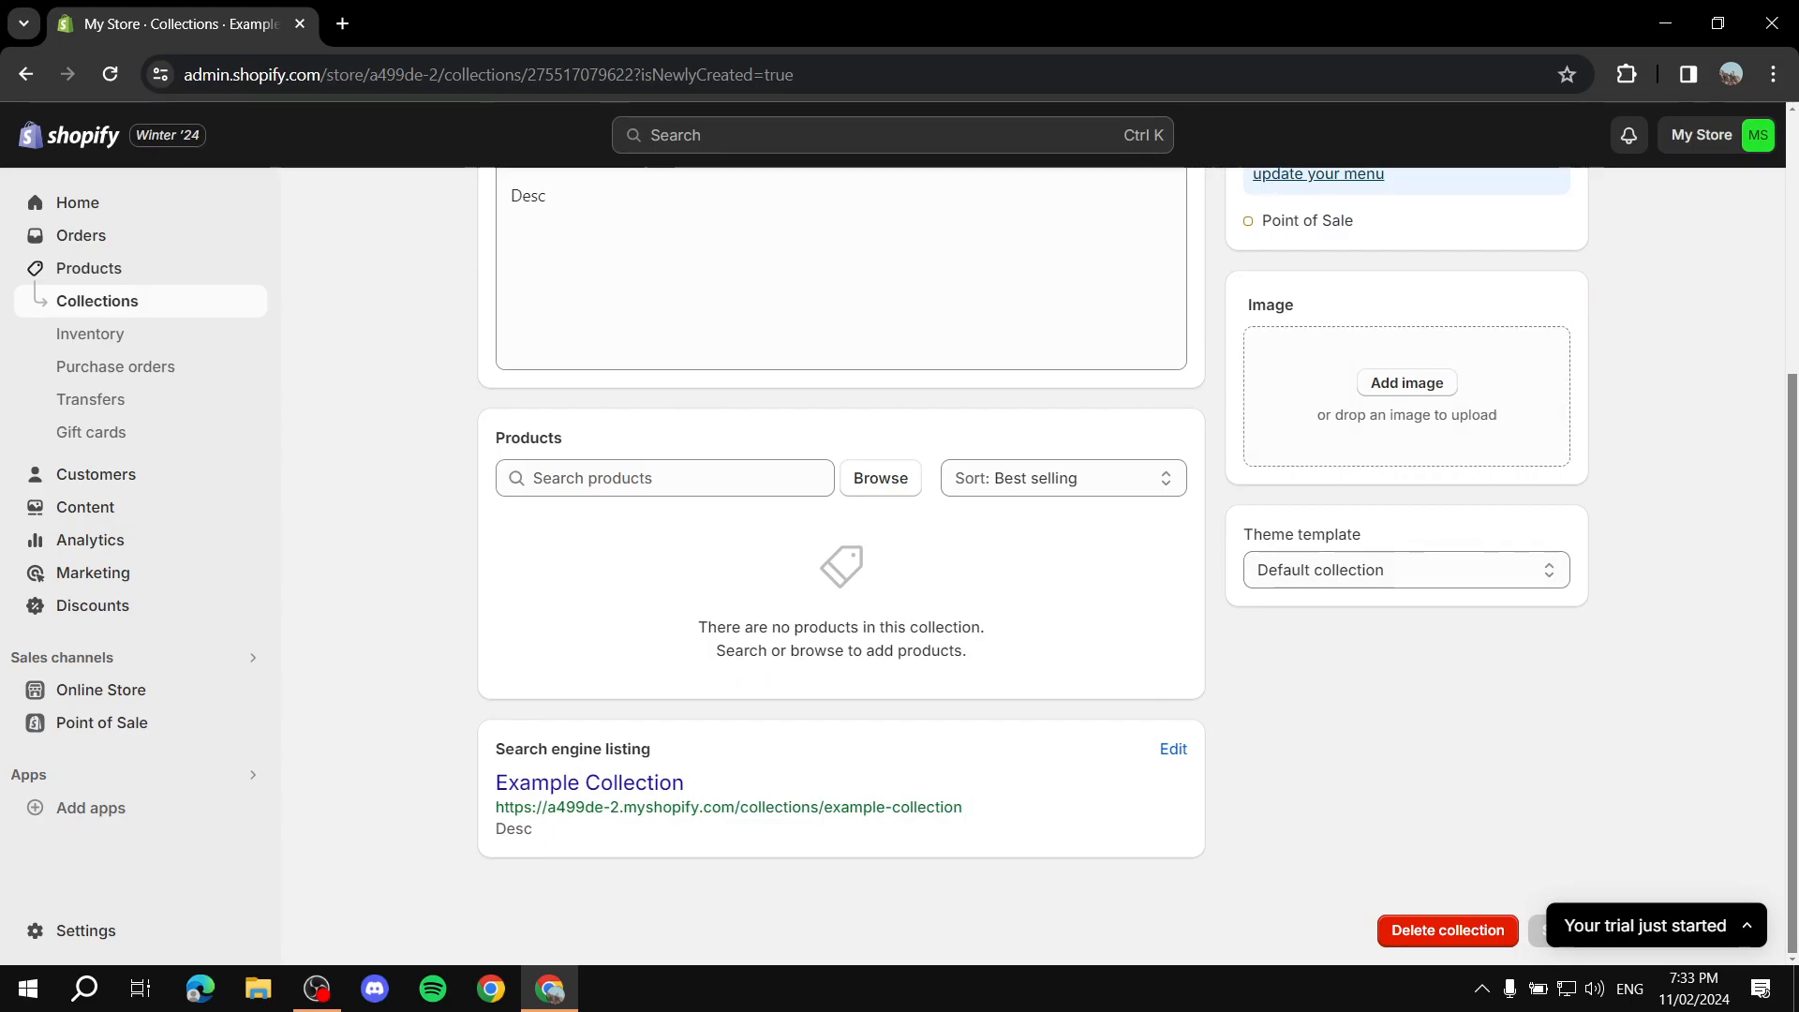
{"action": "scroll", "coordinate": [1031, 563], "scroll_direction": "up", "scroll_amount": 1}
{"action": "scroll", "coordinate": [843, 562], "scroll_direction": "up", "scroll_amount": 4}
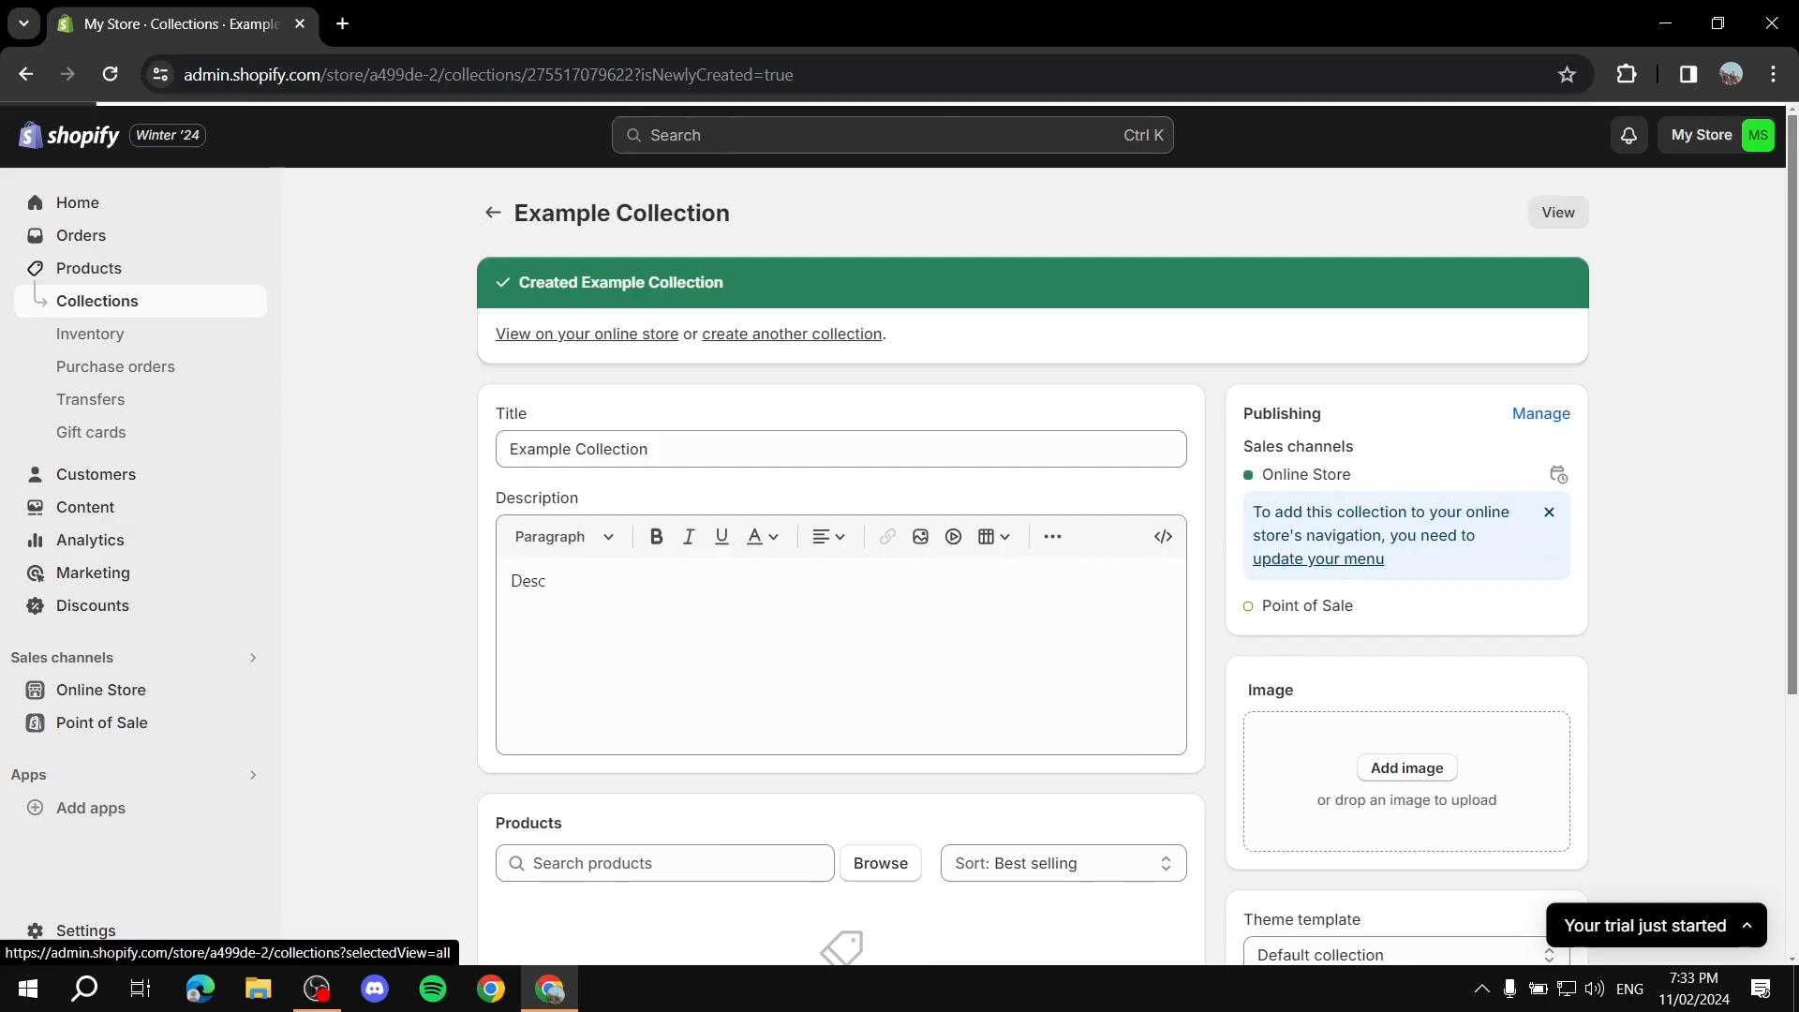
{"action": "left_click", "coordinate": [495, 213]}
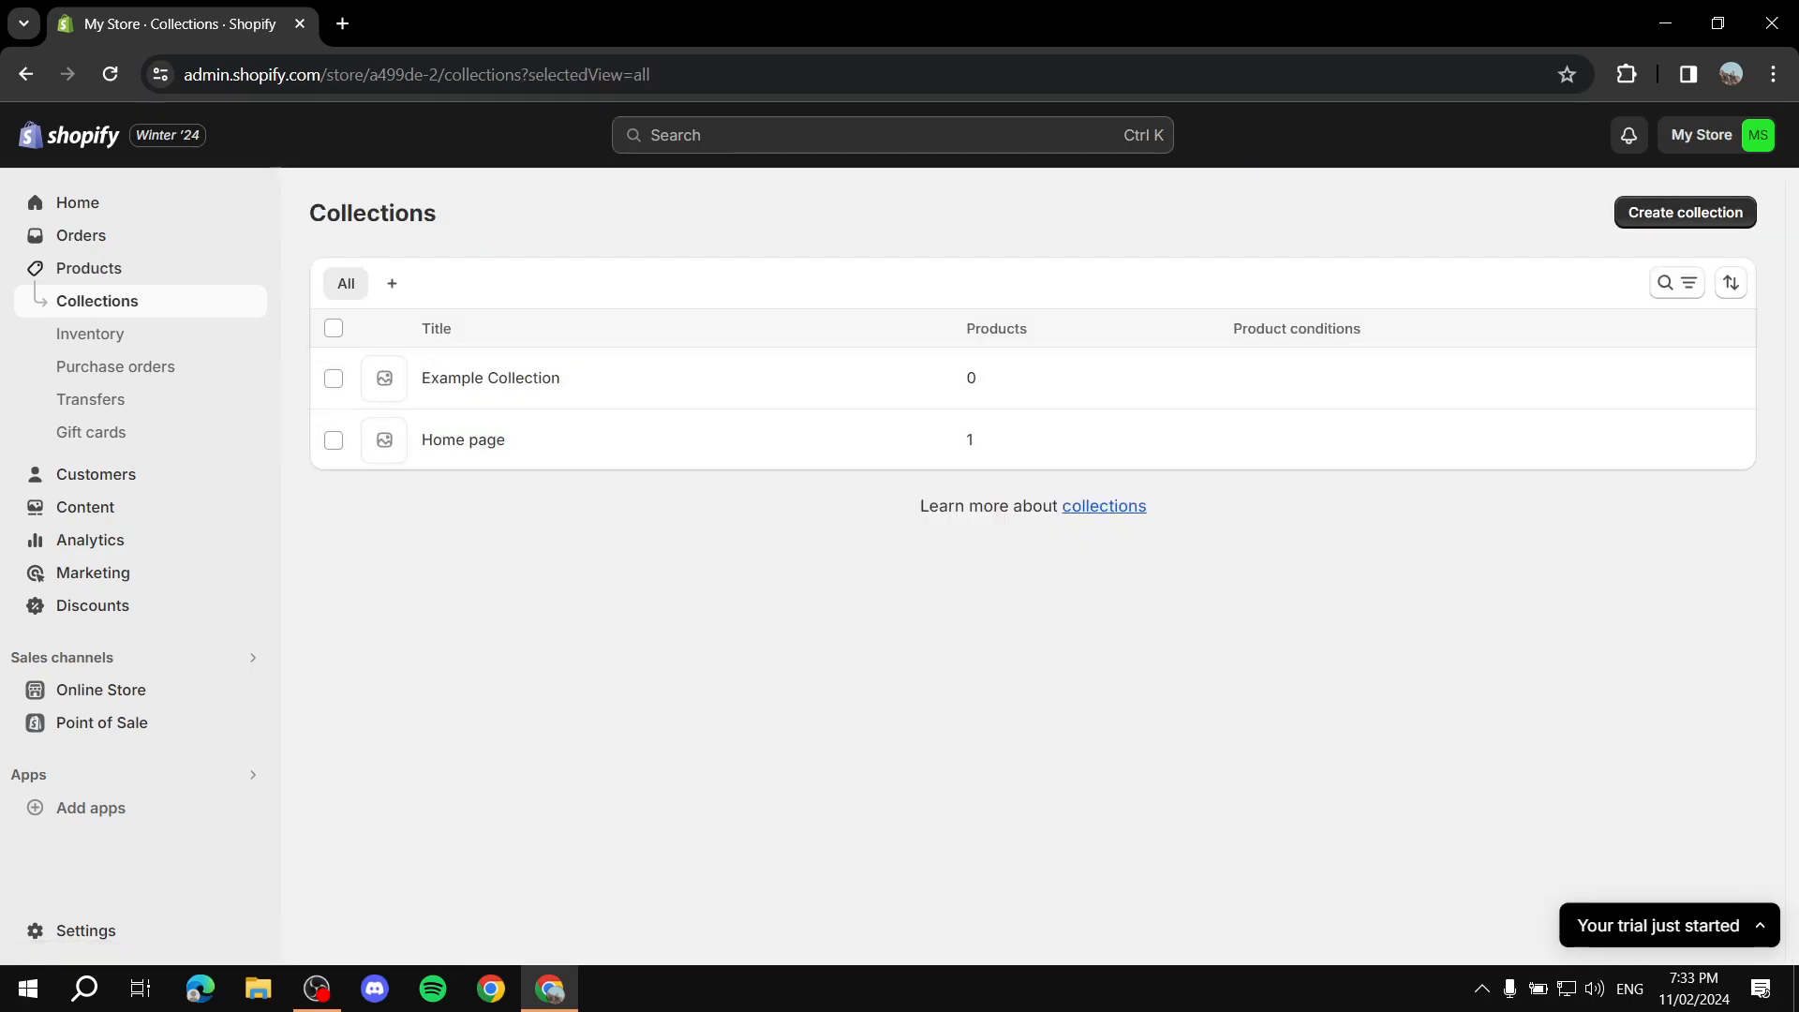
Step: Create another new collection titled "Test Collection Automatic"
{"action": "left_click", "coordinate": [1685, 212]}
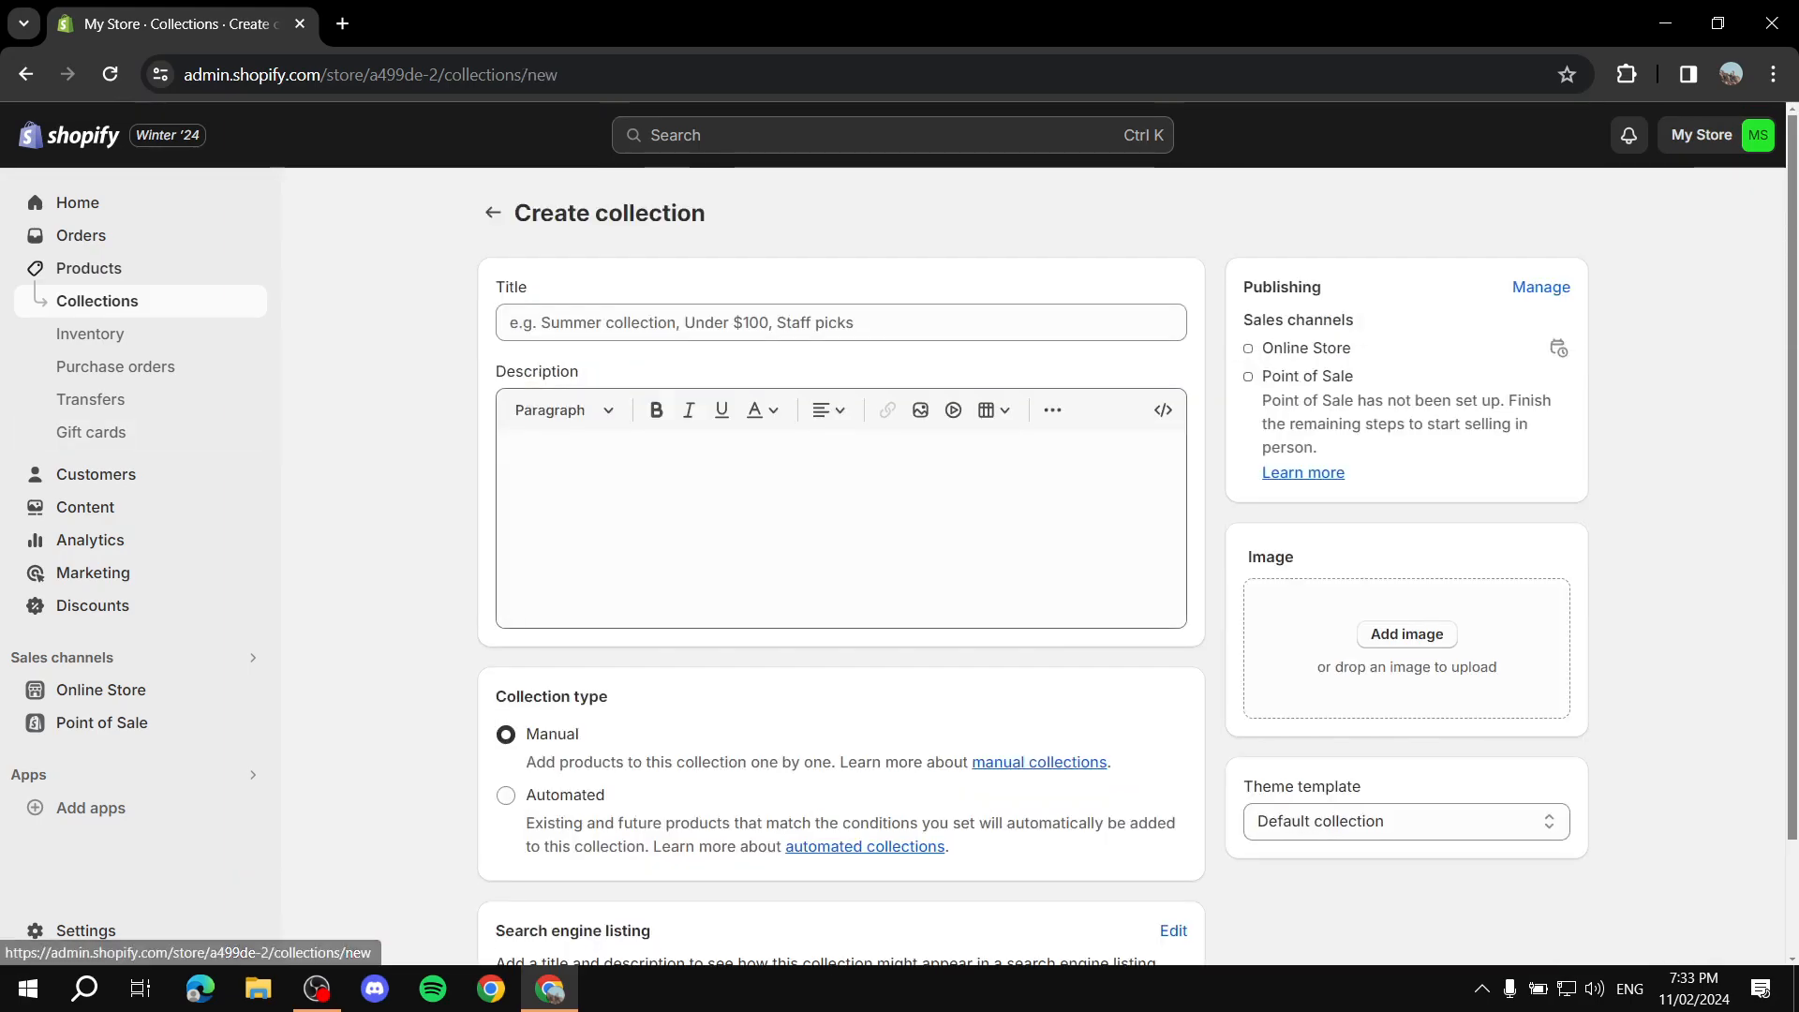
{"action": "left_click", "coordinate": [841, 323]}
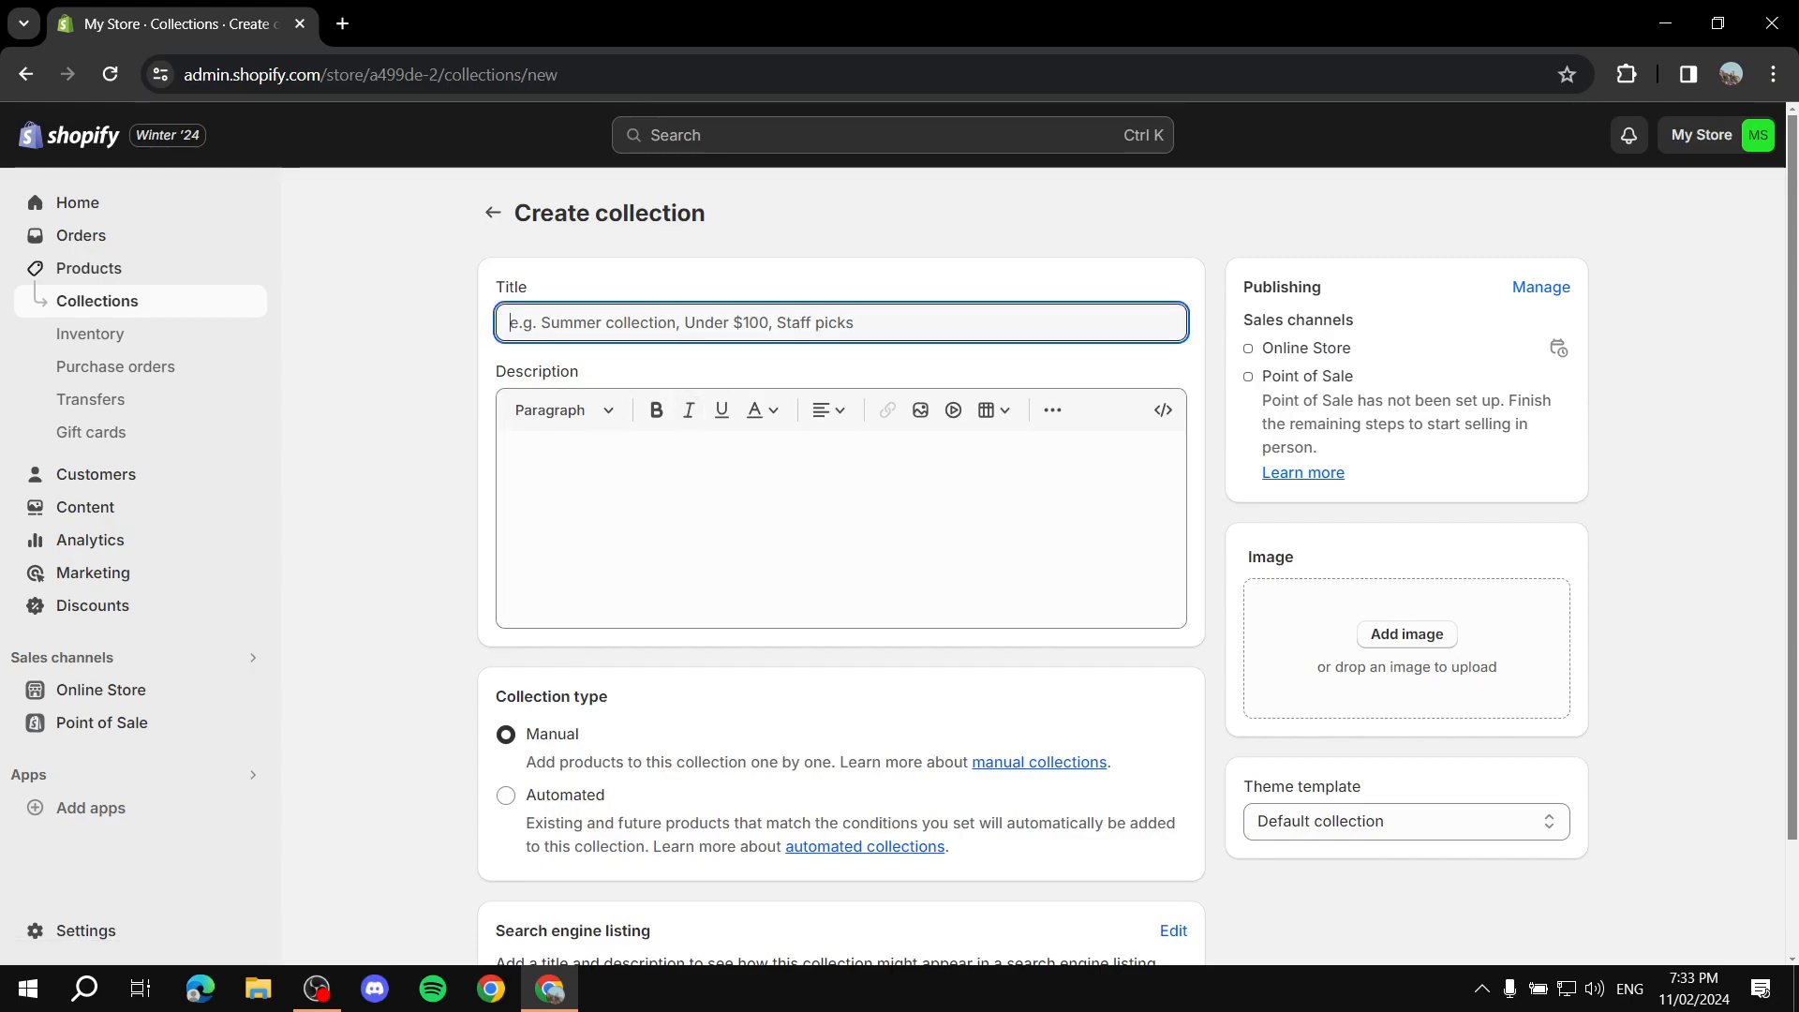
{"action": "type", "text": "Test C"}
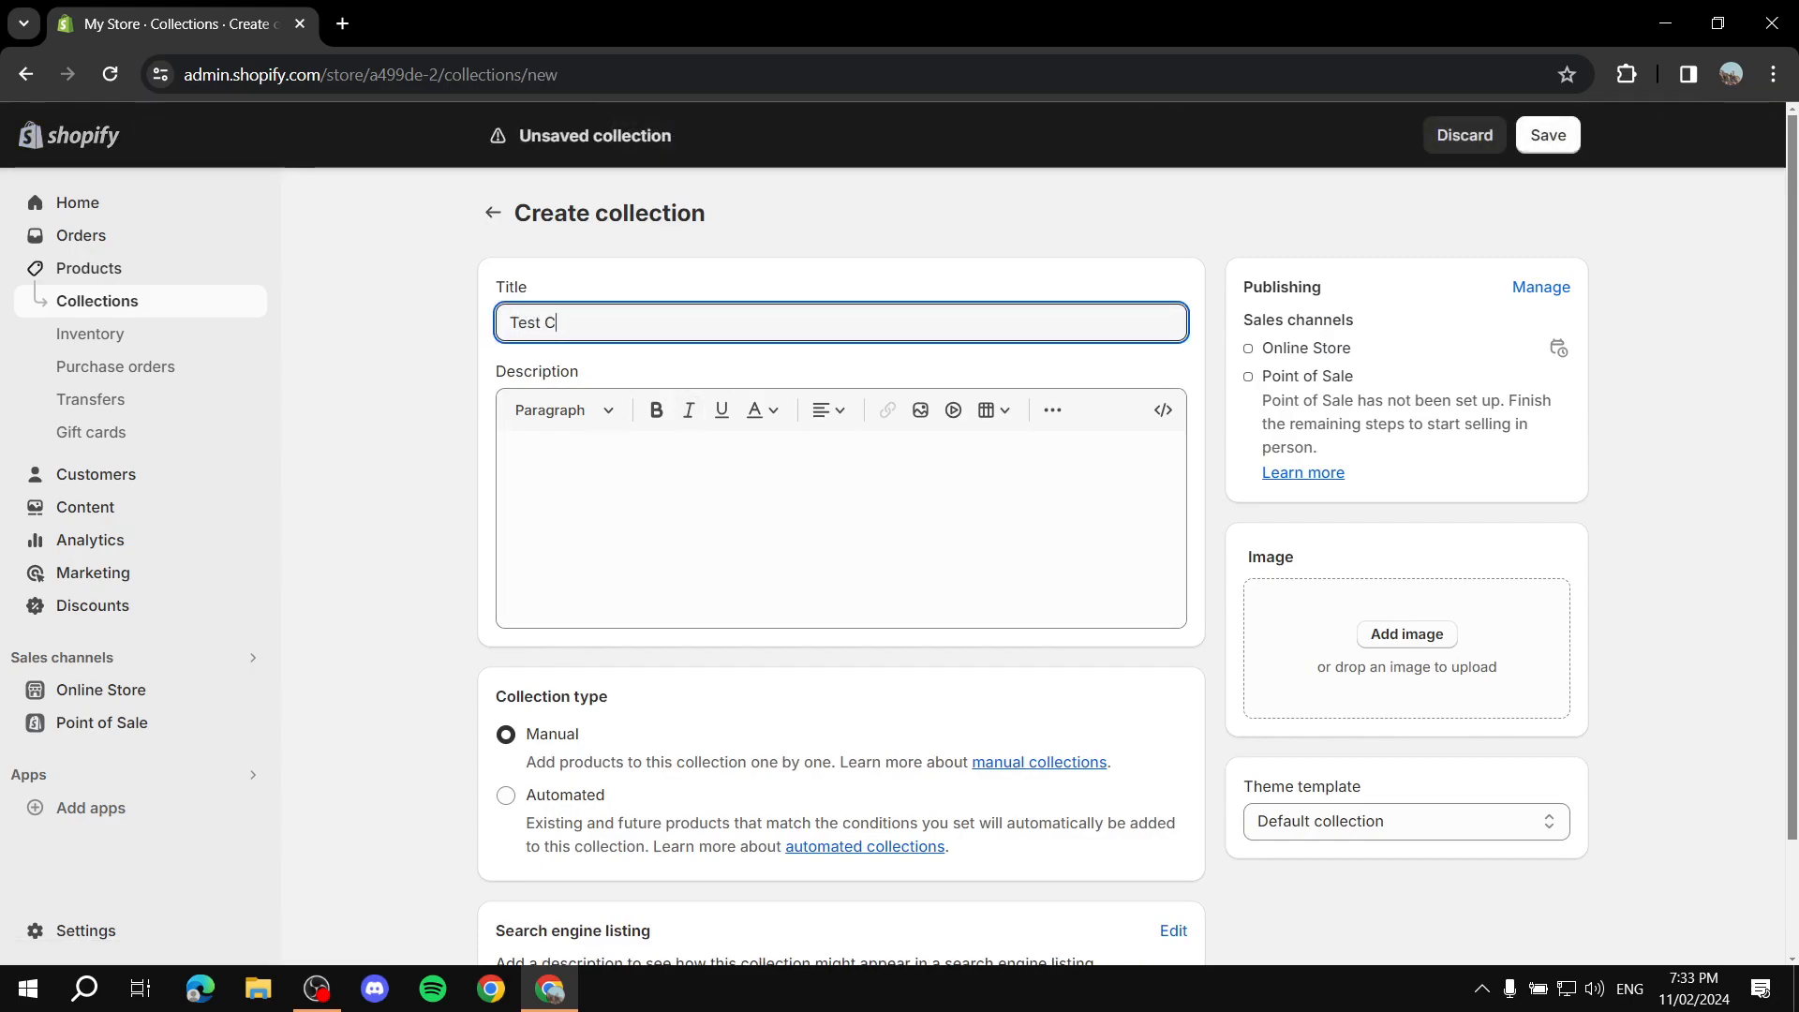
{"action": "type", "text": "ollection Au"}
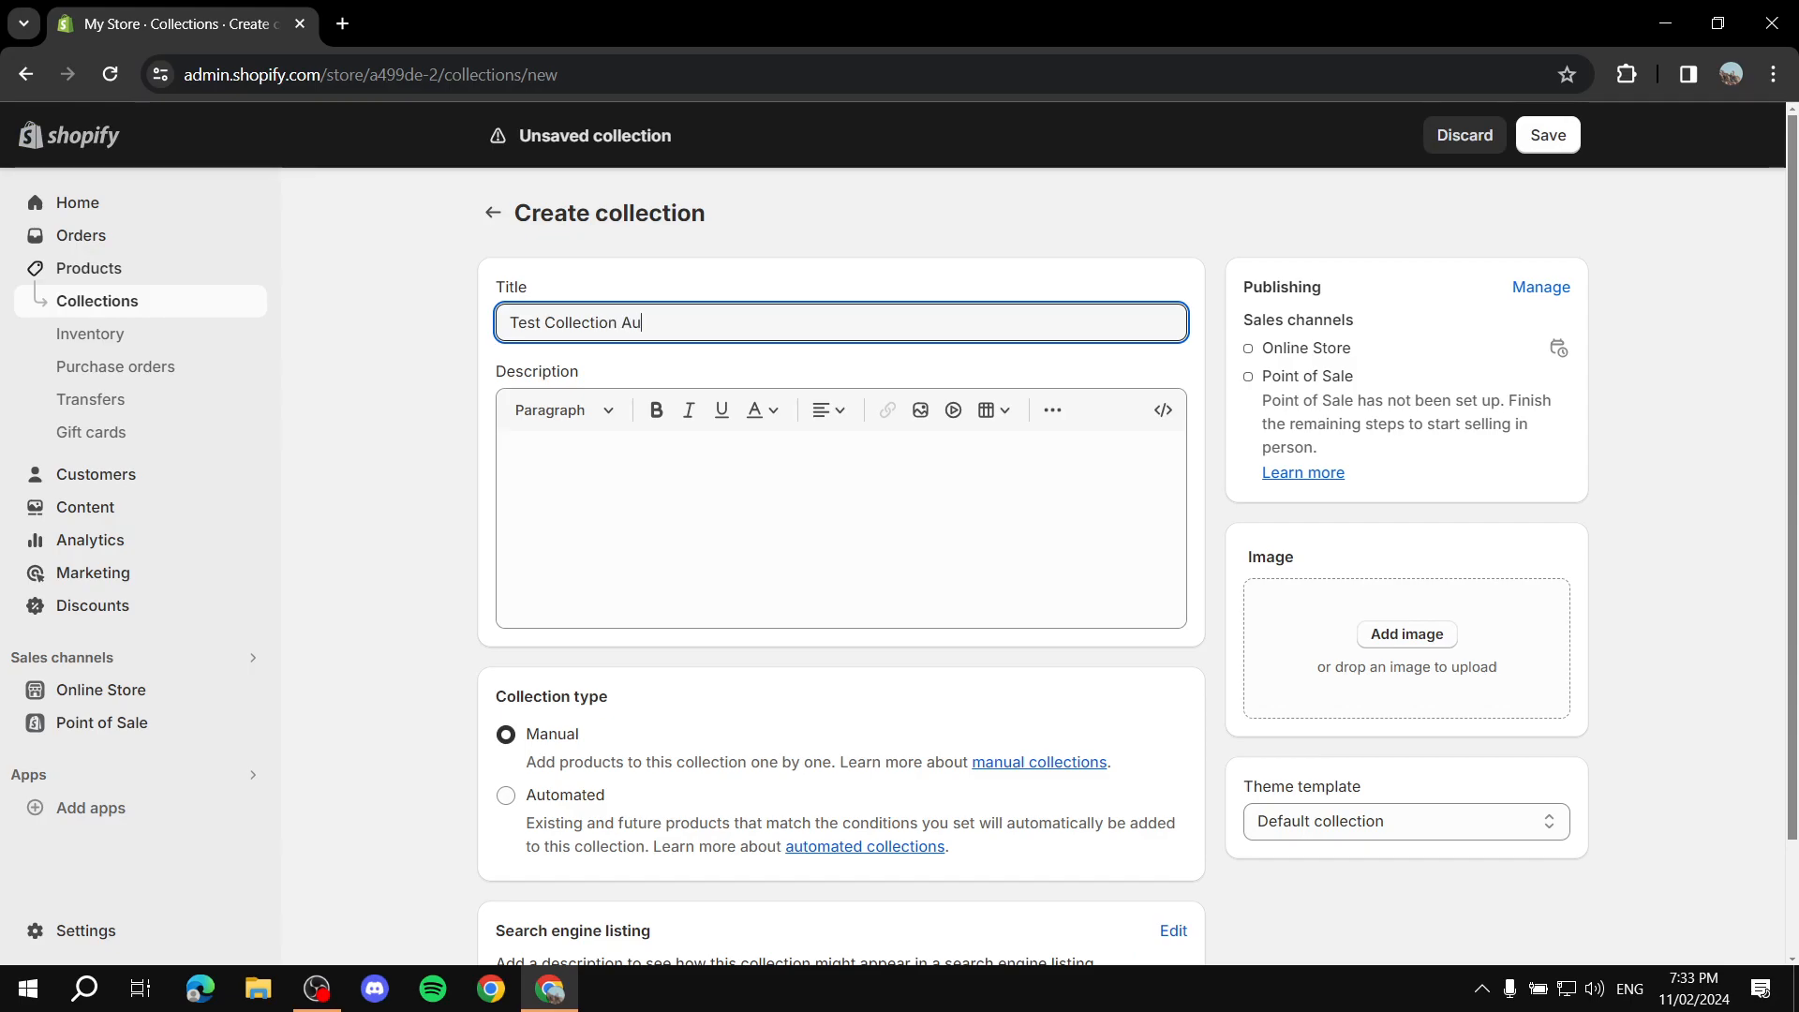
{"action": "type", "text": "tomatic"}
Step: Enter "Desc" as the new collection's description
{"action": "key", "text": "Tab"}
{"action": "type", "text": "Desc"}
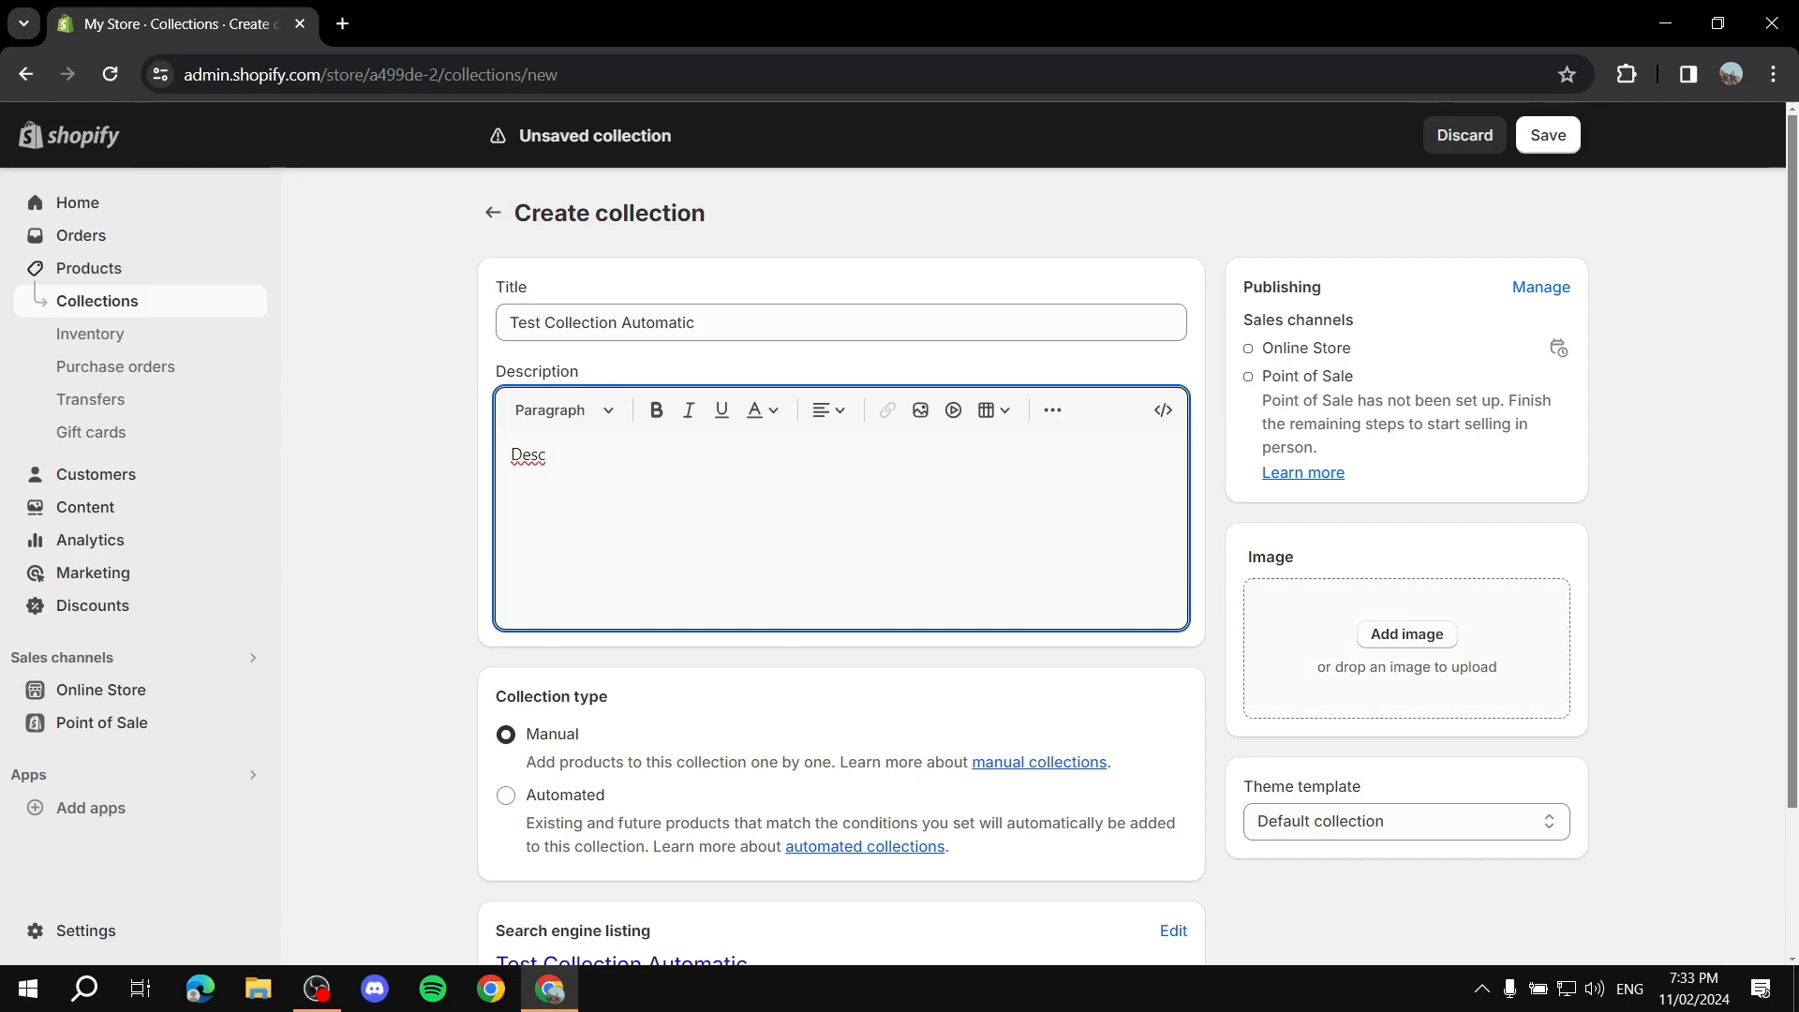
{"action": "scroll", "coordinate": [842, 562], "scroll_direction": "down", "scroll_amount": 3}
{"action": "left_click", "coordinate": [825, 535]}
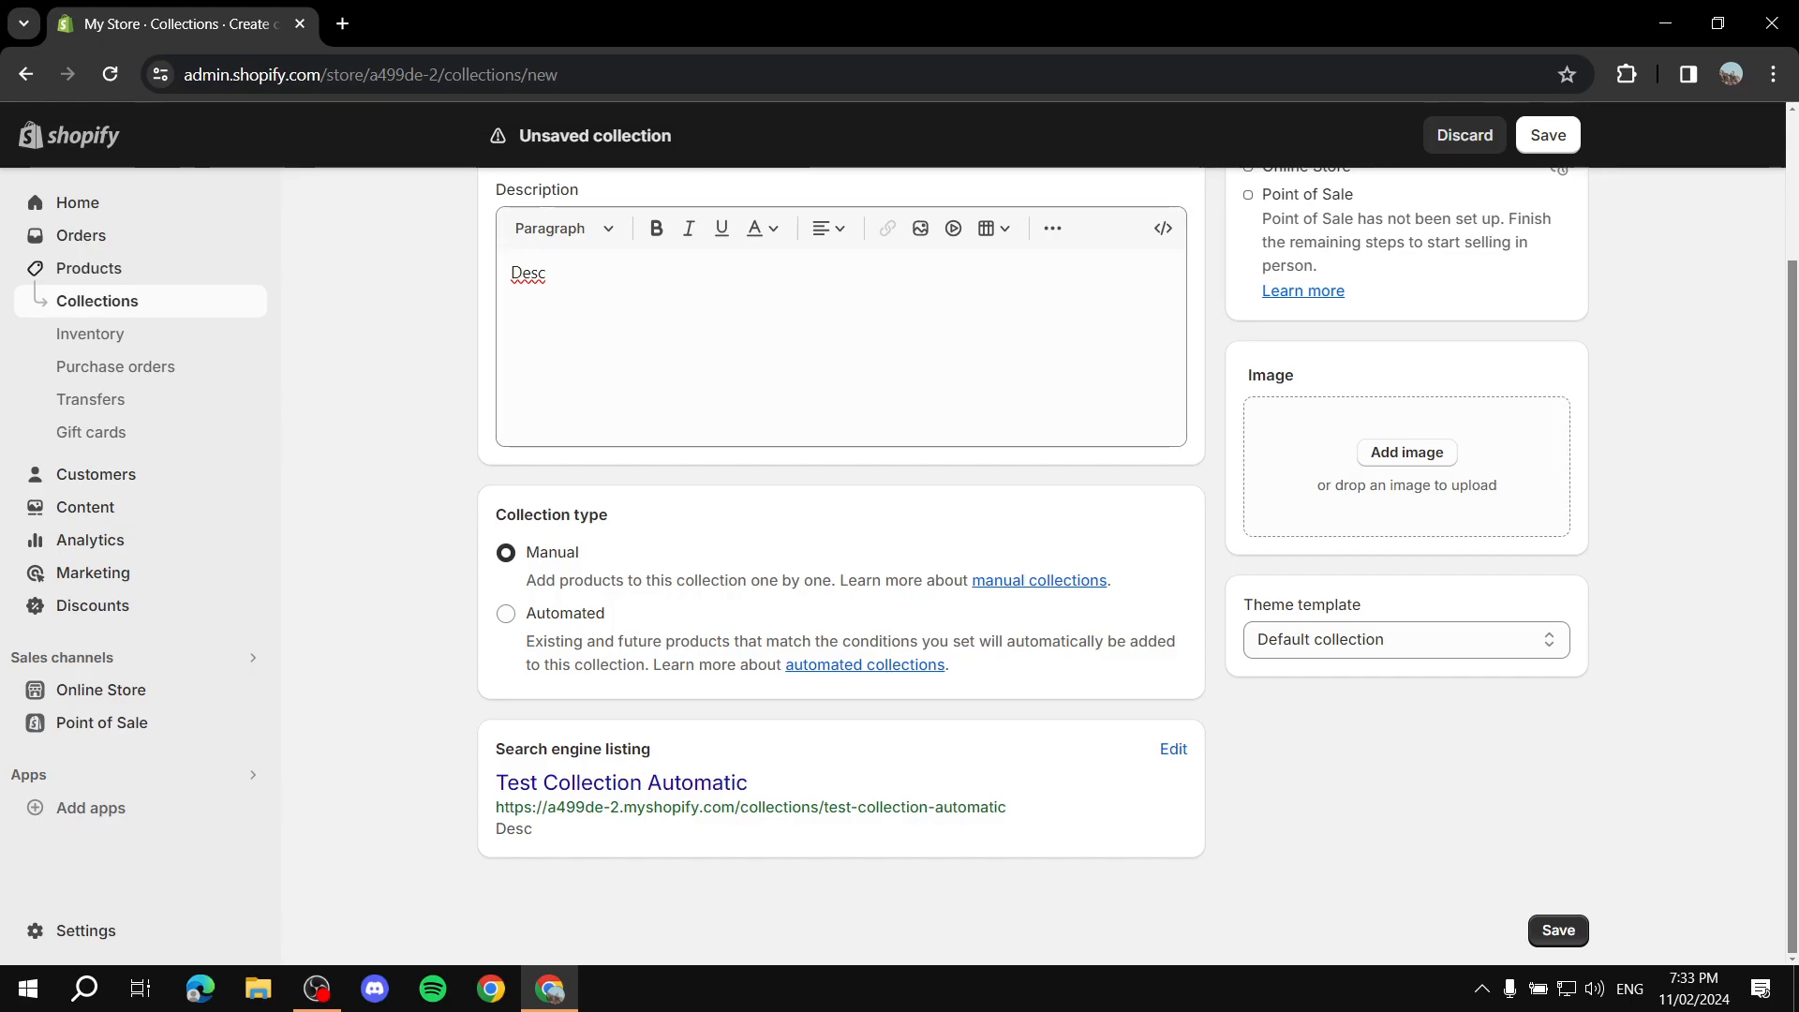
Step: Switch the collection type to Automated and browse the available condition fields
{"action": "left_click", "coordinate": [506, 613]}
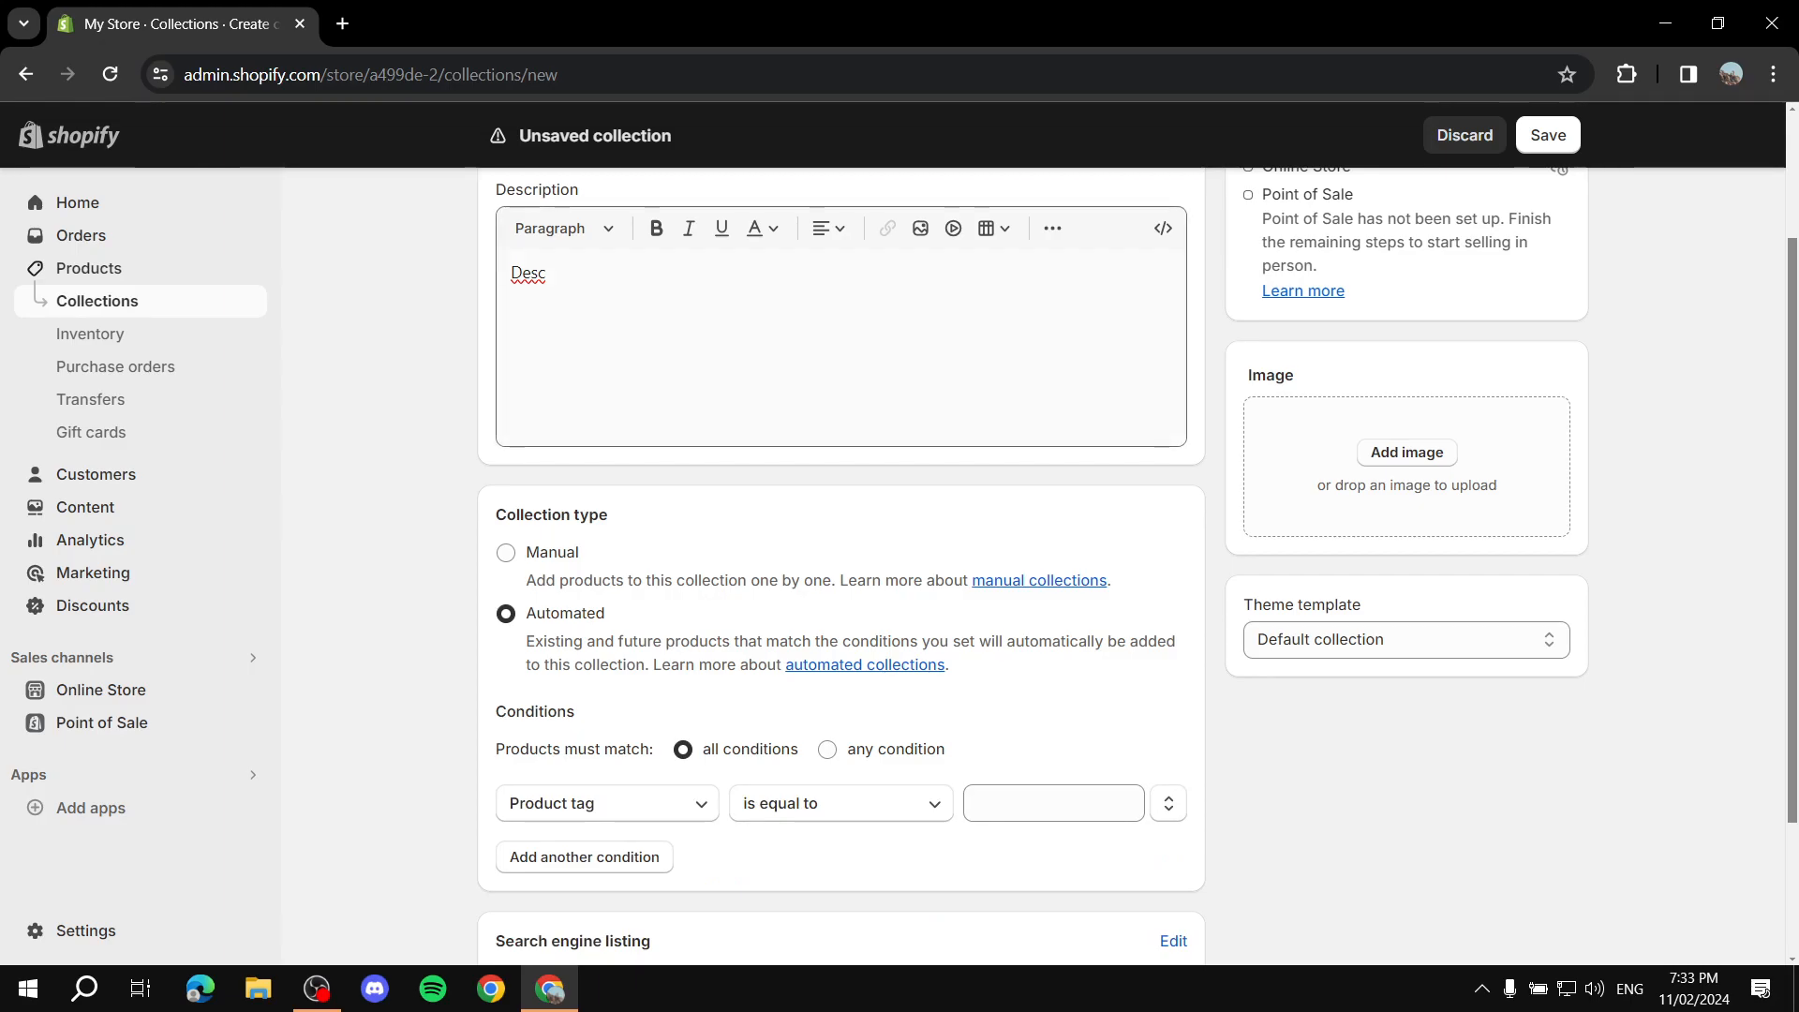
{"action": "scroll", "coordinate": [501, 558], "scroll_direction": "down", "scroll_amount": 2}
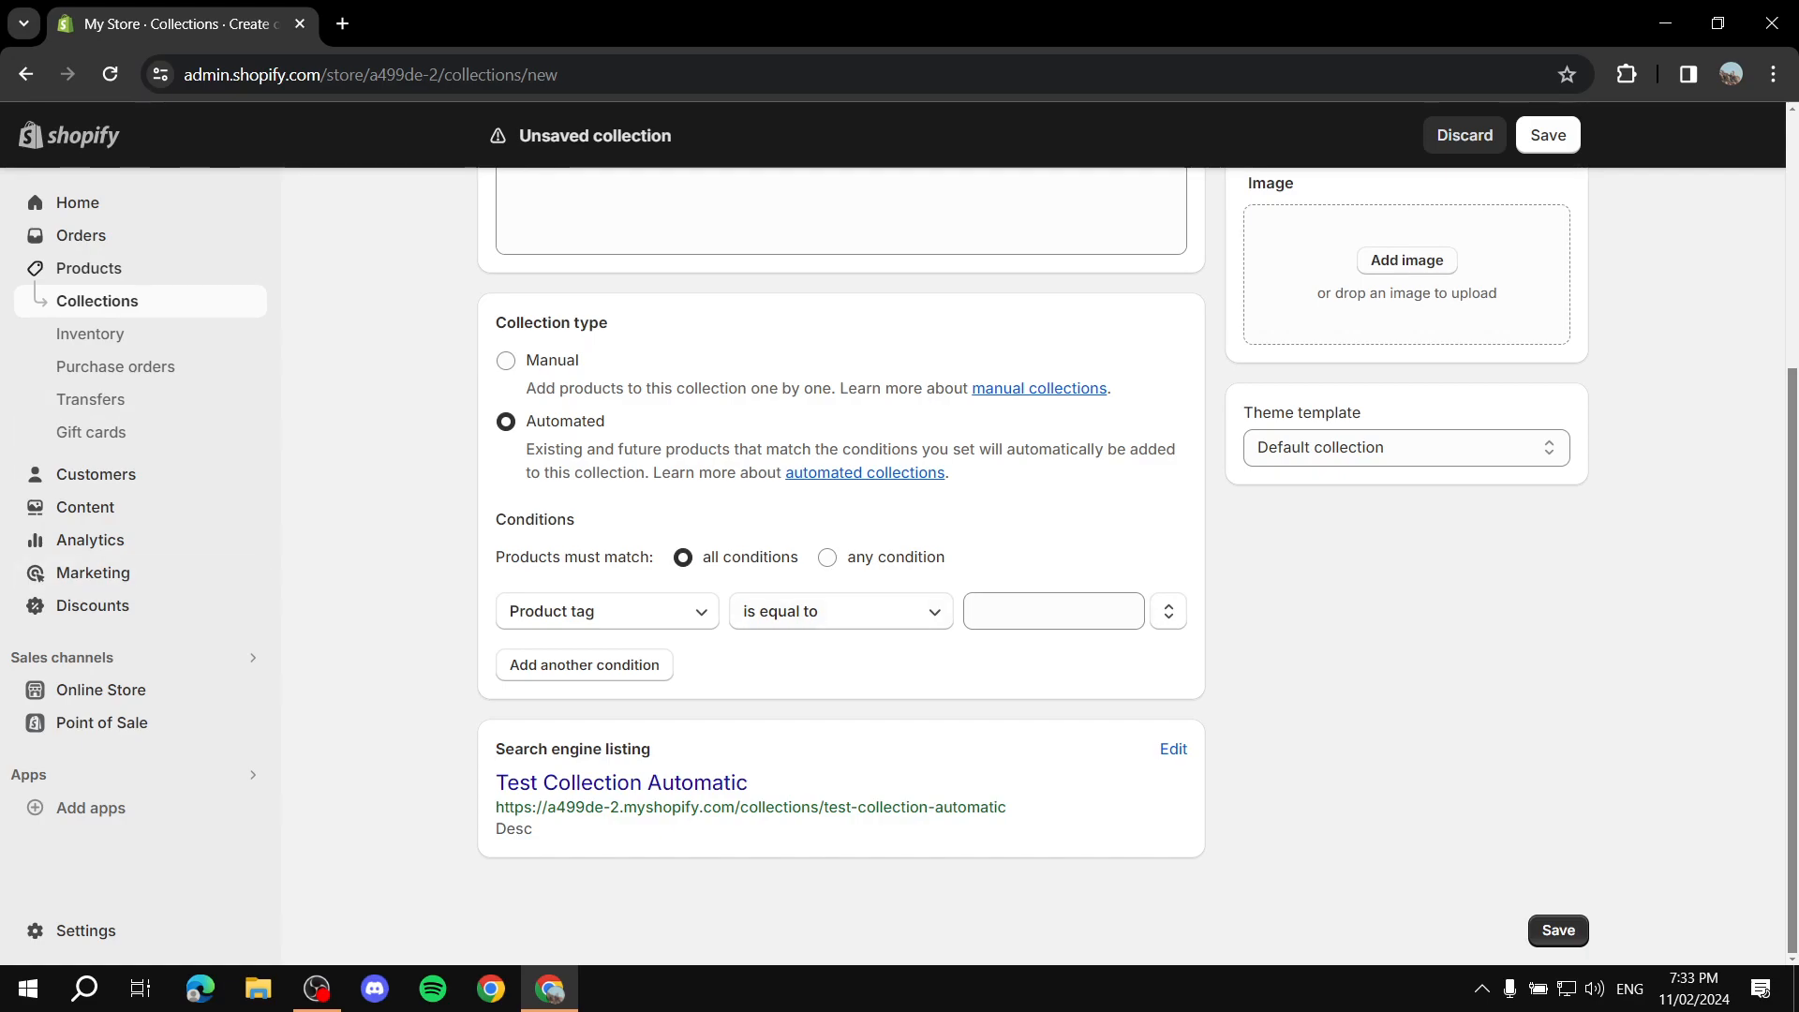
{"action": "left_click", "coordinate": [607, 611]}
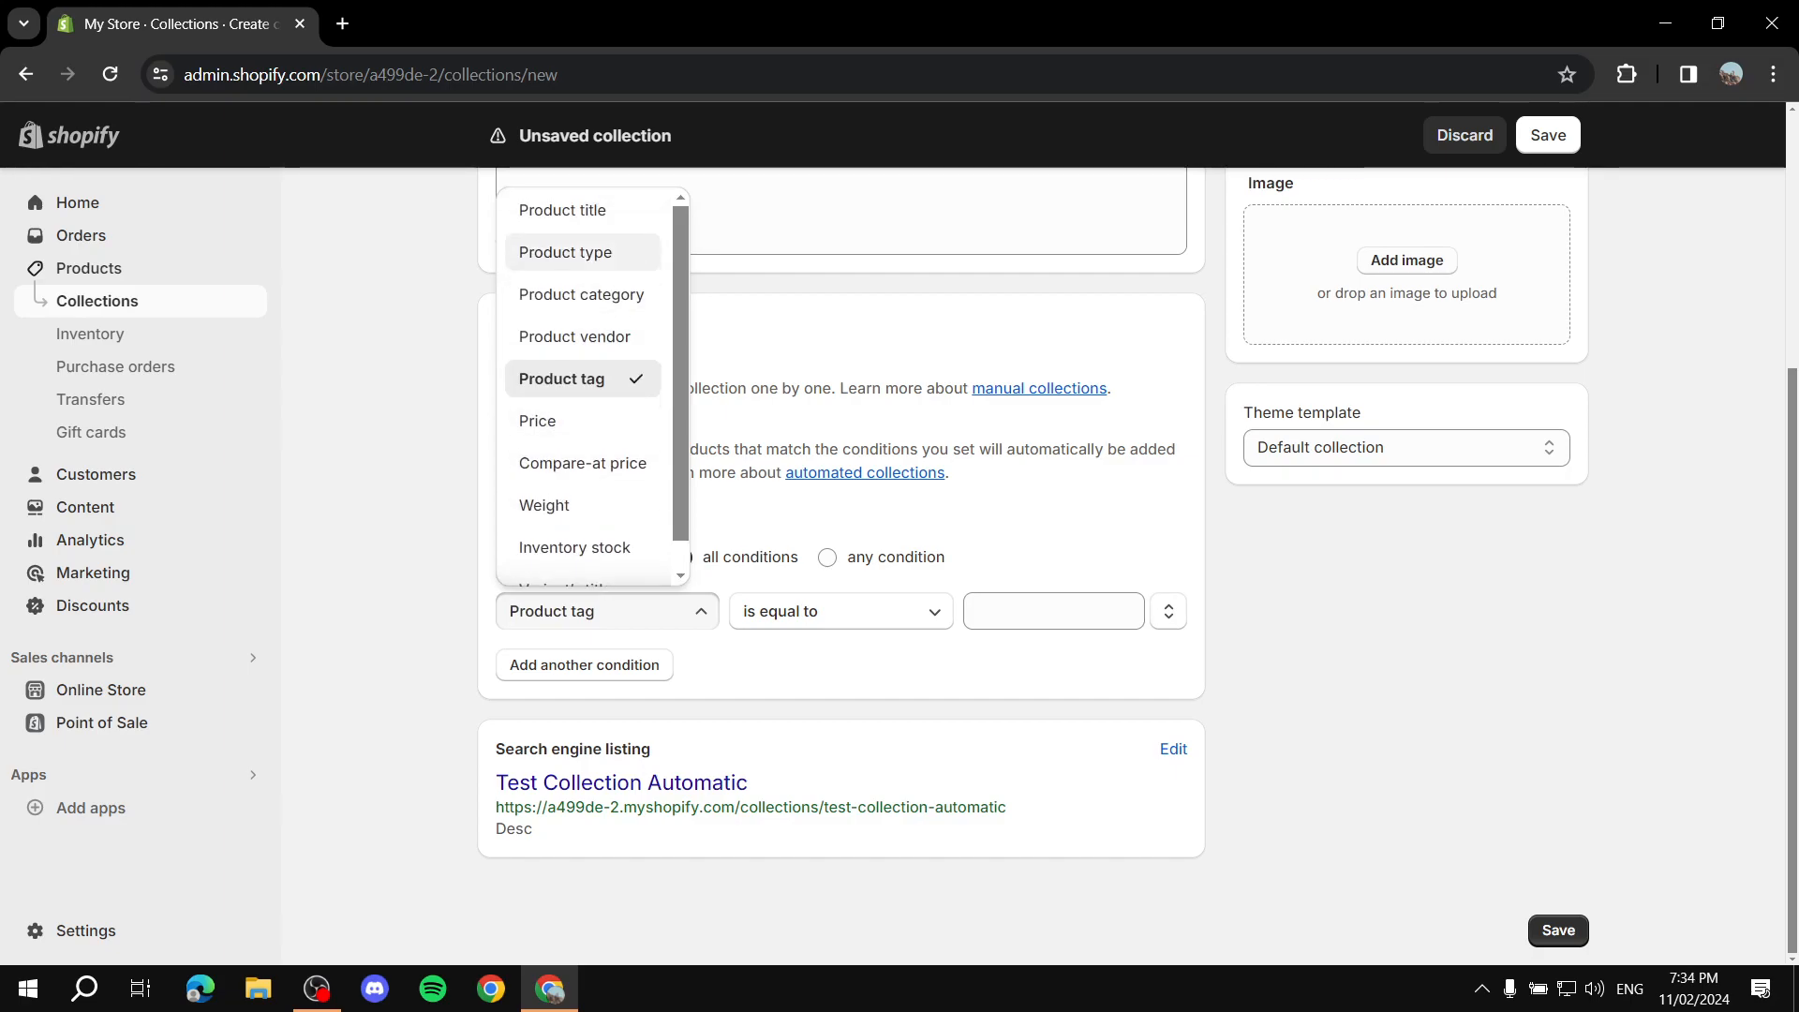
{"action": "scroll", "coordinate": [590, 385], "scroll_direction": "down", "scroll_amount": 1}
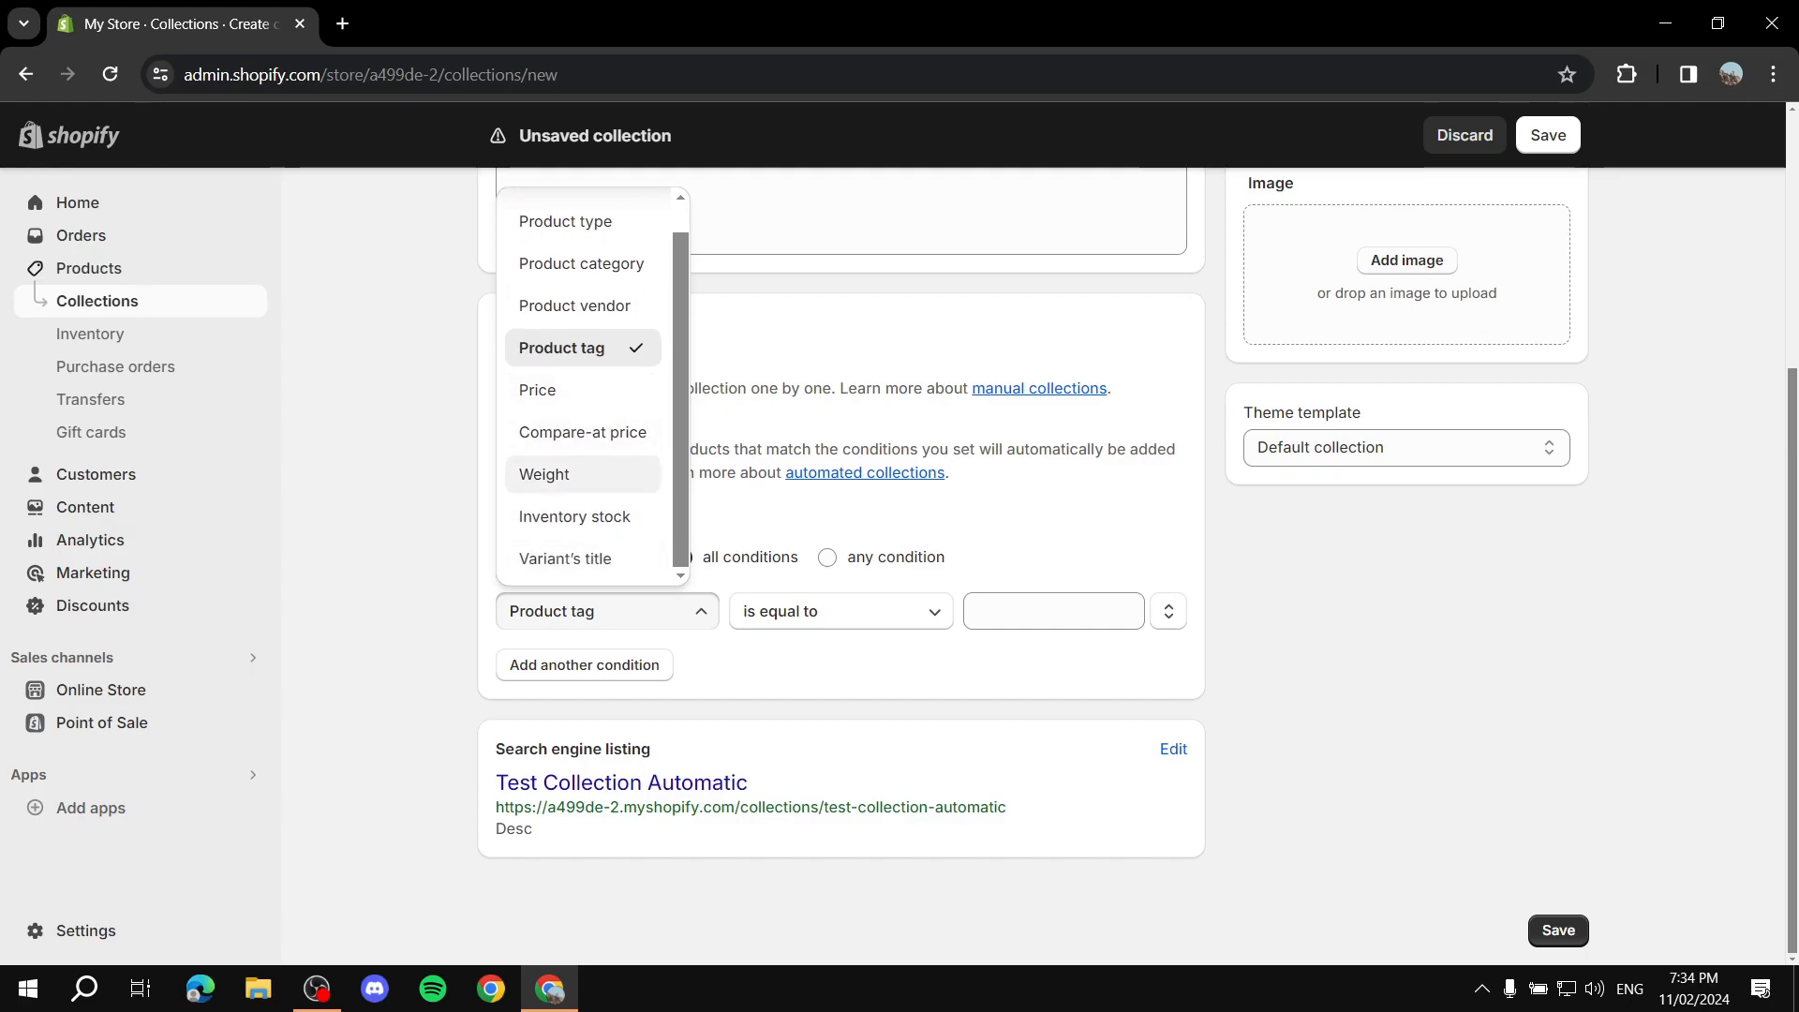
{"action": "scroll", "coordinate": [590, 422], "scroll_direction": "up", "scroll_amount": 1}
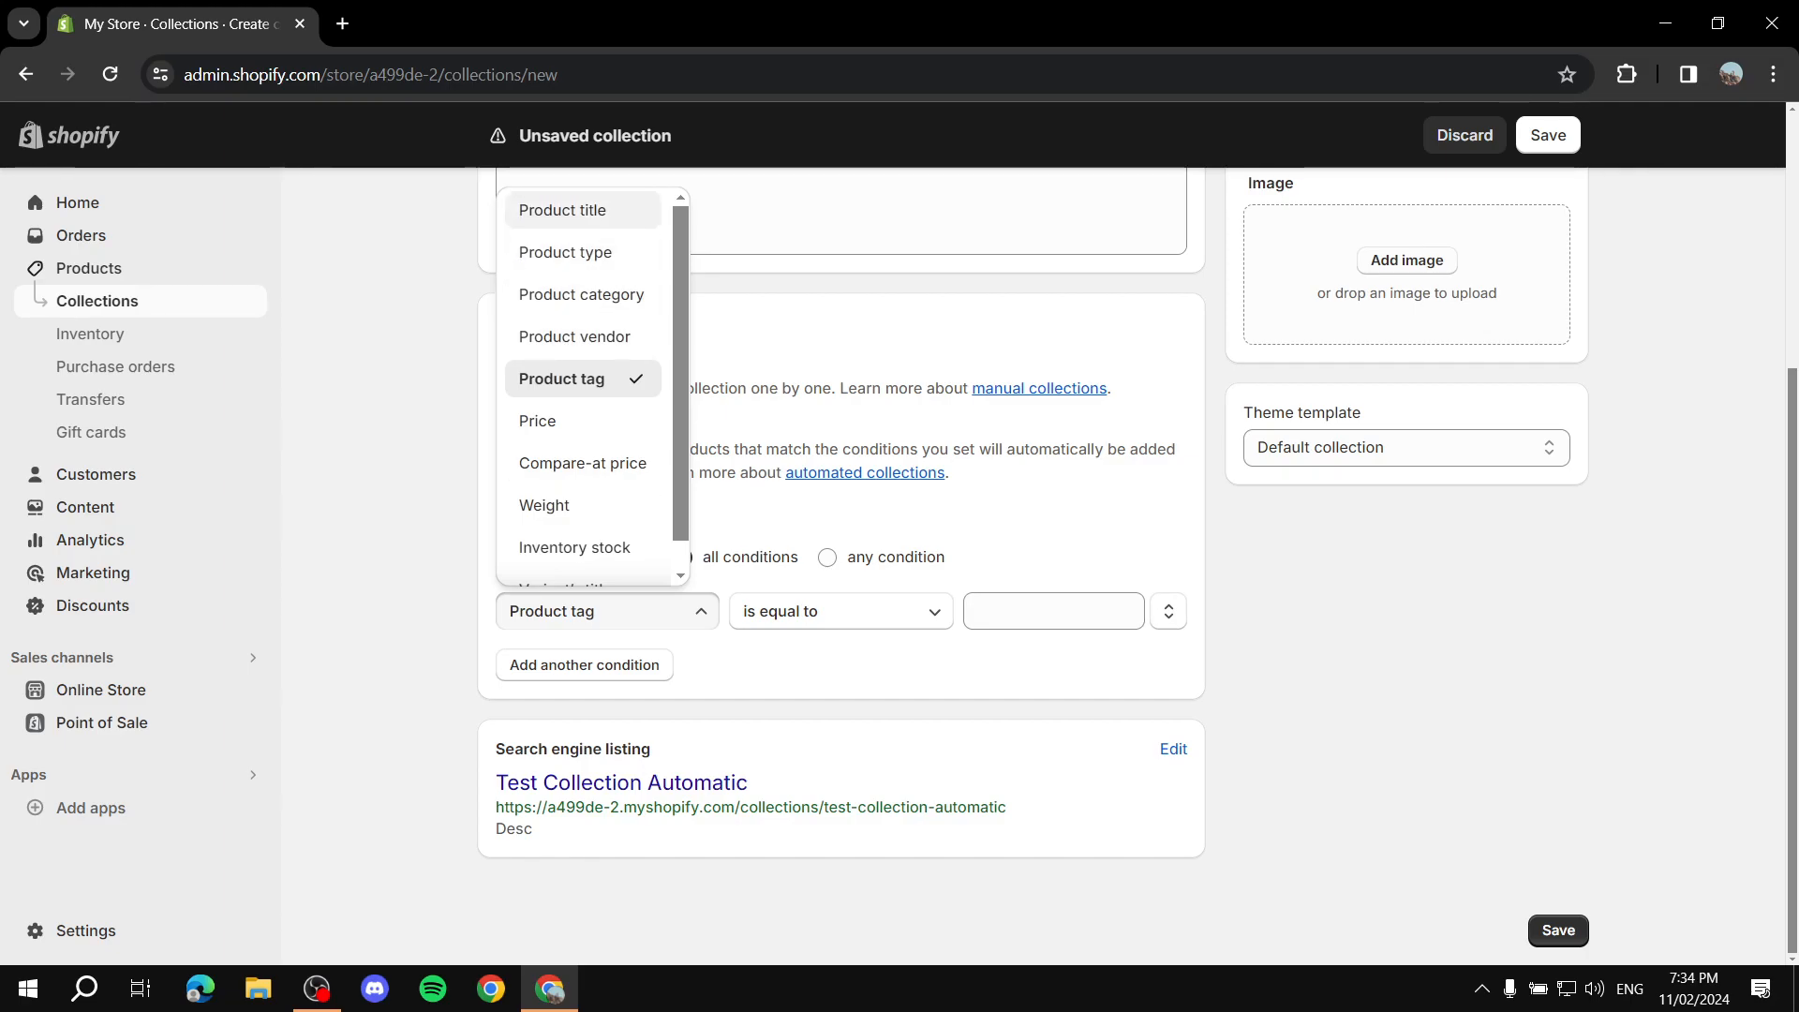
{"action": "scroll", "coordinate": [581, 431], "scroll_direction": "down", "scroll_amount": 1}
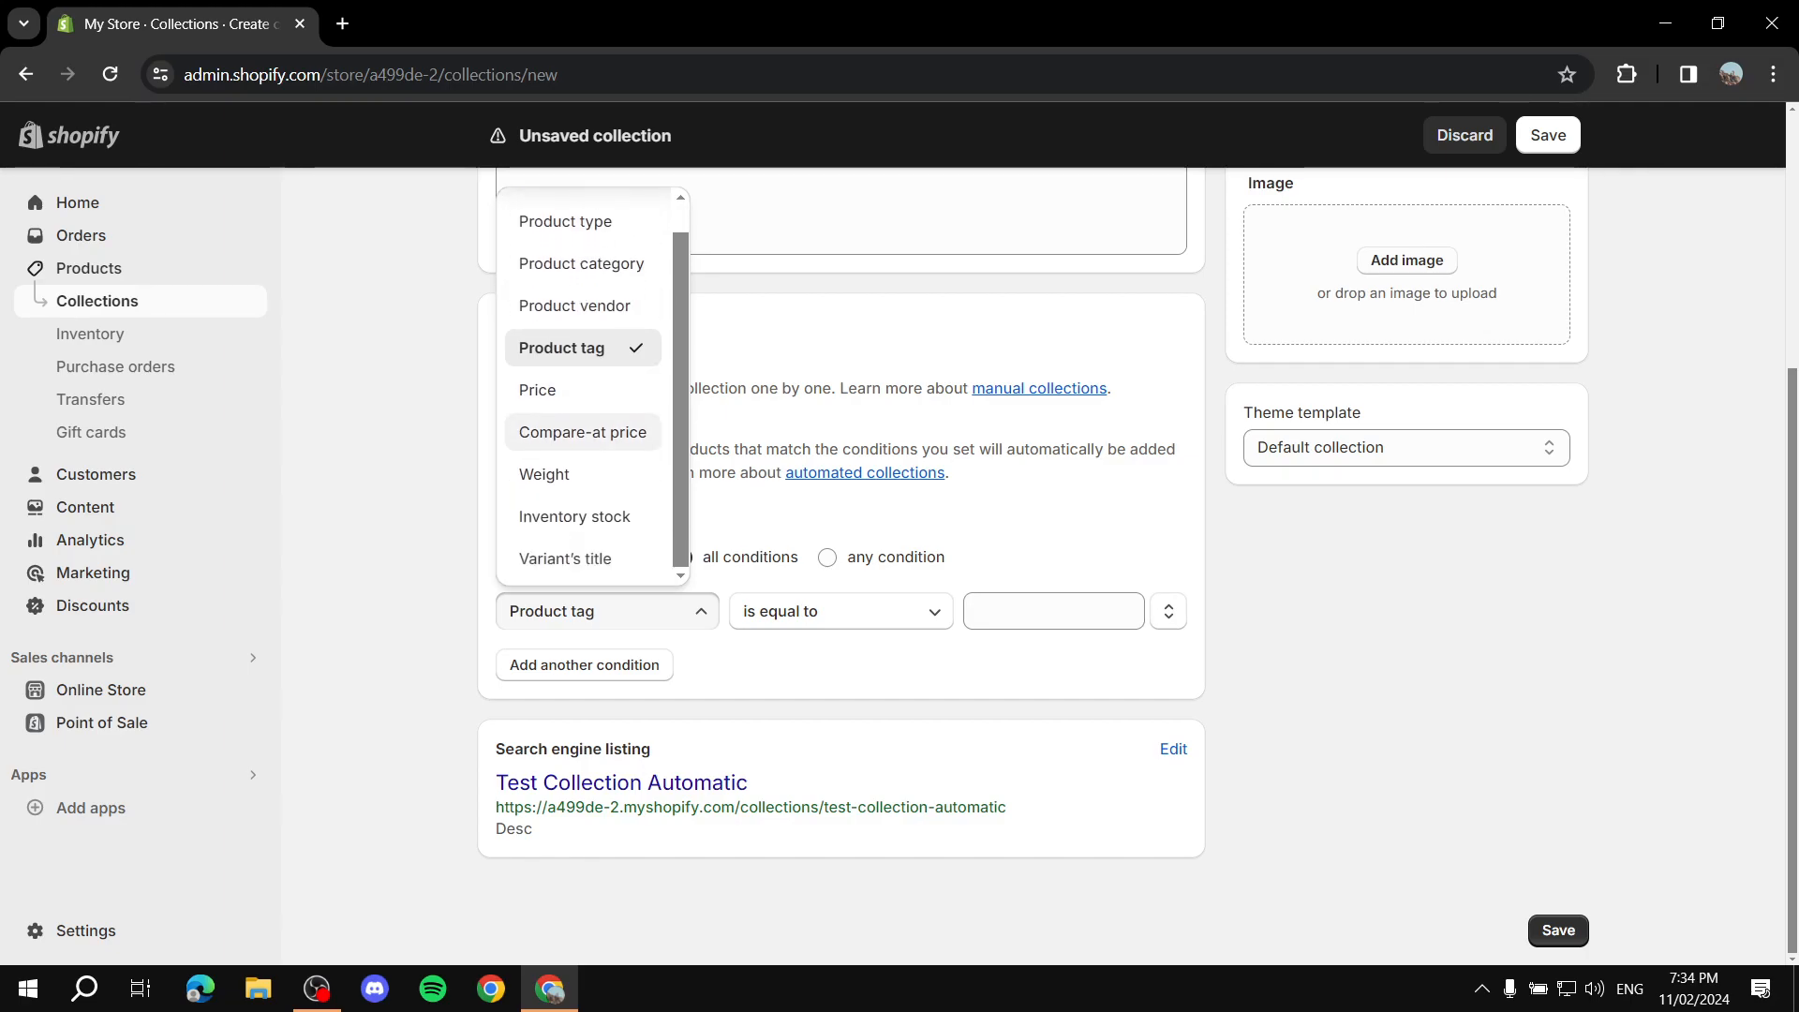
{"action": "scroll", "coordinate": [581, 431], "scroll_direction": "up", "scroll_amount": 1}
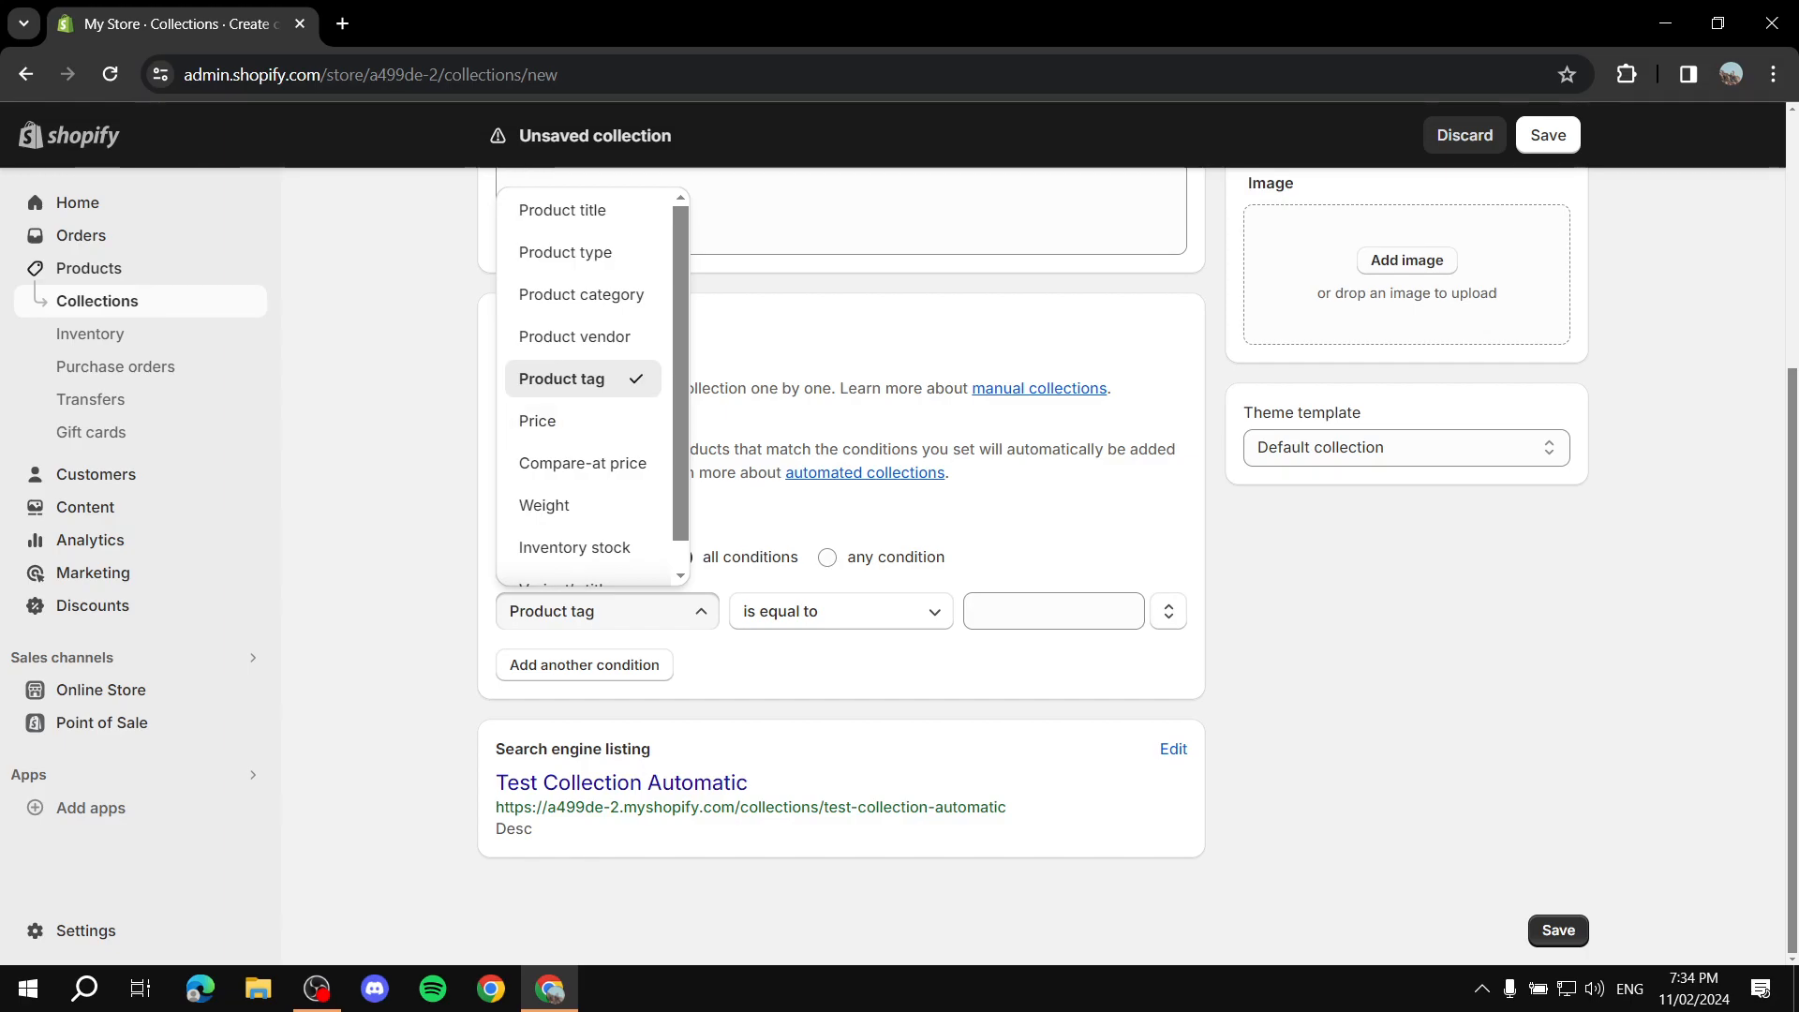
{"action": "key", "text": "Escape"}
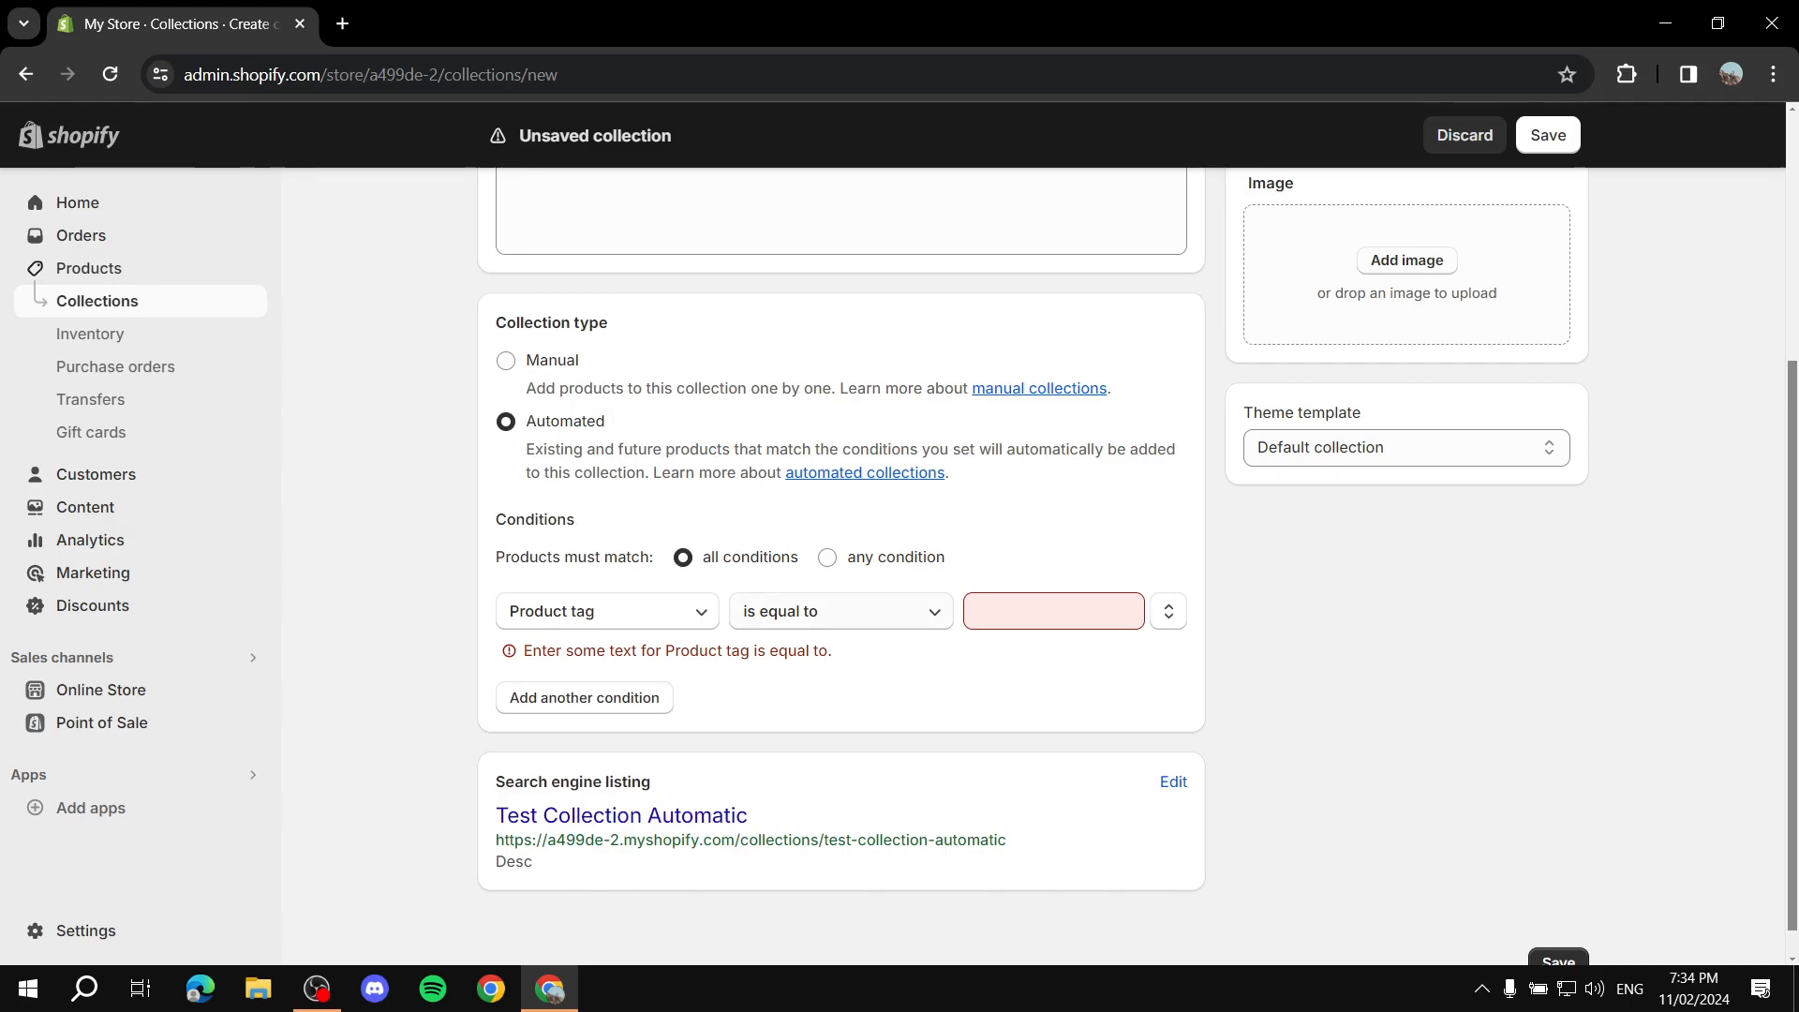
Step: Set the first condition to Product tag is equal to "Test" and add another condition row
{"action": "left_click", "coordinate": [841, 612]}
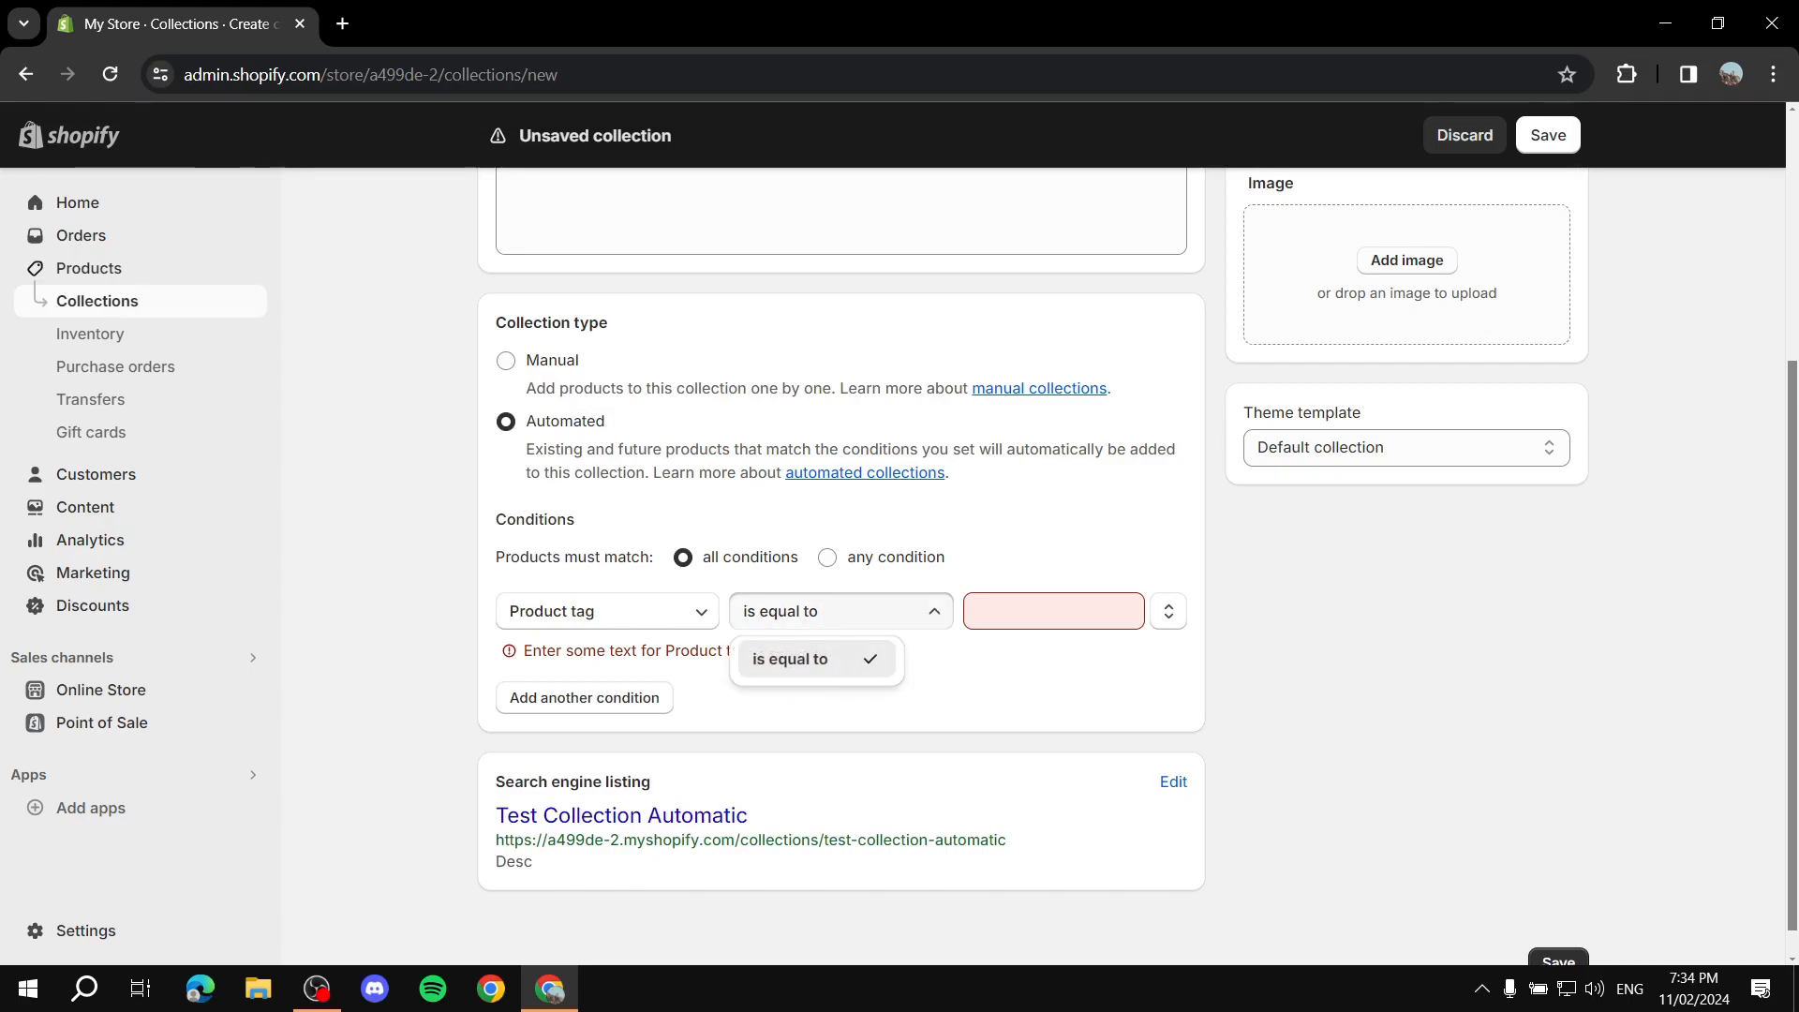
{"action": "key", "text": "Escape"}
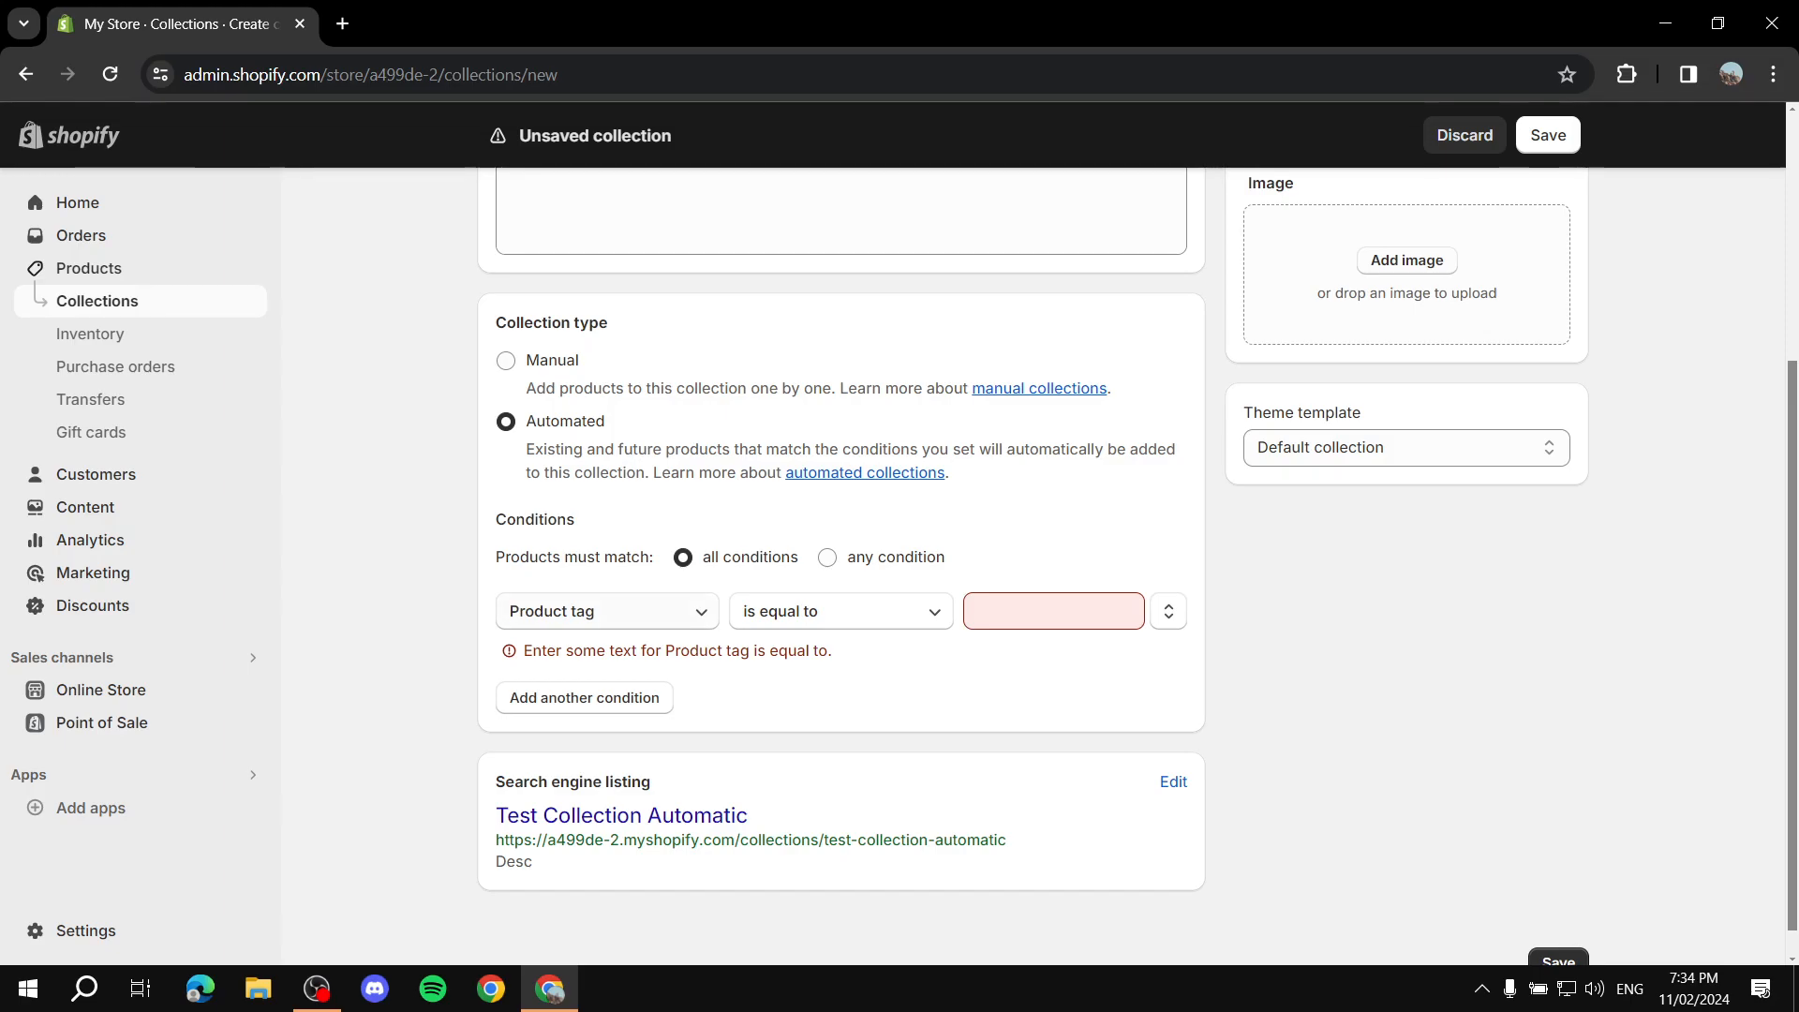
{"action": "left_click", "coordinate": [1054, 611]}
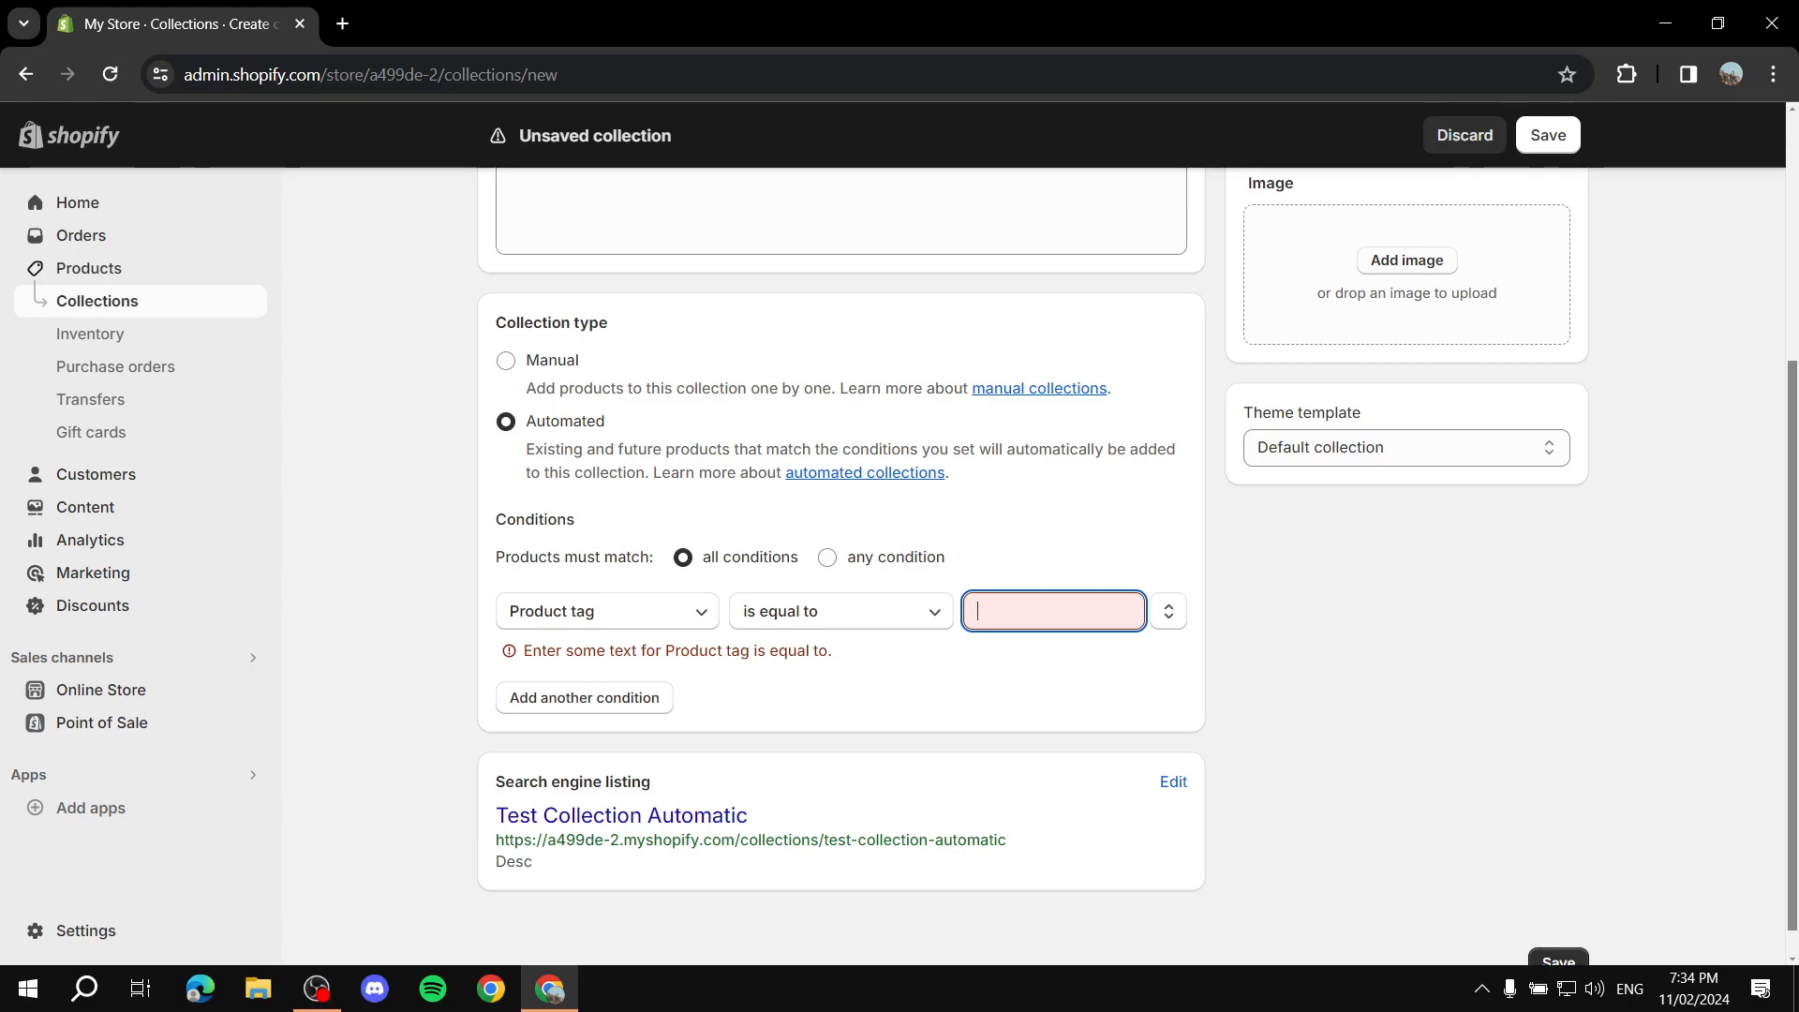
{"action": "type", "text": "Test"}
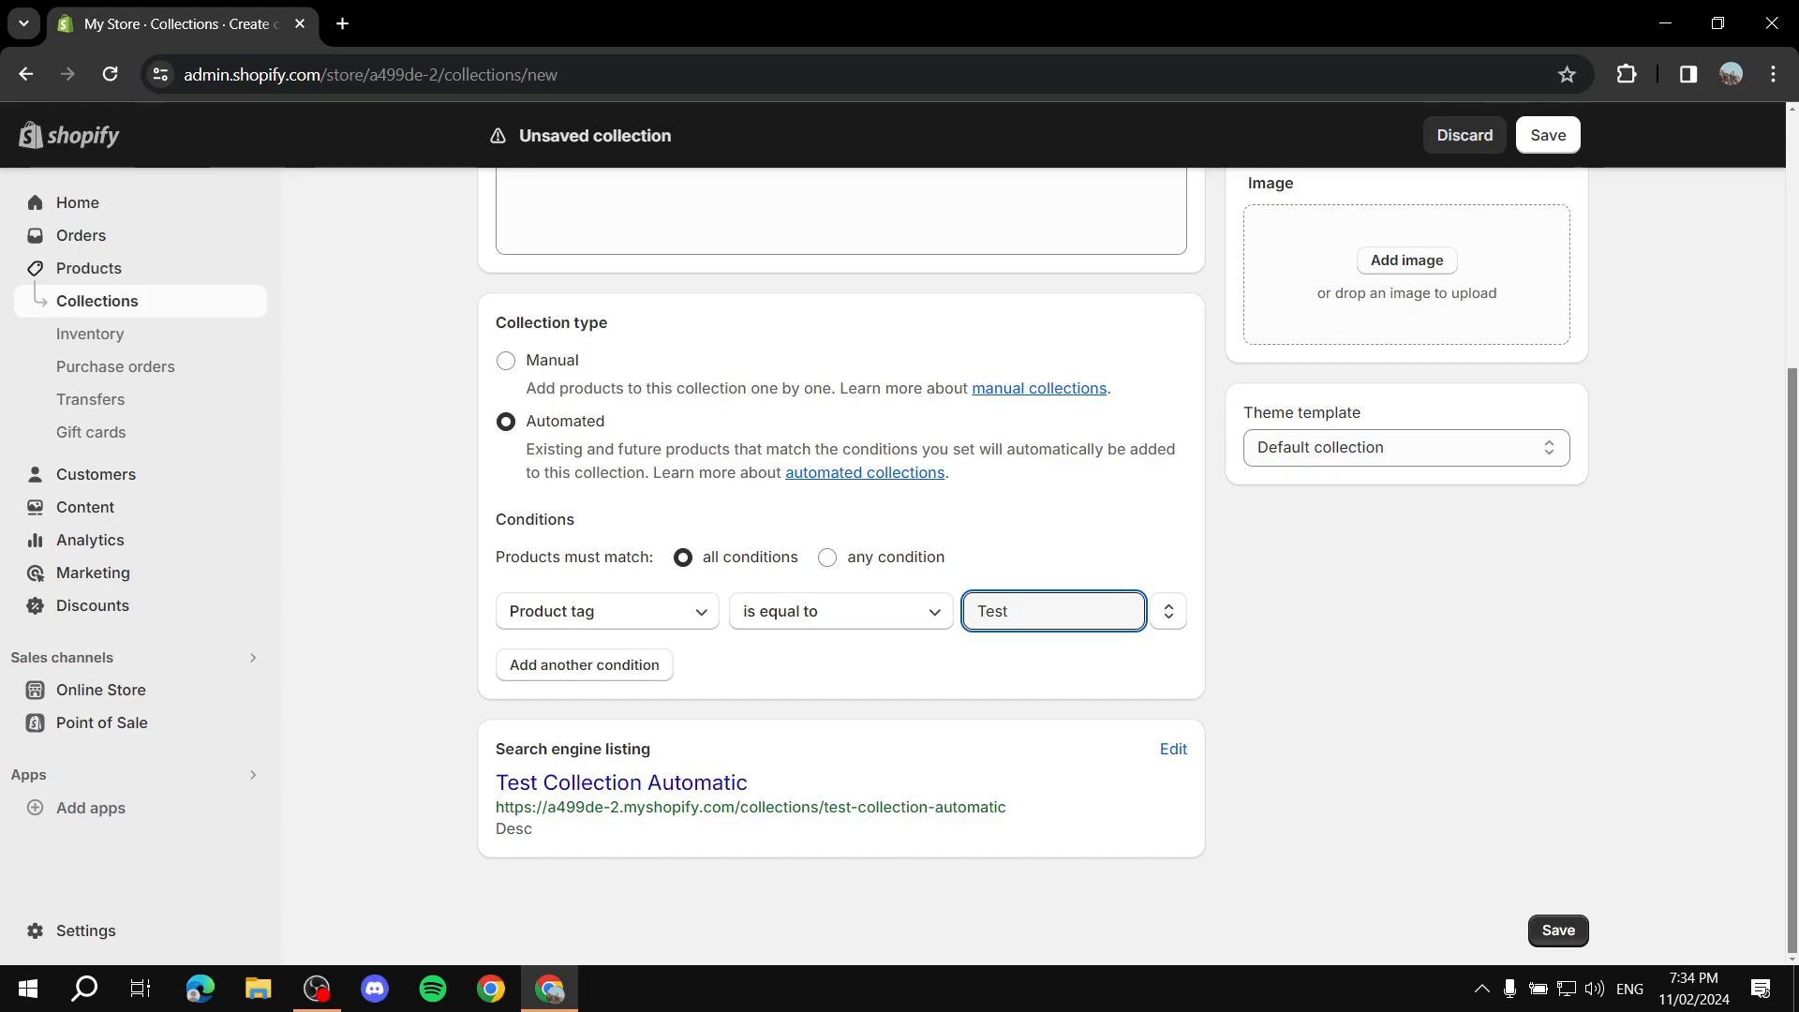
{"action": "key", "text": "ctrl+a"}
{"action": "scroll", "coordinate": [1033, 566], "scroll_direction": "up", "scroll_amount": 4}
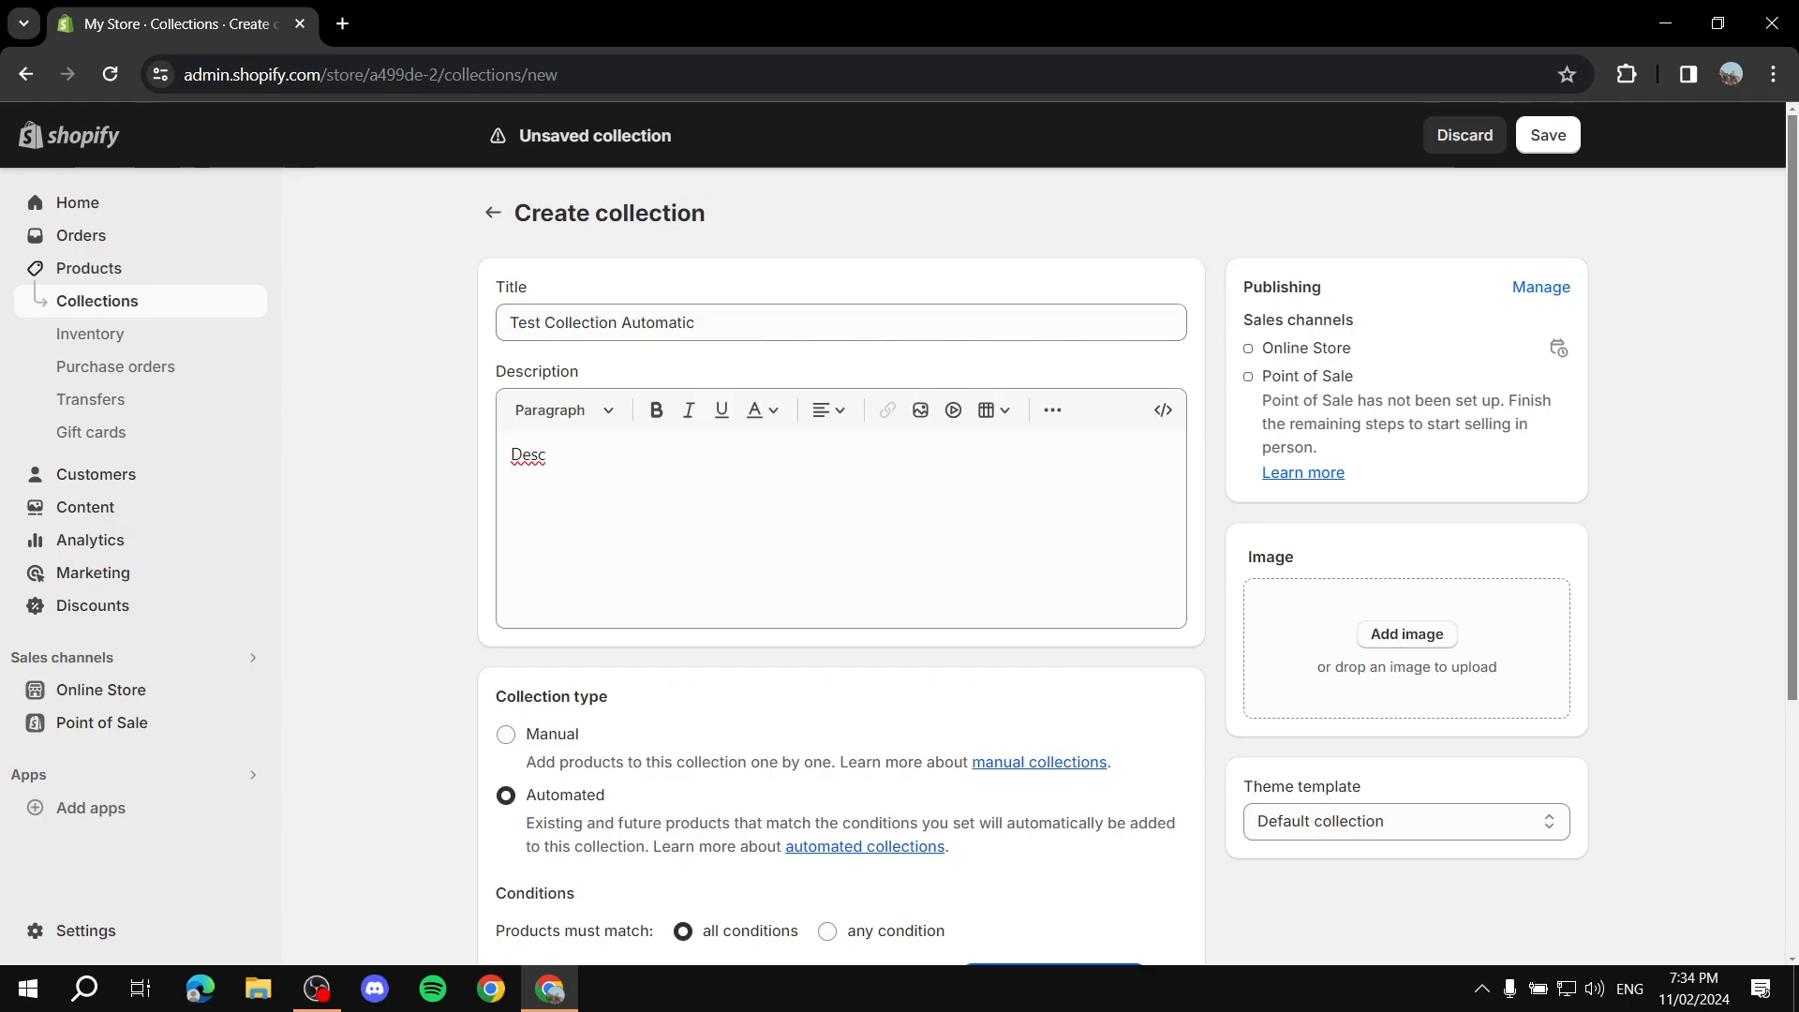
{"action": "scroll", "coordinate": [1033, 566], "scroll_direction": "down", "scroll_amount": 4}
{"action": "left_click", "coordinate": [1032, 663]}
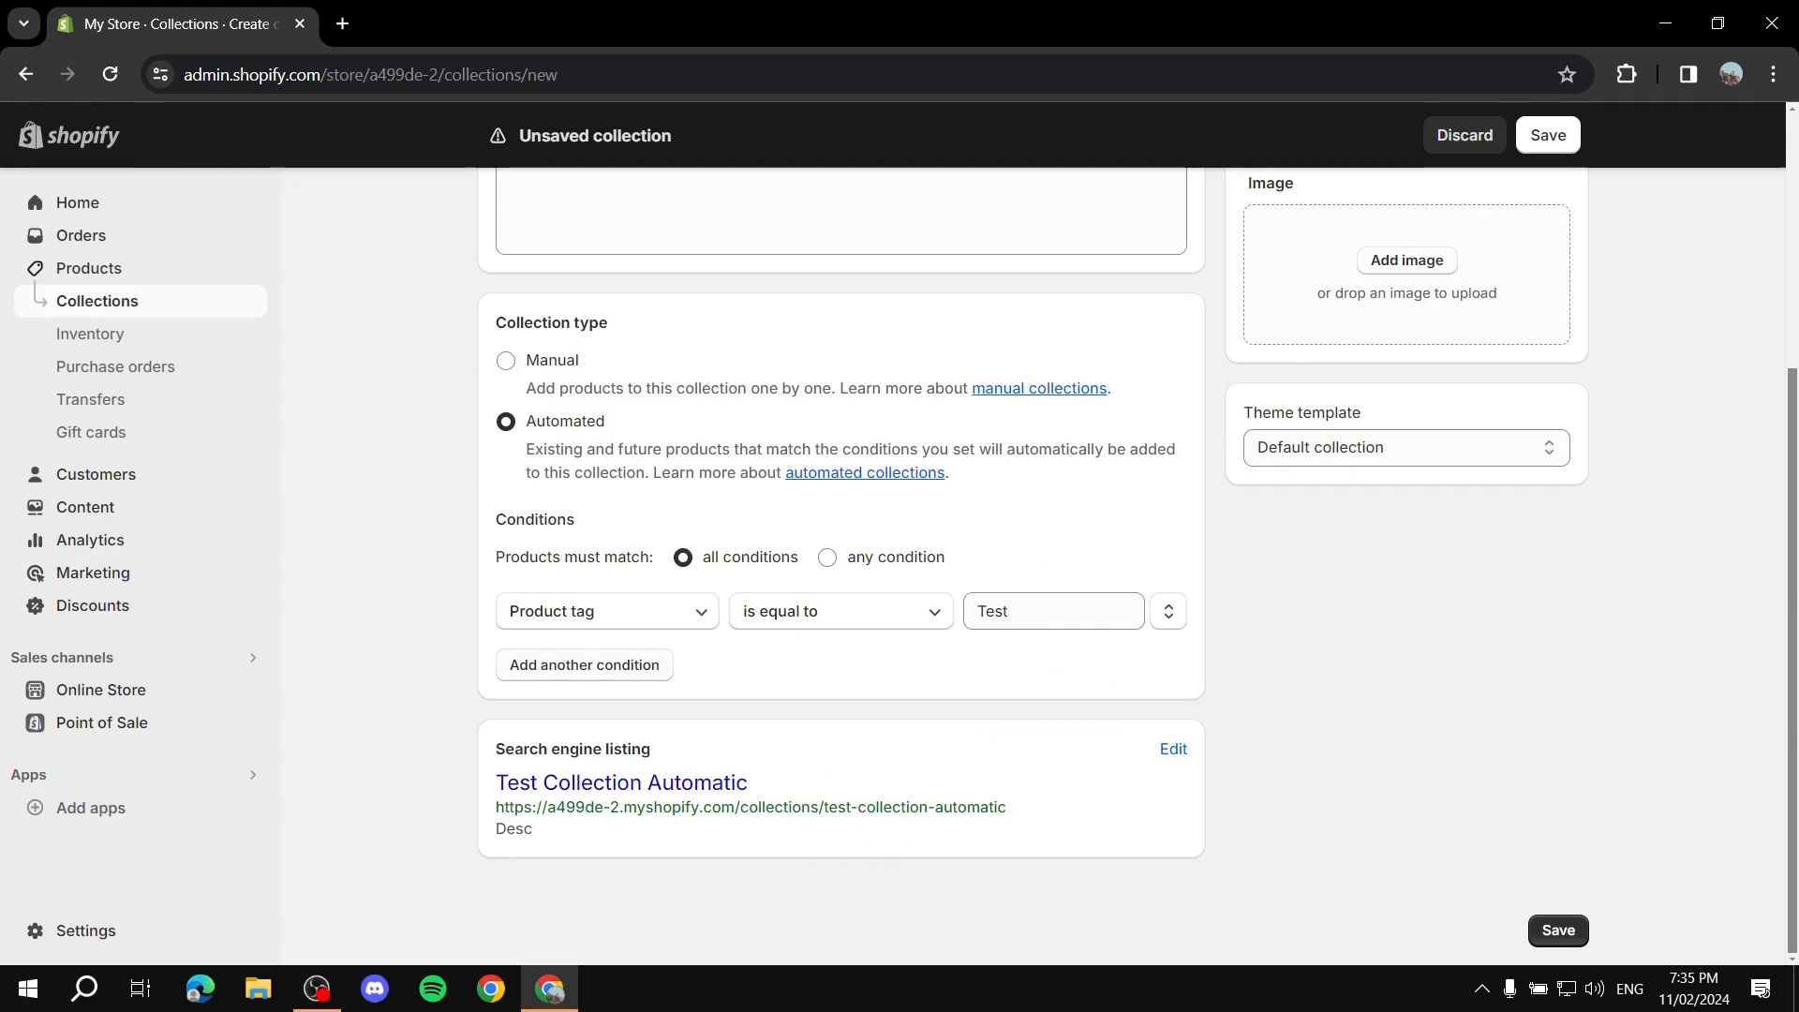
{"action": "left_click", "coordinate": [584, 665]}
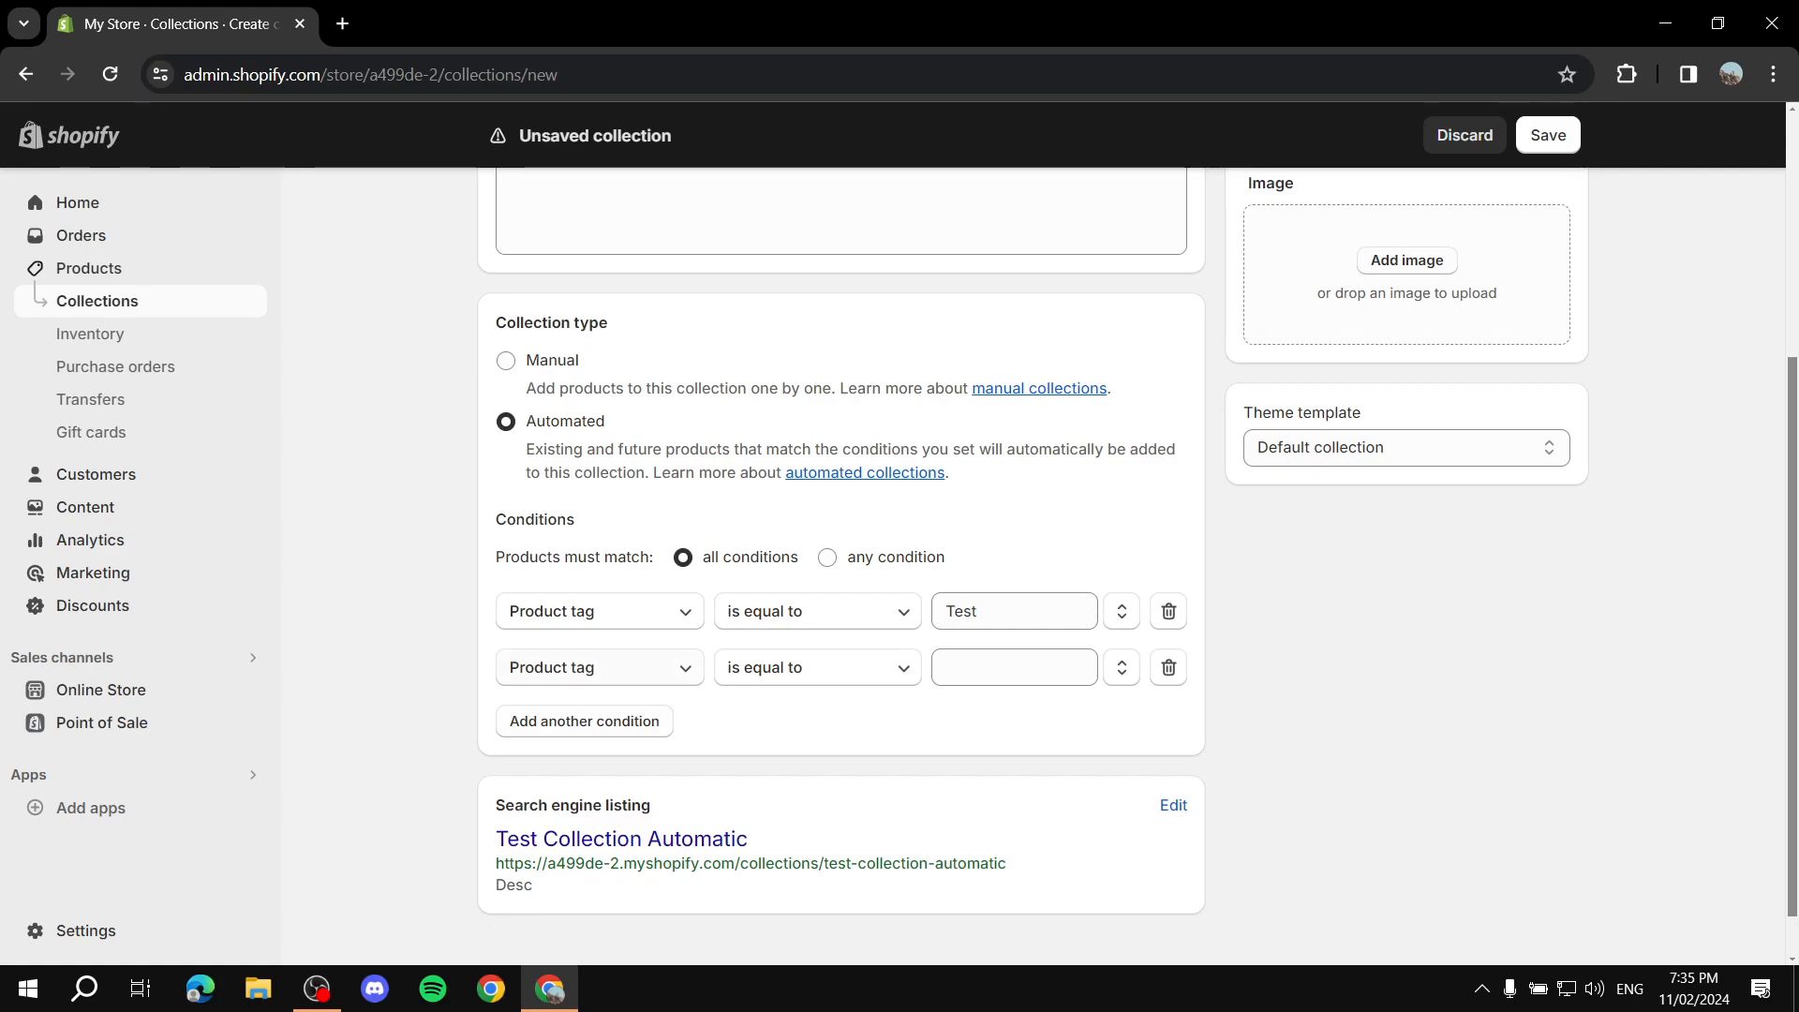
Step: Set the second condition to Weight is less than 1 kg
{"action": "left_click", "coordinate": [600, 667]}
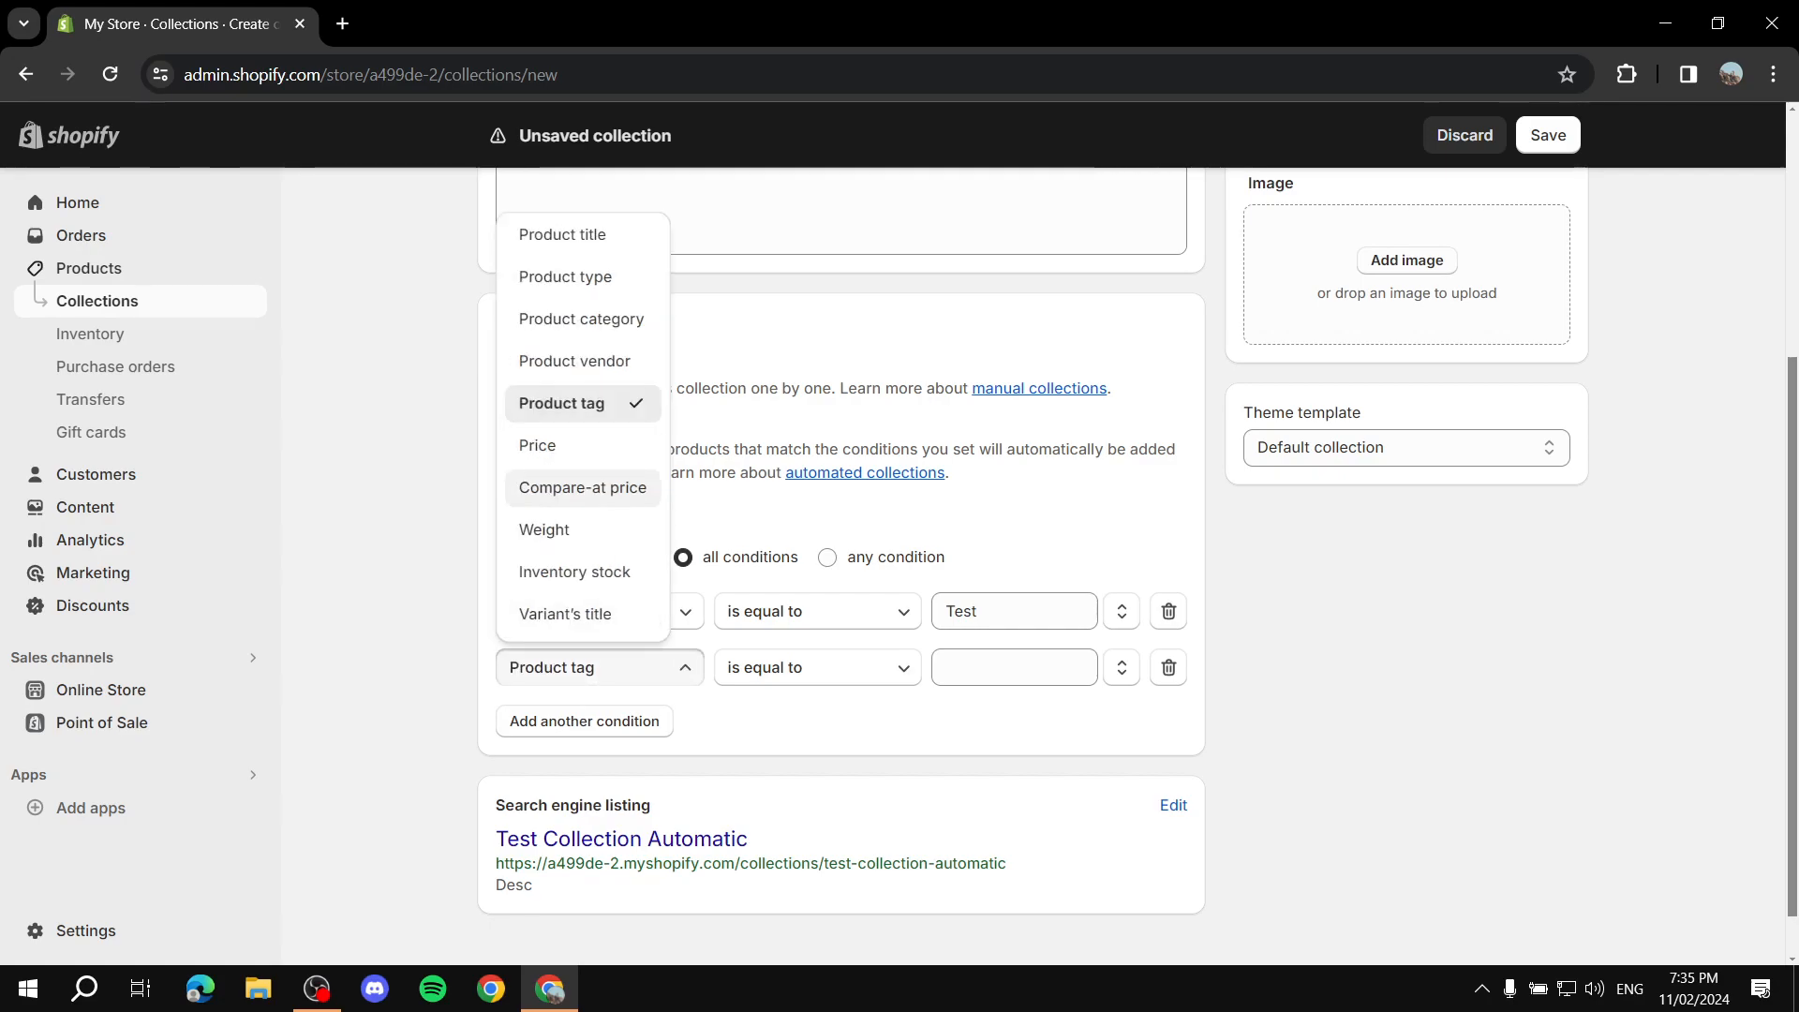
{"action": "left_click", "coordinate": [545, 529]}
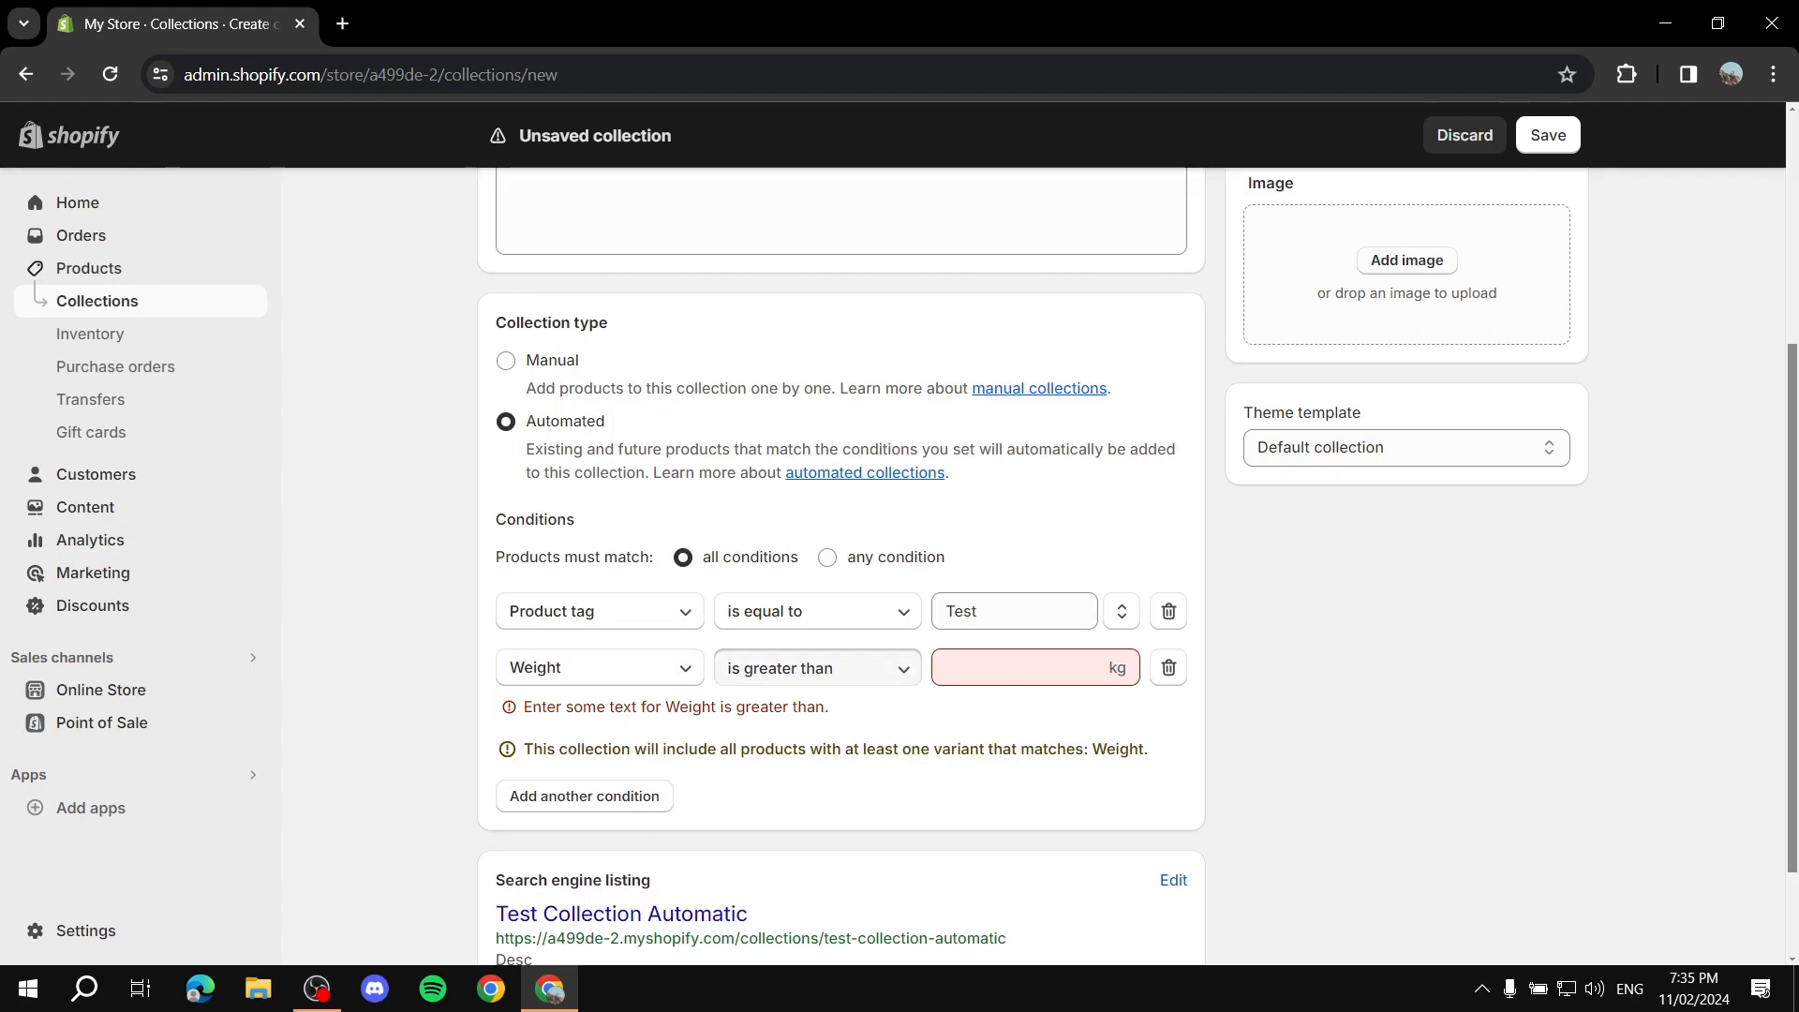
{"action": "left_click", "coordinate": [817, 667]}
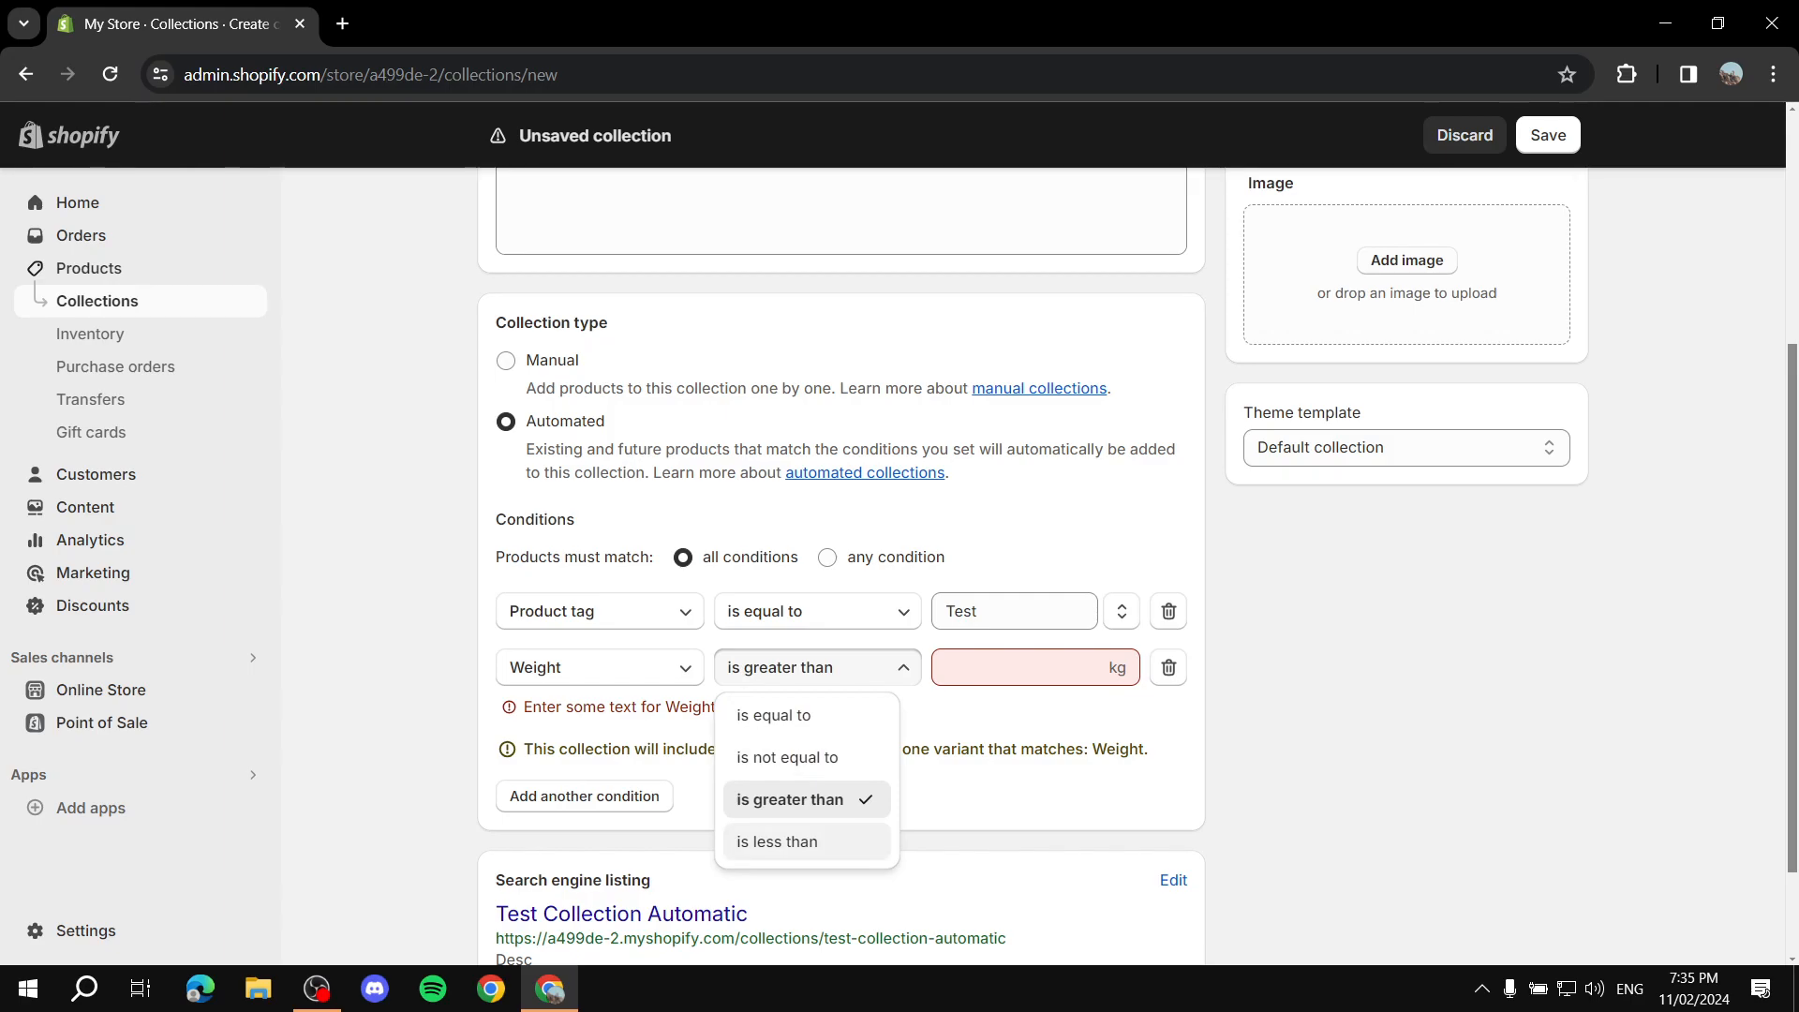
{"action": "left_click", "coordinate": [777, 842]}
{"action": "key", "text": "Tab"}
{"action": "type", "text": "1"}
{"action": "left_click", "coordinate": [900, 765]}
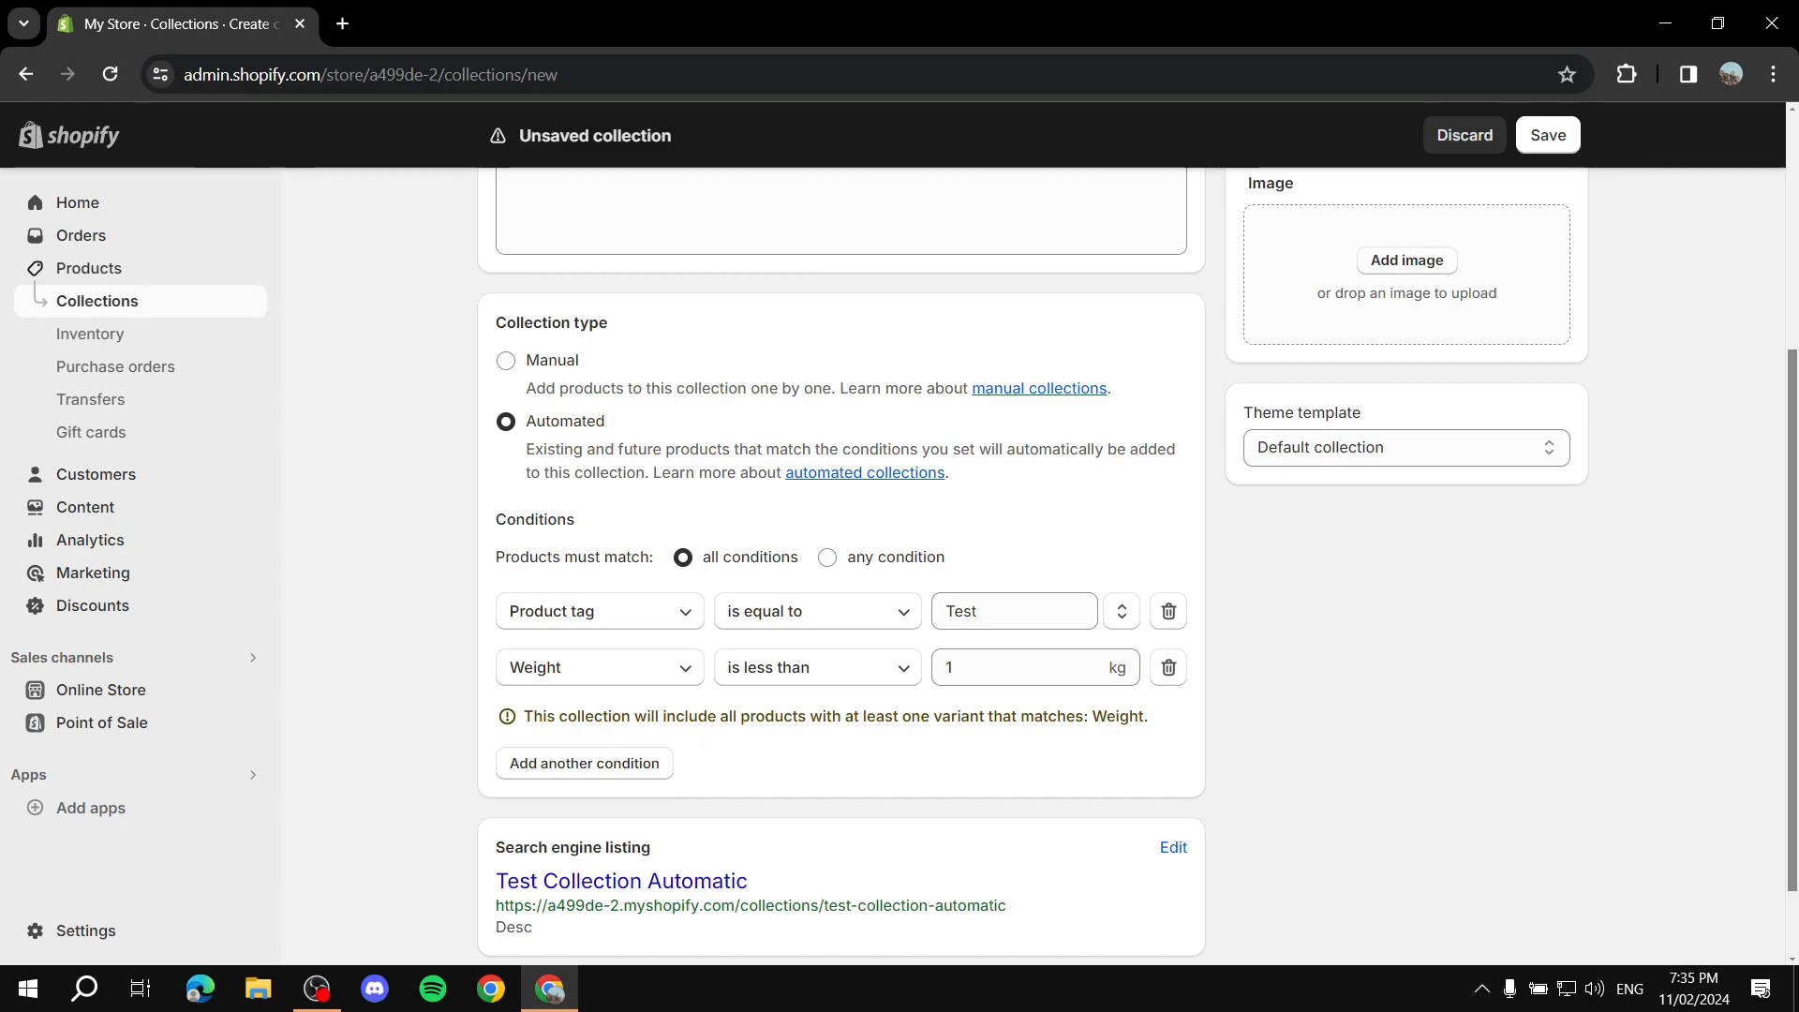
Step: Review the collection's title, description and both condition values
{"action": "scroll", "coordinate": [841, 562], "scroll_direction": "up", "scroll_amount": 4}
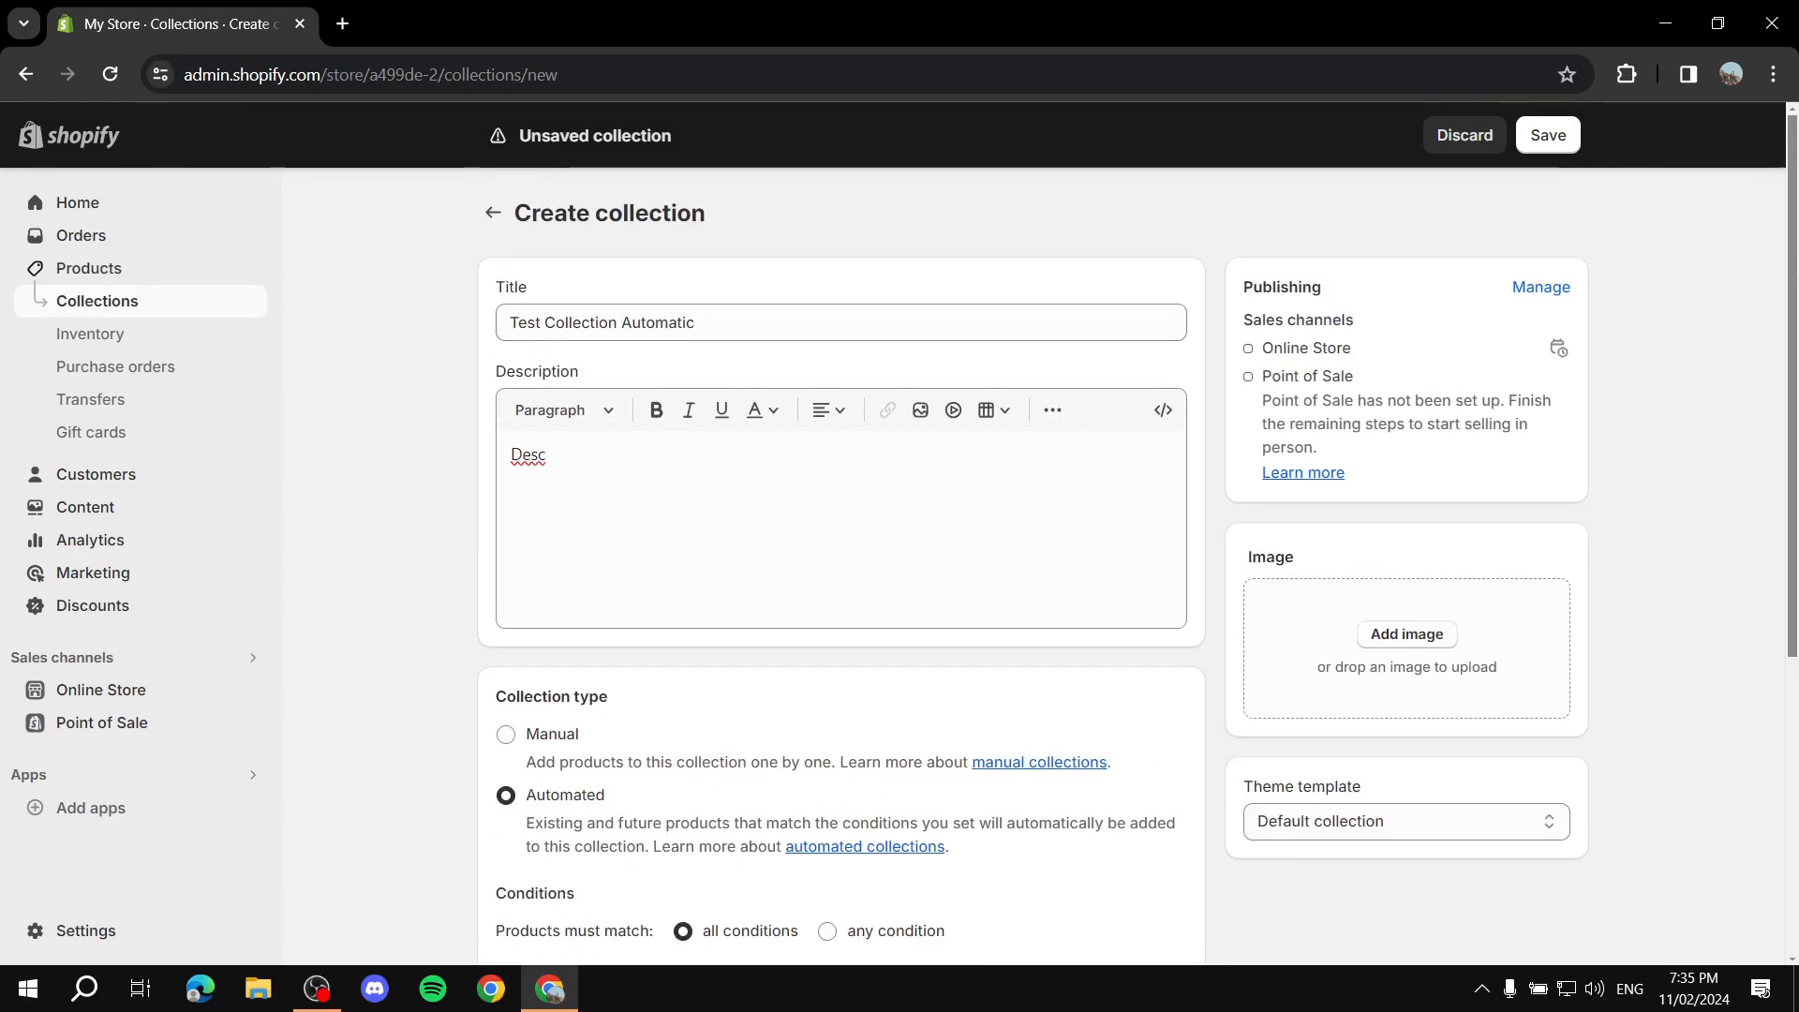
{"action": "scroll", "coordinate": [841, 562], "scroll_direction": "down", "scroll_amount": 4}
{"action": "scroll", "coordinate": [841, 562], "scroll_direction": "down", "scroll_amount": 2}
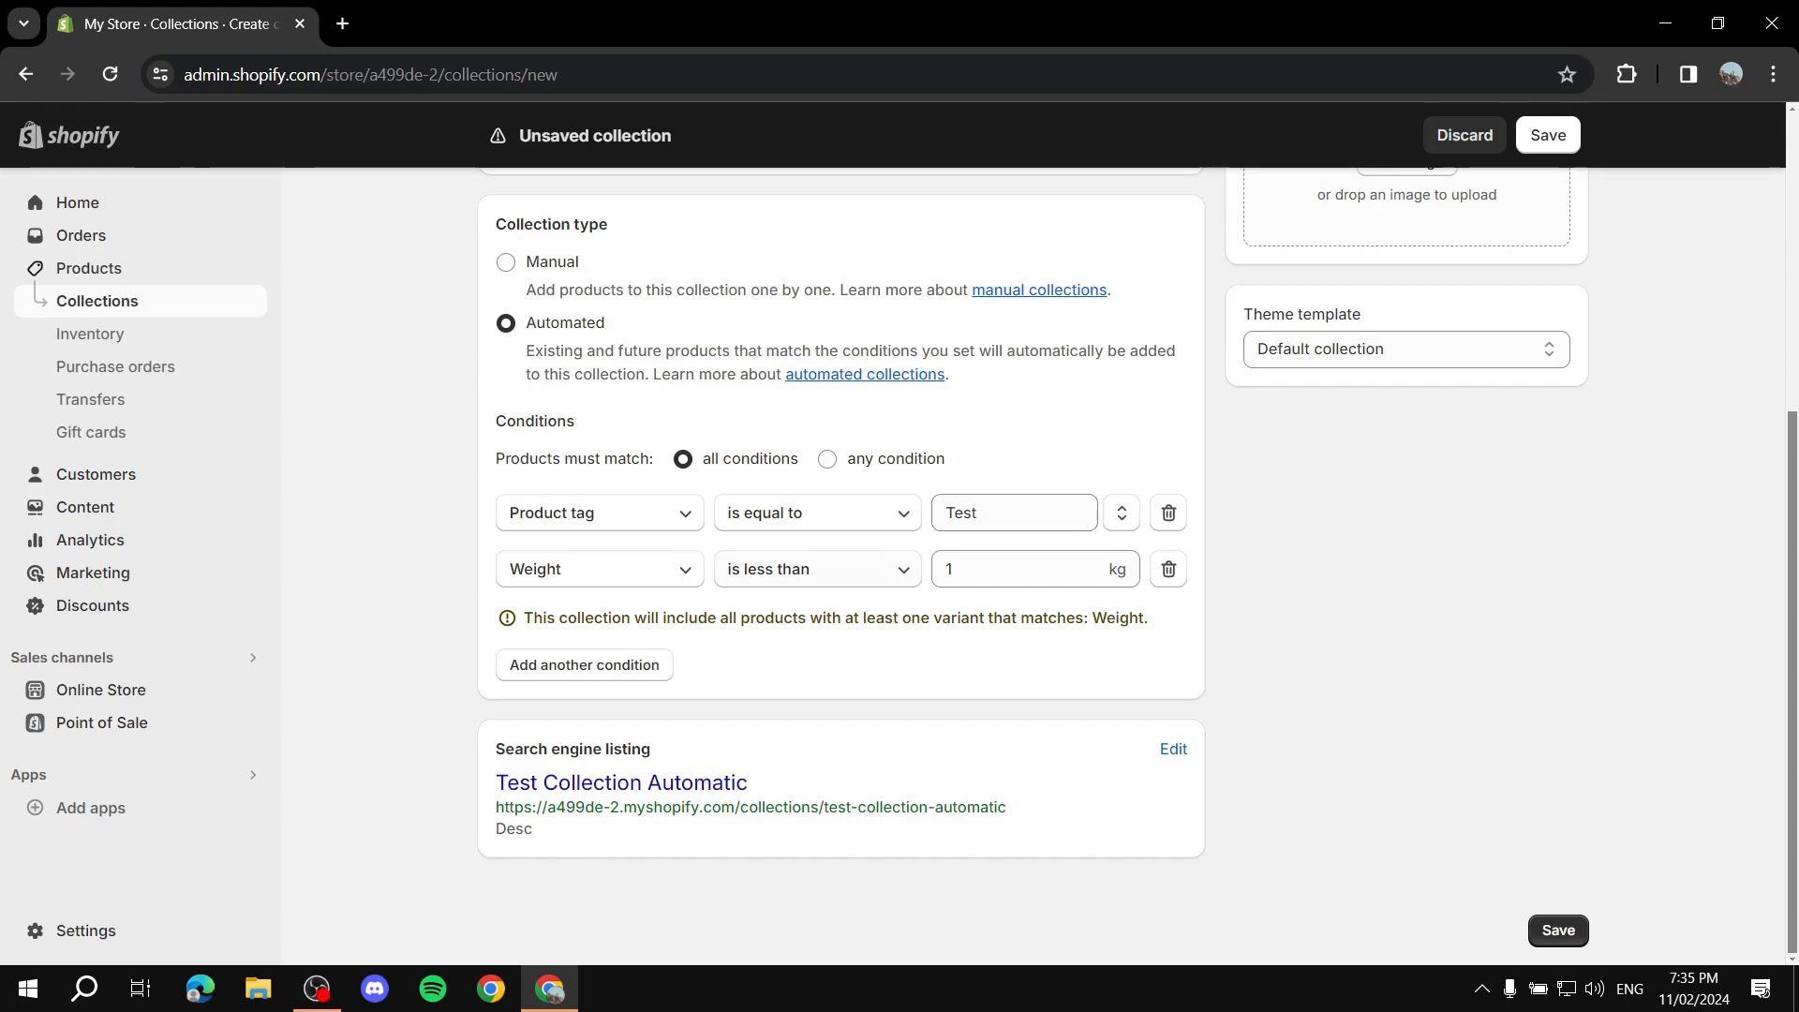
{"action": "double_click", "coordinate": [975, 569]}
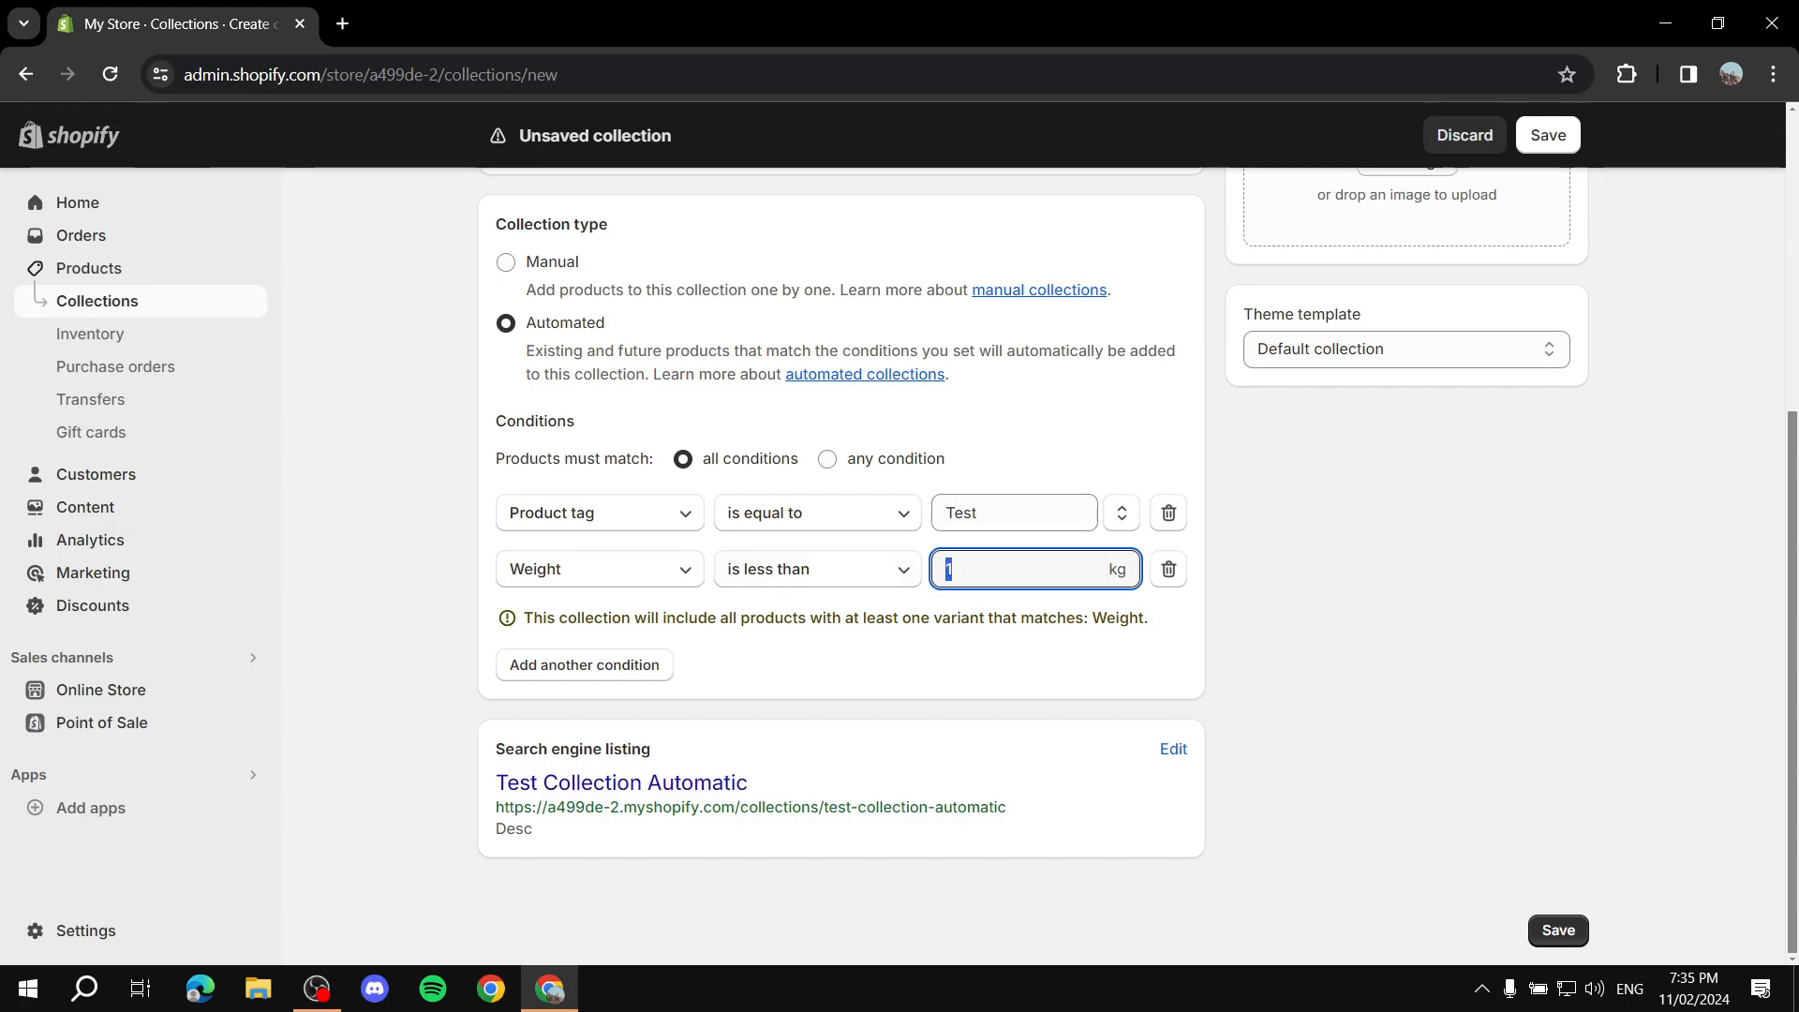
{"action": "left_click", "coordinate": [993, 512]}
{"action": "left_click_drag", "start_coordinate": [994, 513], "coordinate": [911, 513]}
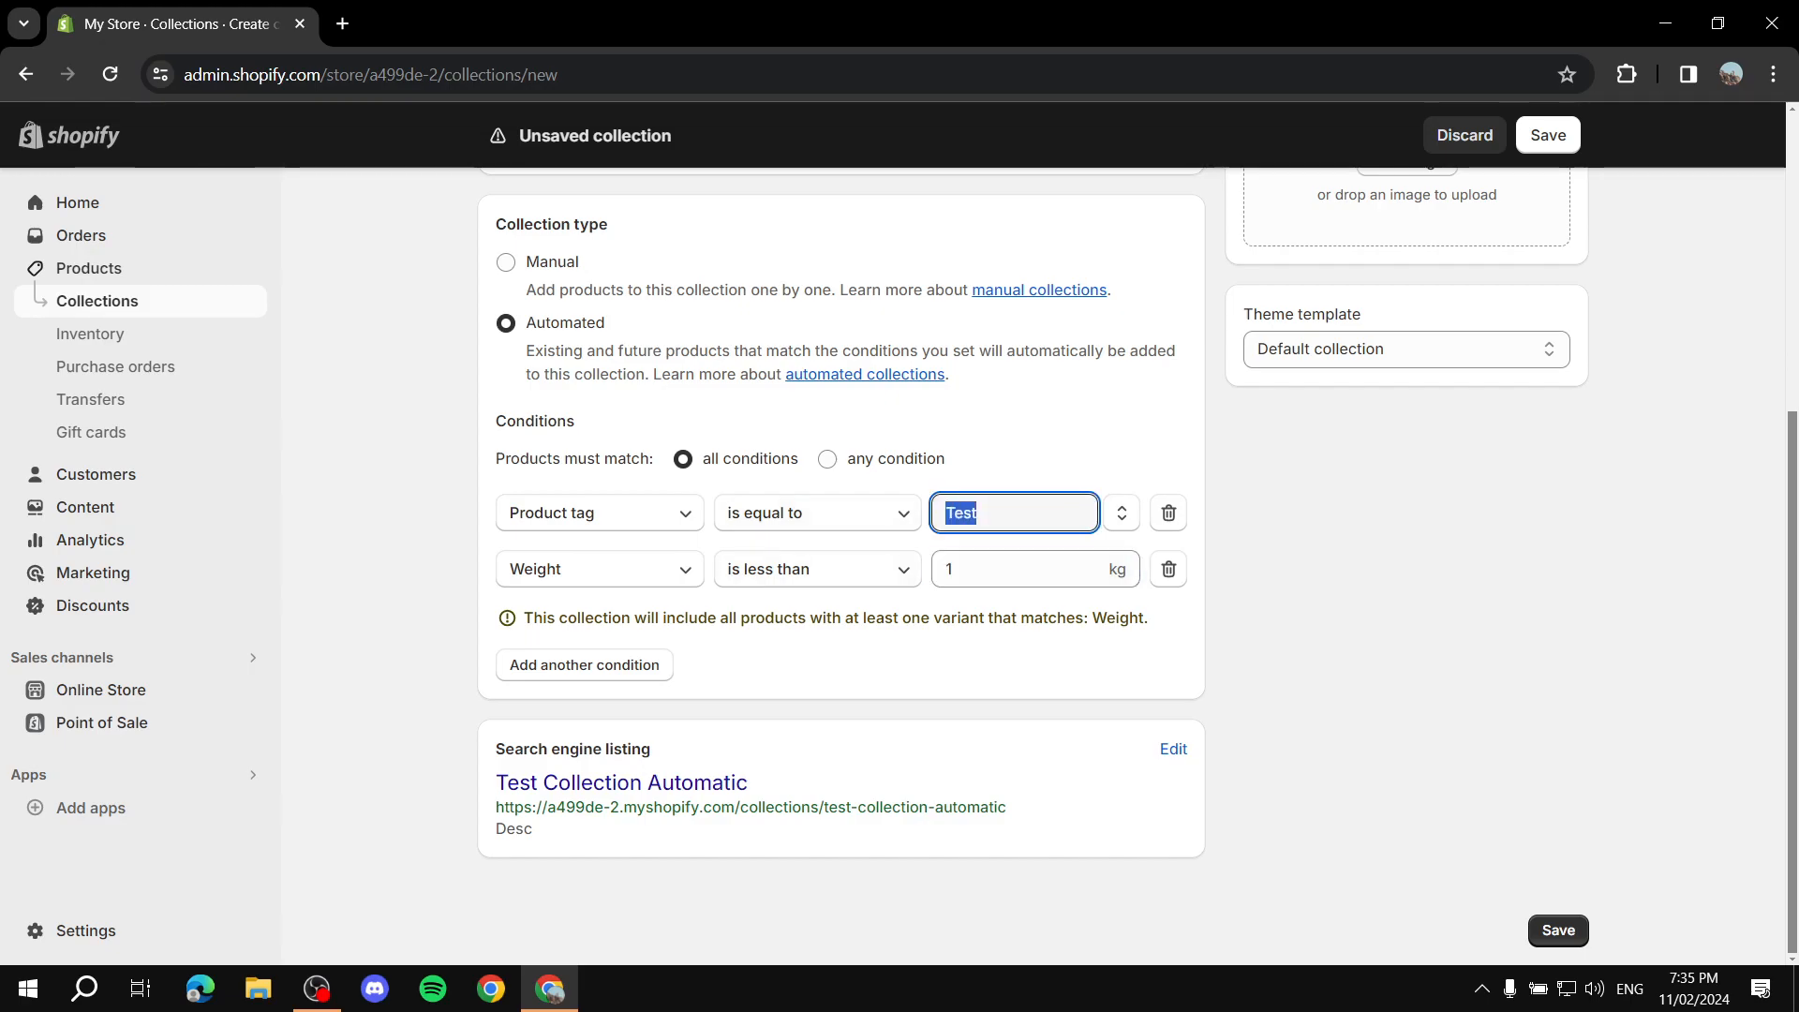
{"action": "left_click", "coordinate": [984, 569]}
{"action": "left_click_drag", "start_coordinate": [984, 569], "coordinate": [940, 569]}
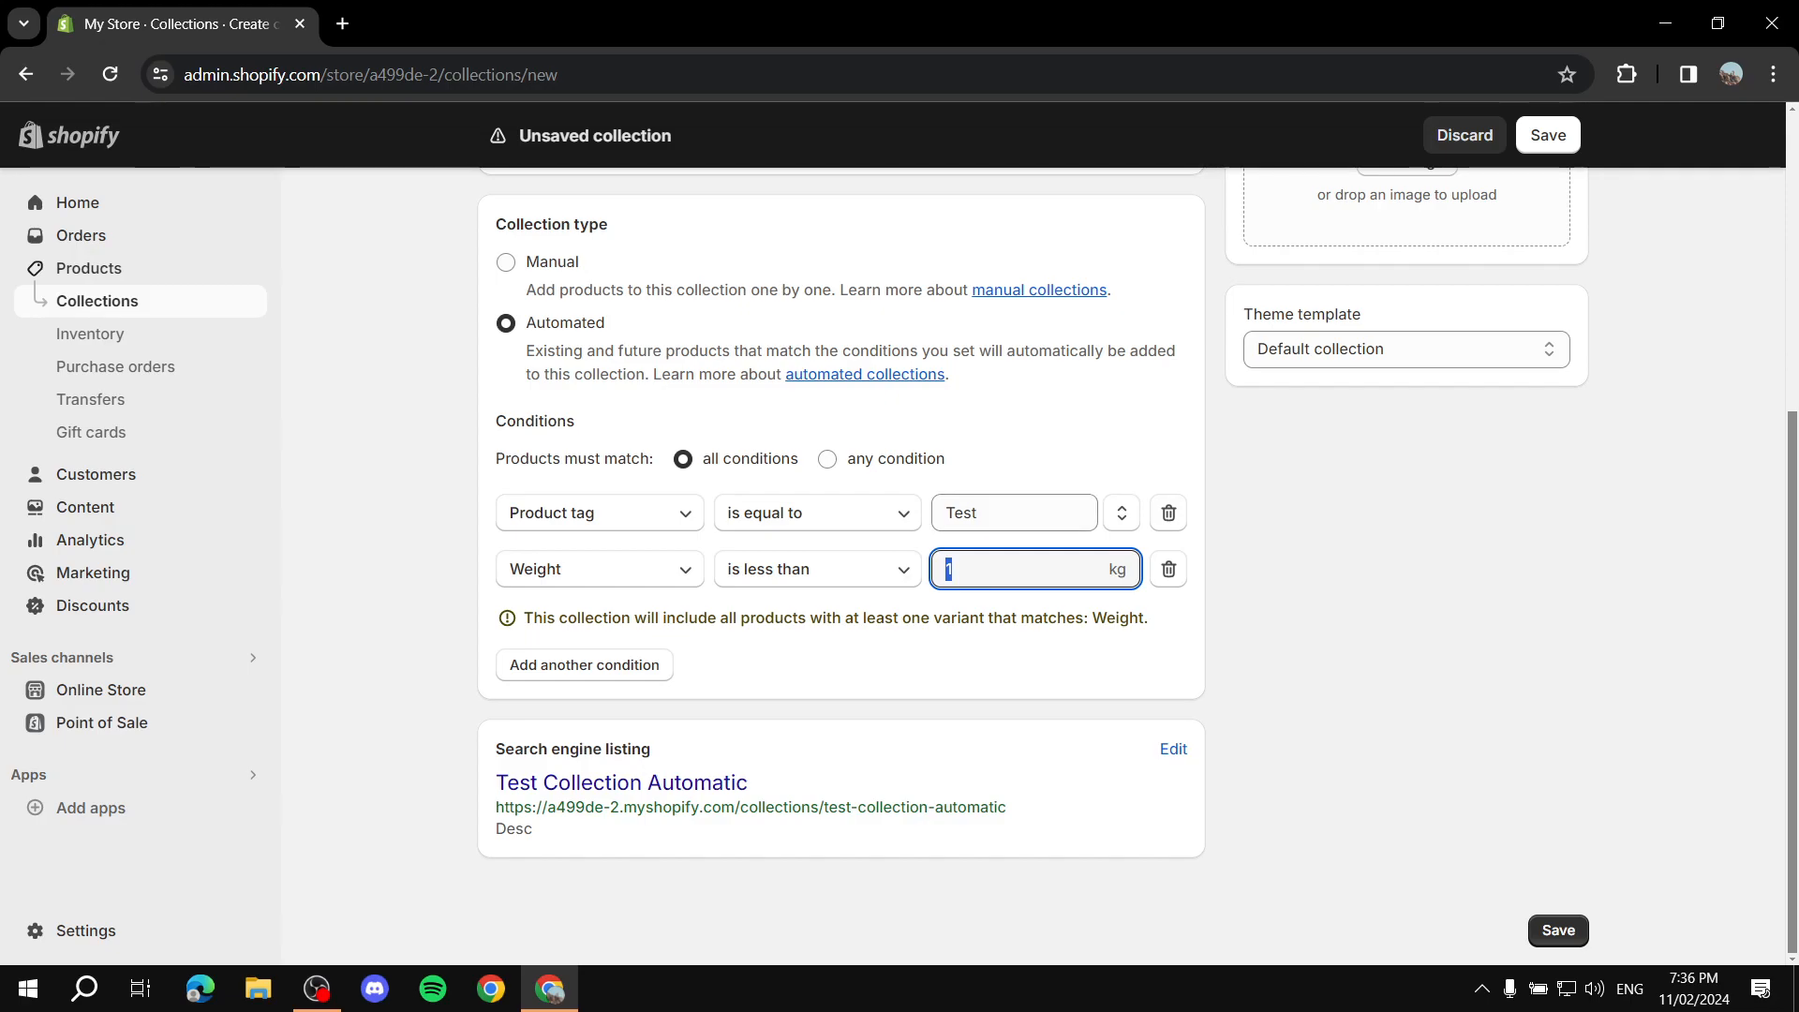
Step: Save the automated collection
{"action": "scroll", "coordinate": [841, 563], "scroll_direction": "up", "scroll_amount": 5}
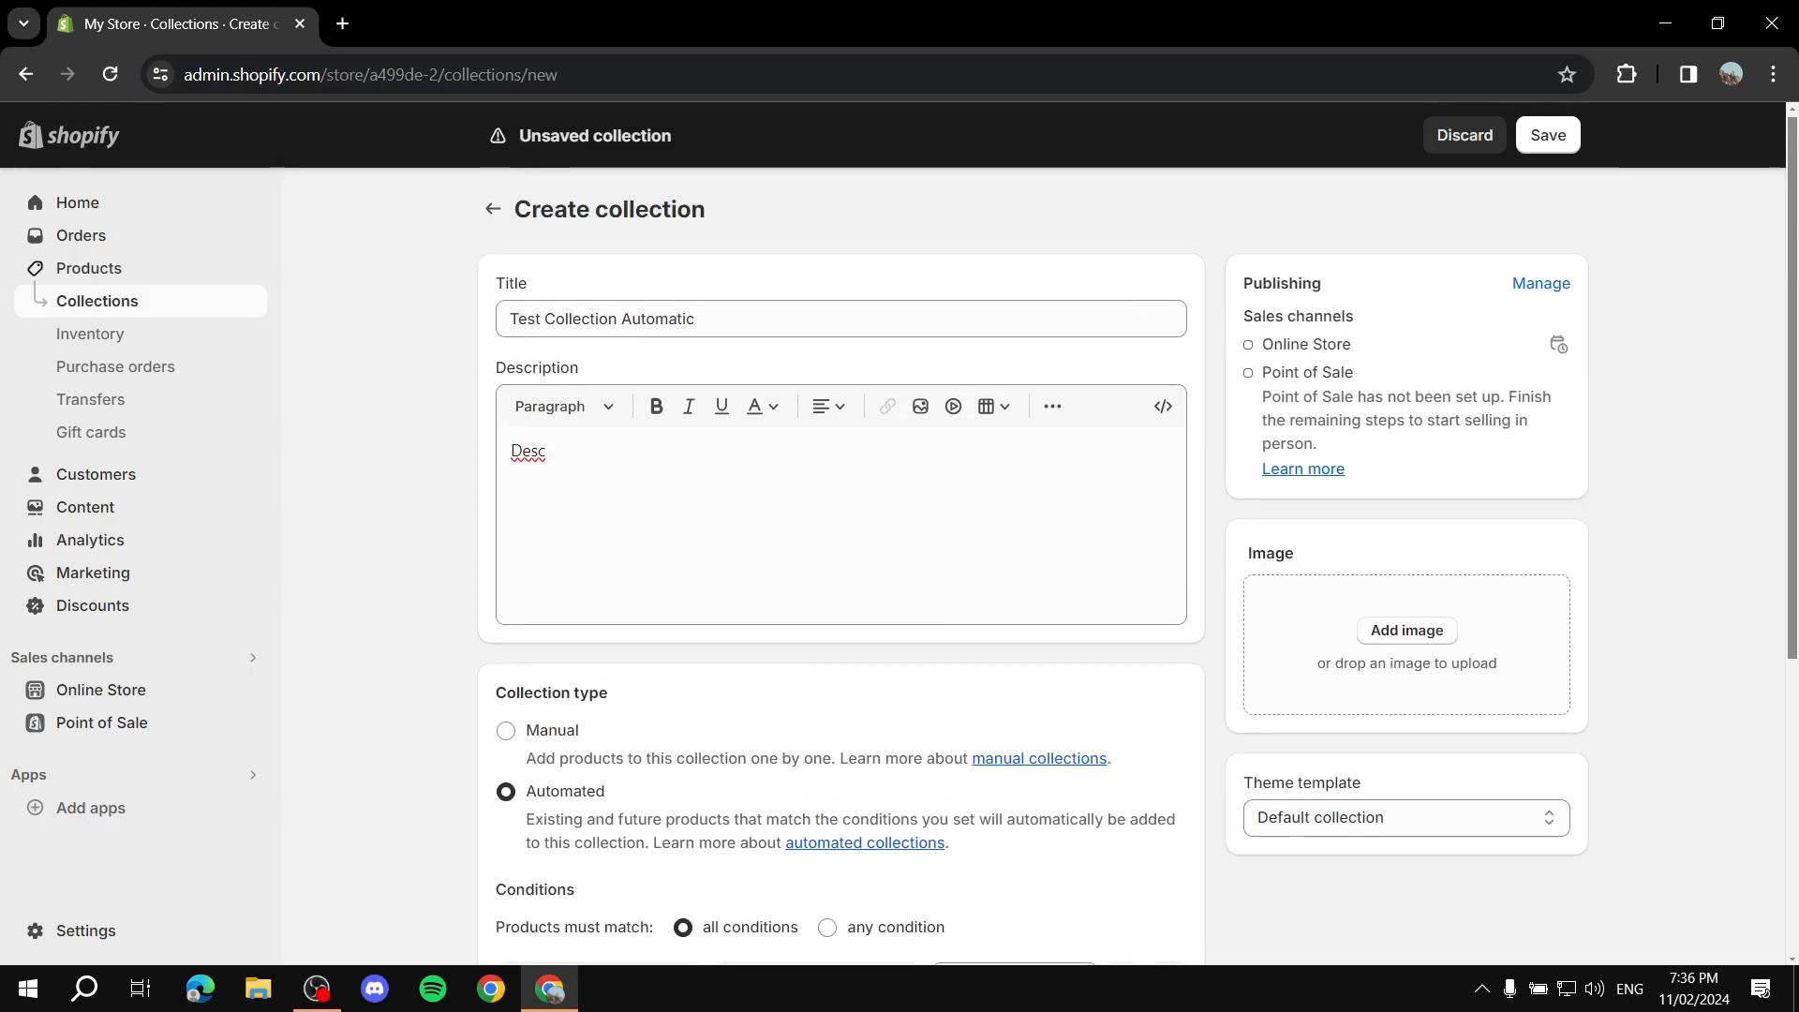
{"action": "scroll", "coordinate": [841, 562], "scroll_direction": "up", "scroll_amount": 1}
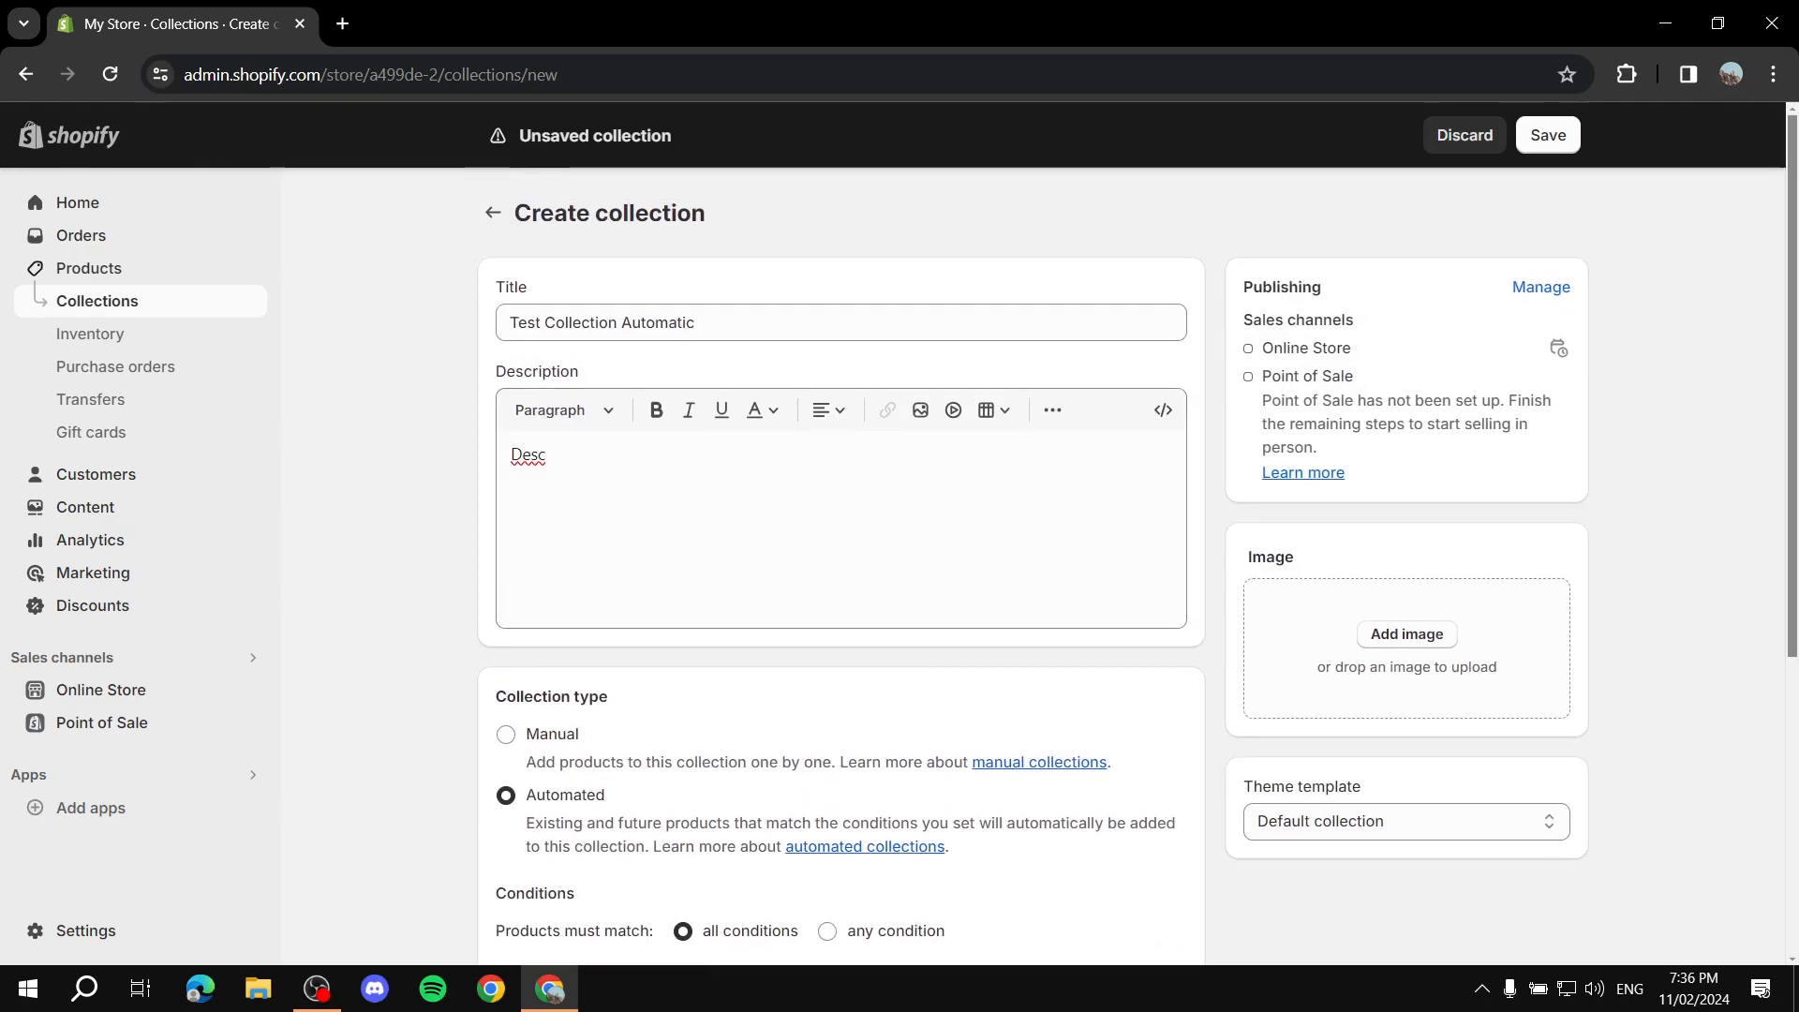
{"action": "left_click", "coordinate": [1548, 136]}
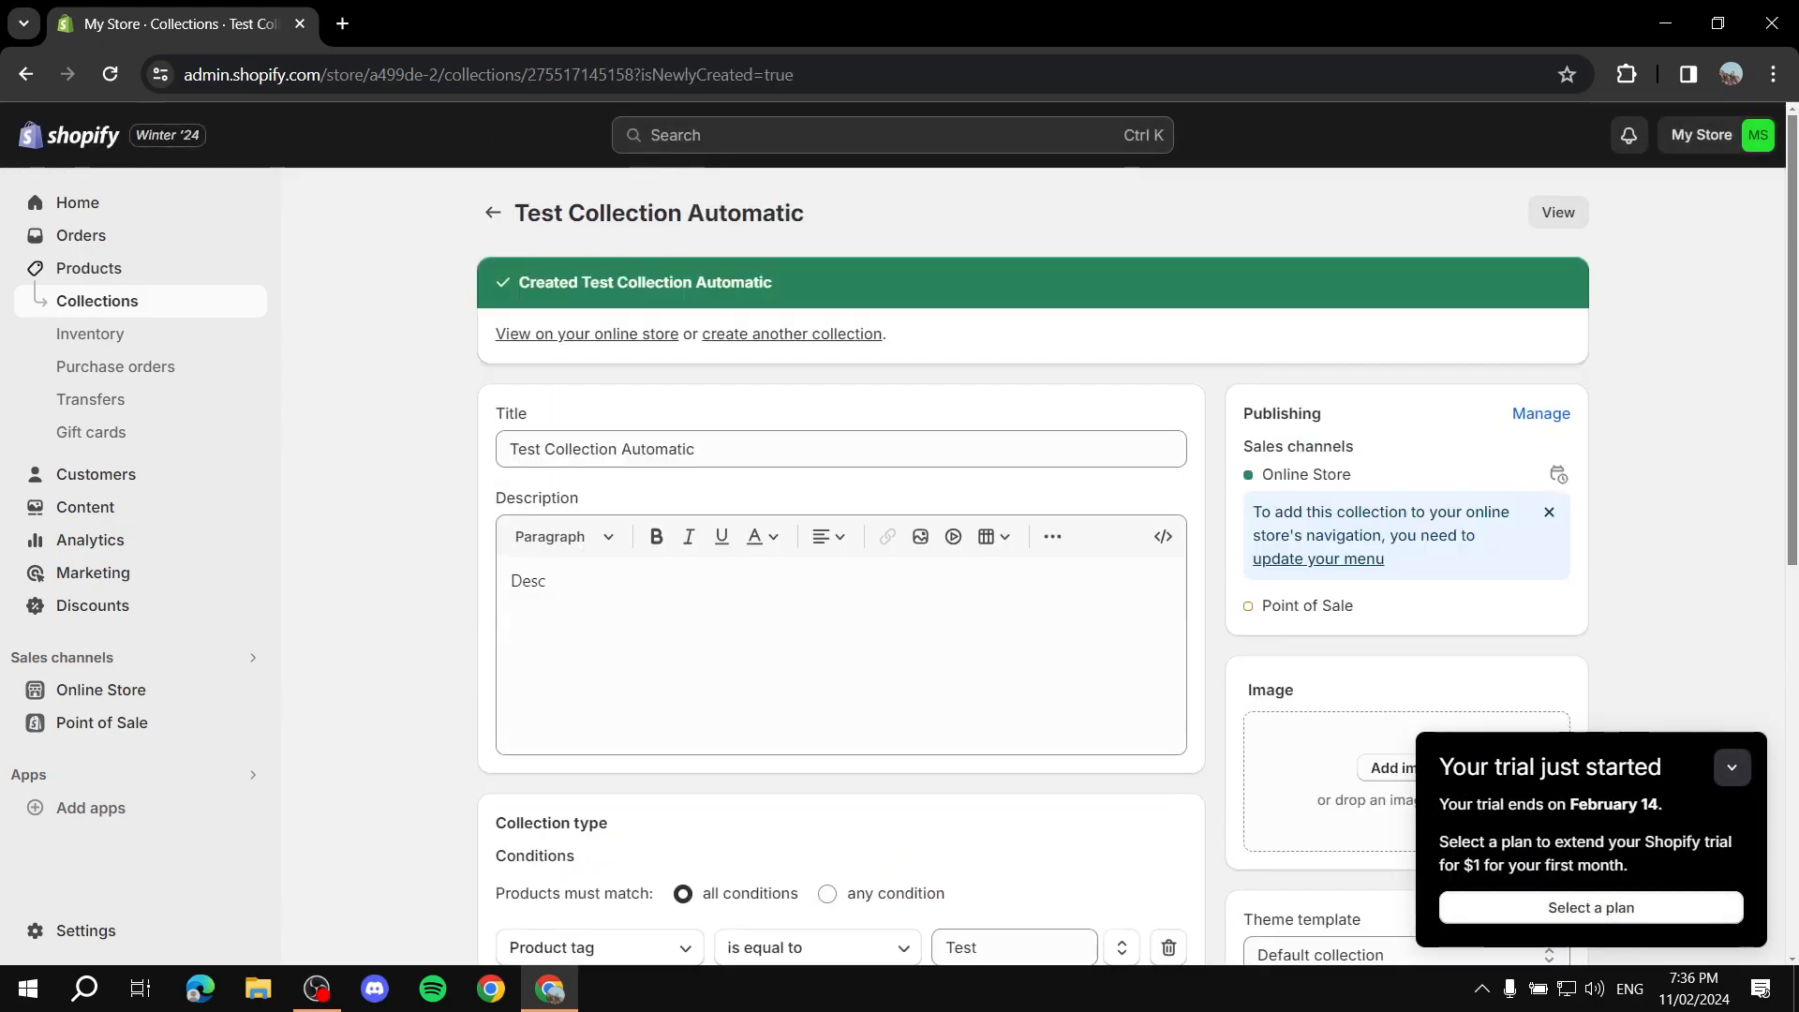
Step: Create a new product titled "Purple"
{"action": "left_click", "coordinate": [492, 213]}
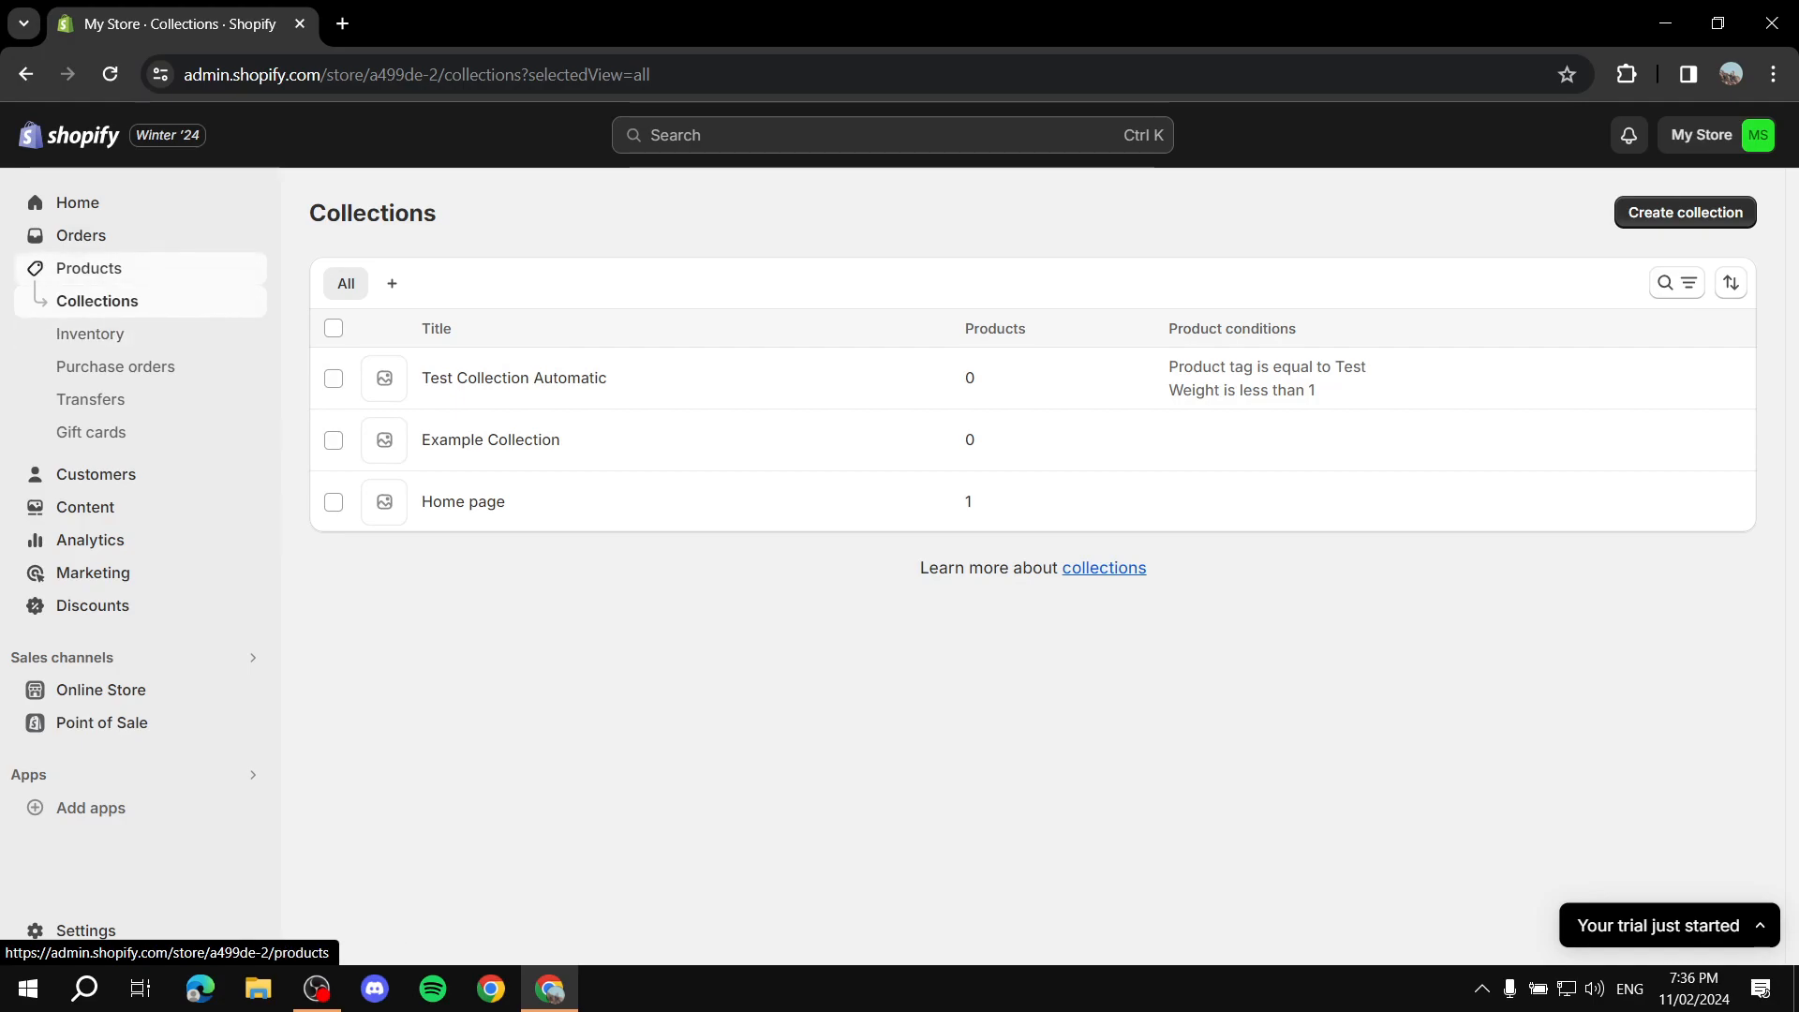
{"action": "left_click", "coordinate": [89, 269]}
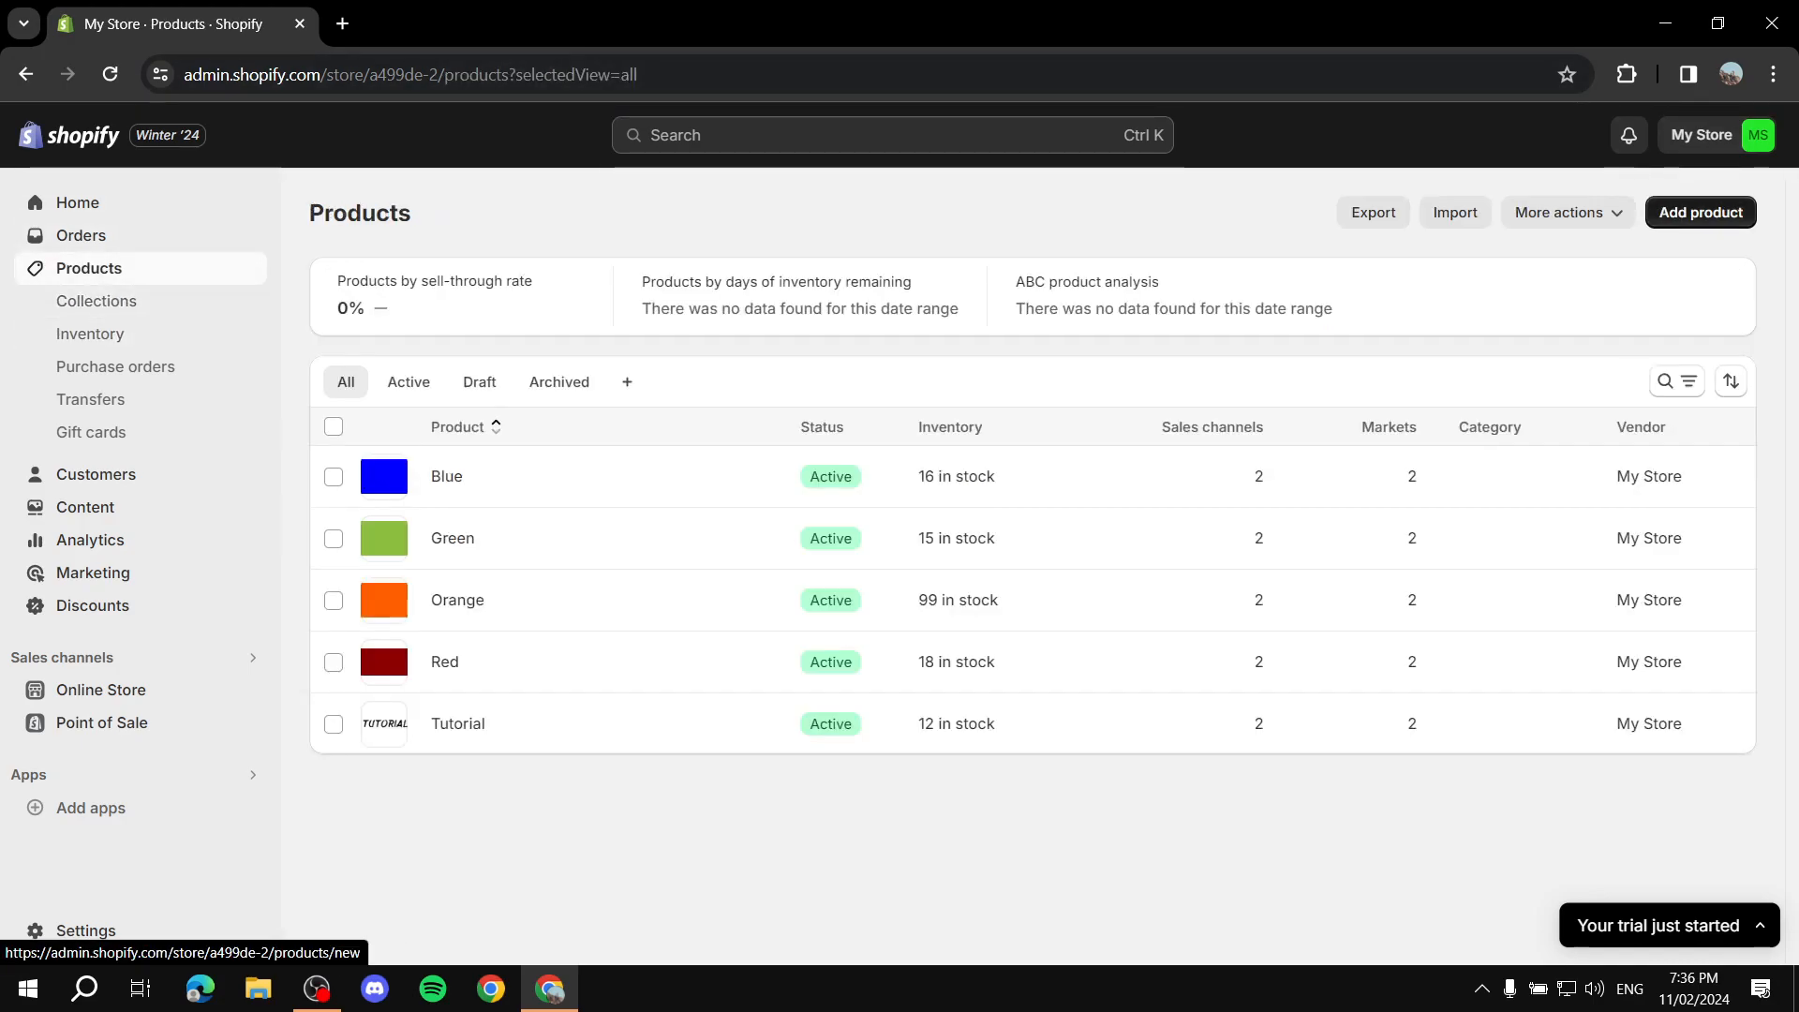
{"action": "left_click", "coordinate": [1701, 212]}
{"action": "left_click", "coordinate": [841, 323]}
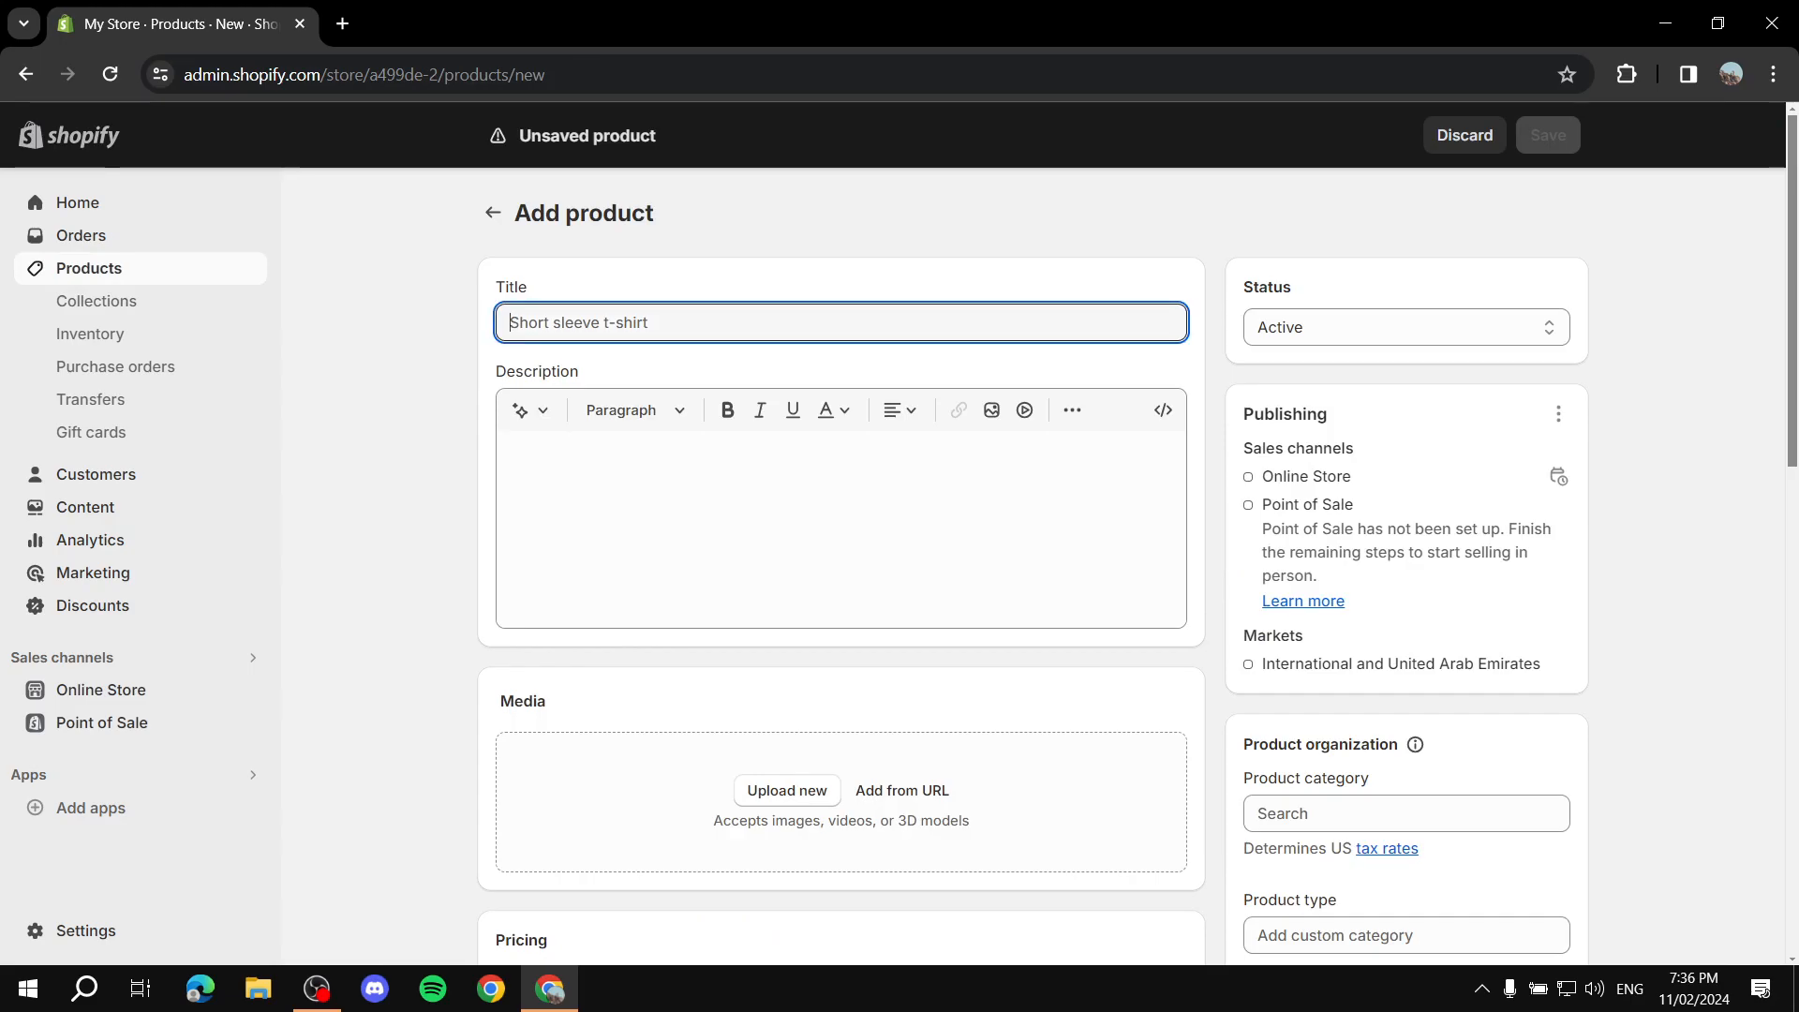
{"action": "type", "text": "Purple"}
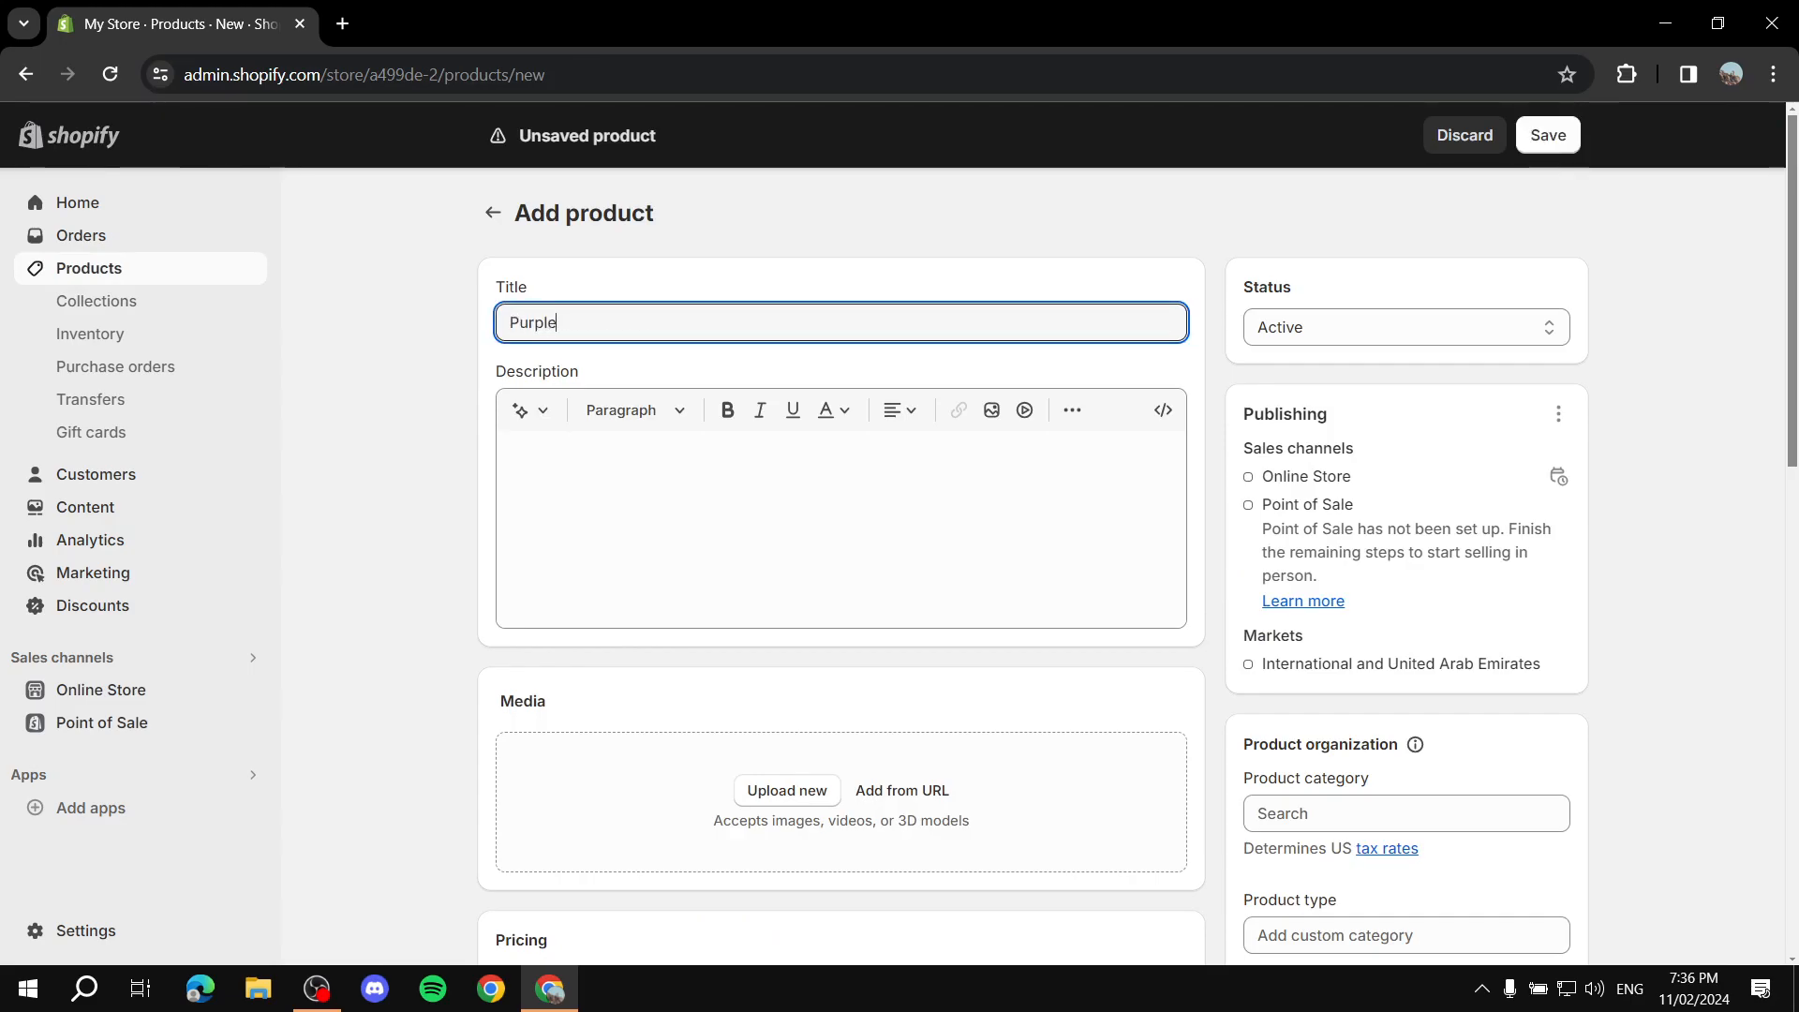
Step: Set the product's price to 20.00 AED
{"action": "scroll", "coordinate": [841, 566], "scroll_direction": "down", "scroll_amount": 4}
{"action": "scroll", "coordinate": [842, 566], "scroll_direction": "up", "scroll_amount": 4}
{"action": "scroll", "coordinate": [842, 567], "scroll_direction": "down", "scroll_amount": 7}
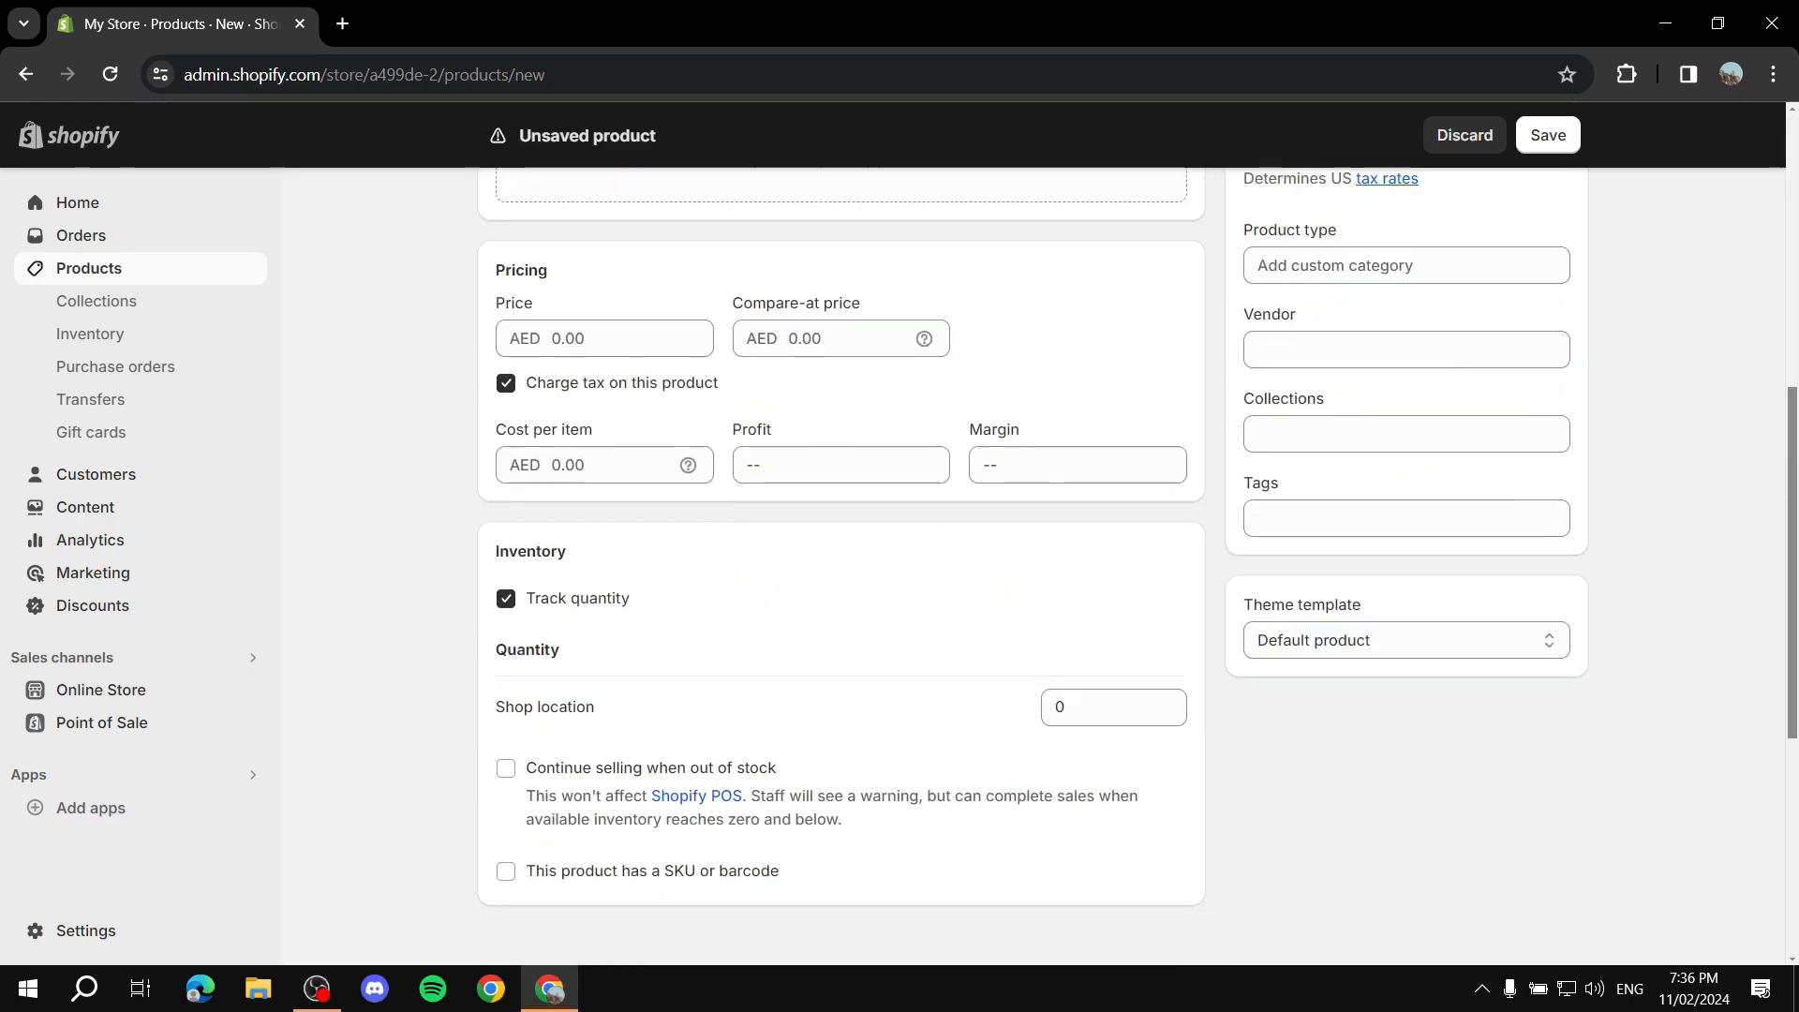
{"action": "scroll", "coordinate": [553, 305], "scroll_direction": "down", "scroll_amount": 1}
{"action": "left_click", "coordinate": [553, 305]}
{"action": "type", "text": "20"}
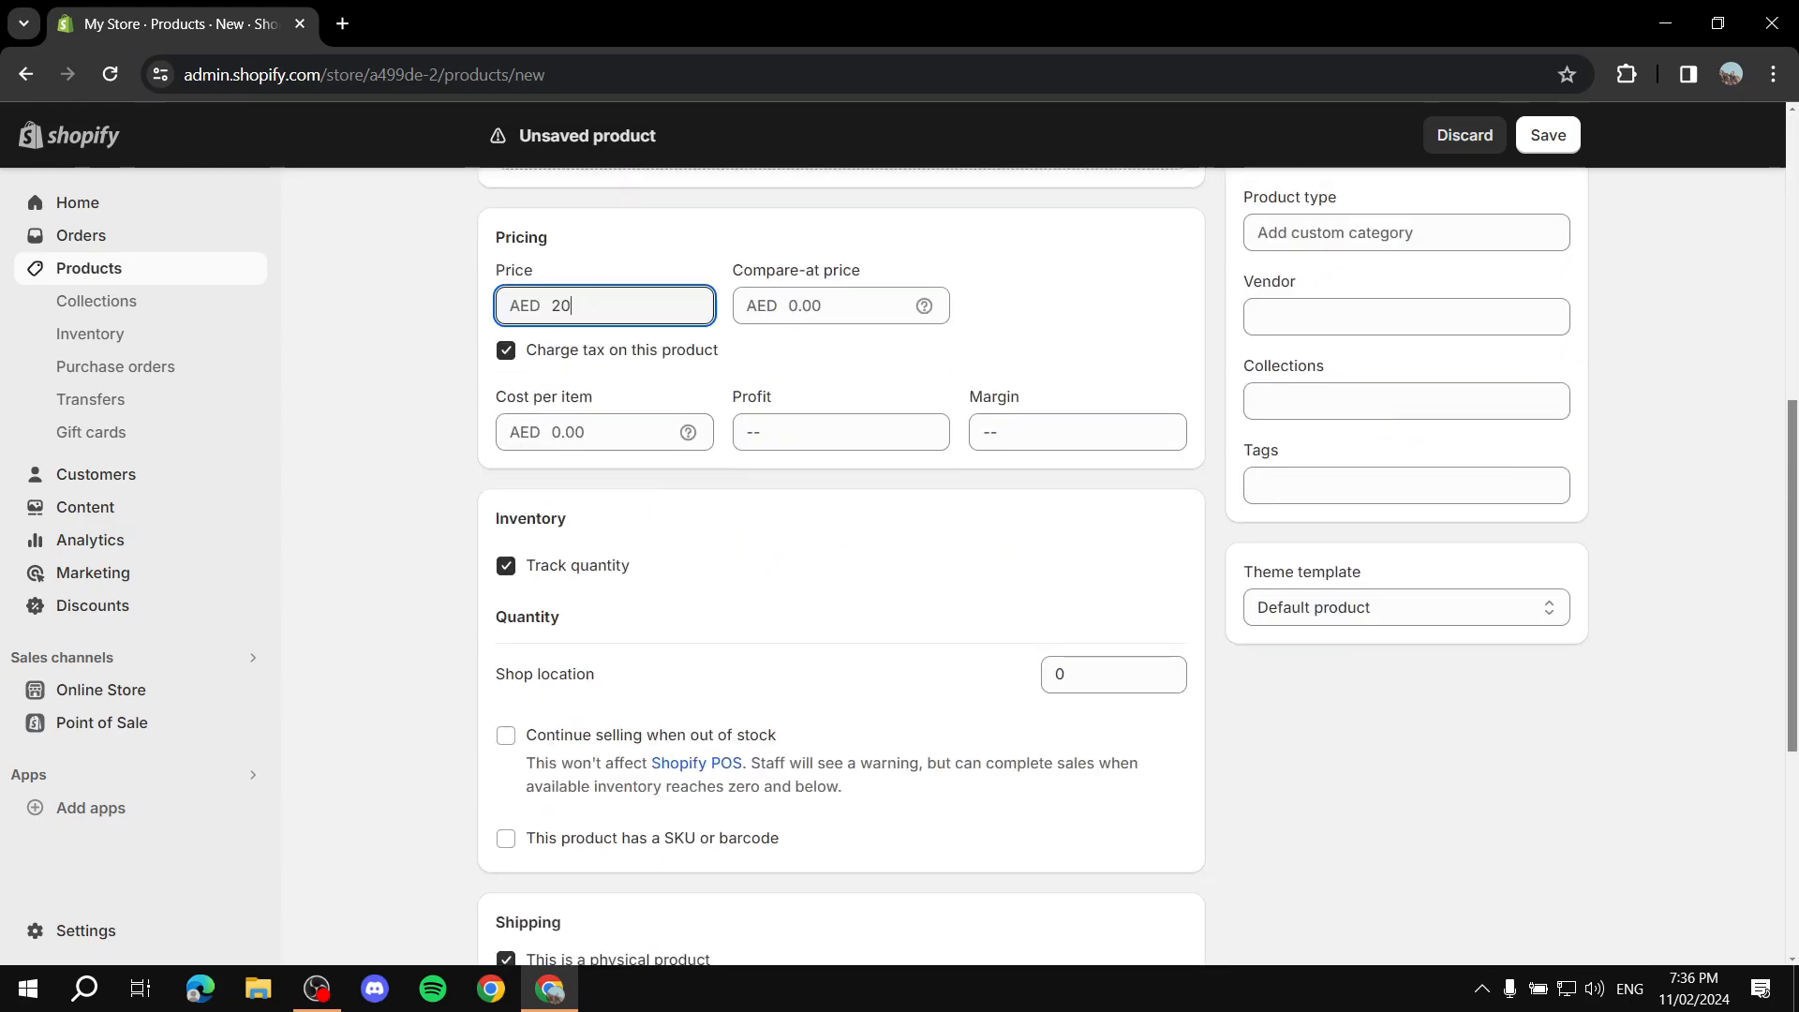
Step: Set the product's shop location quantity to 11, staying on the page
{"action": "scroll", "coordinate": [842, 566], "scroll_direction": "down", "scroll_amount": 4}
{"action": "scroll", "coordinate": [1113, 440], "scroll_direction": "up", "scroll_amount": 1}
{"action": "left_click", "coordinate": [1114, 439]}
{"action": "type", "text": "11"}
{"action": "left_click", "coordinate": [94, 474]}
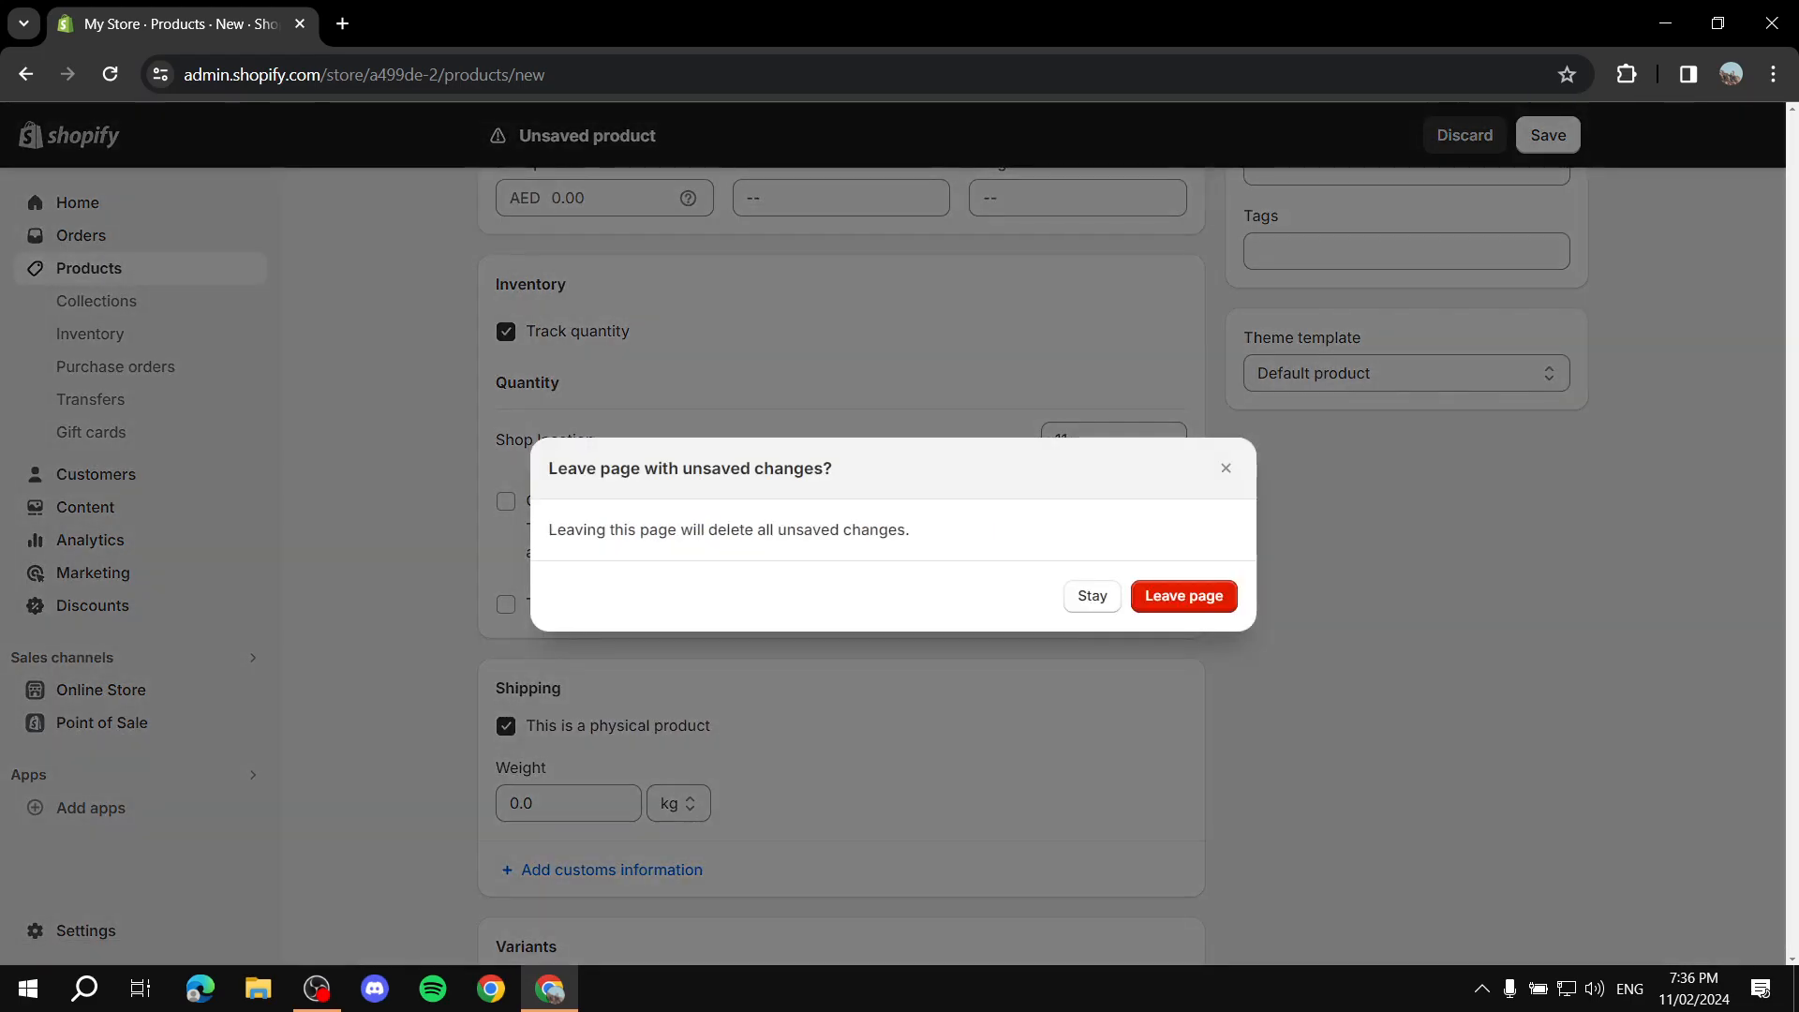
{"action": "left_click", "coordinate": [1091, 596]}
Step: Set the product's shipping weight to 0.5 kg
{"action": "scroll", "coordinate": [1092, 596], "scroll_direction": "down", "scroll_amount": 3}
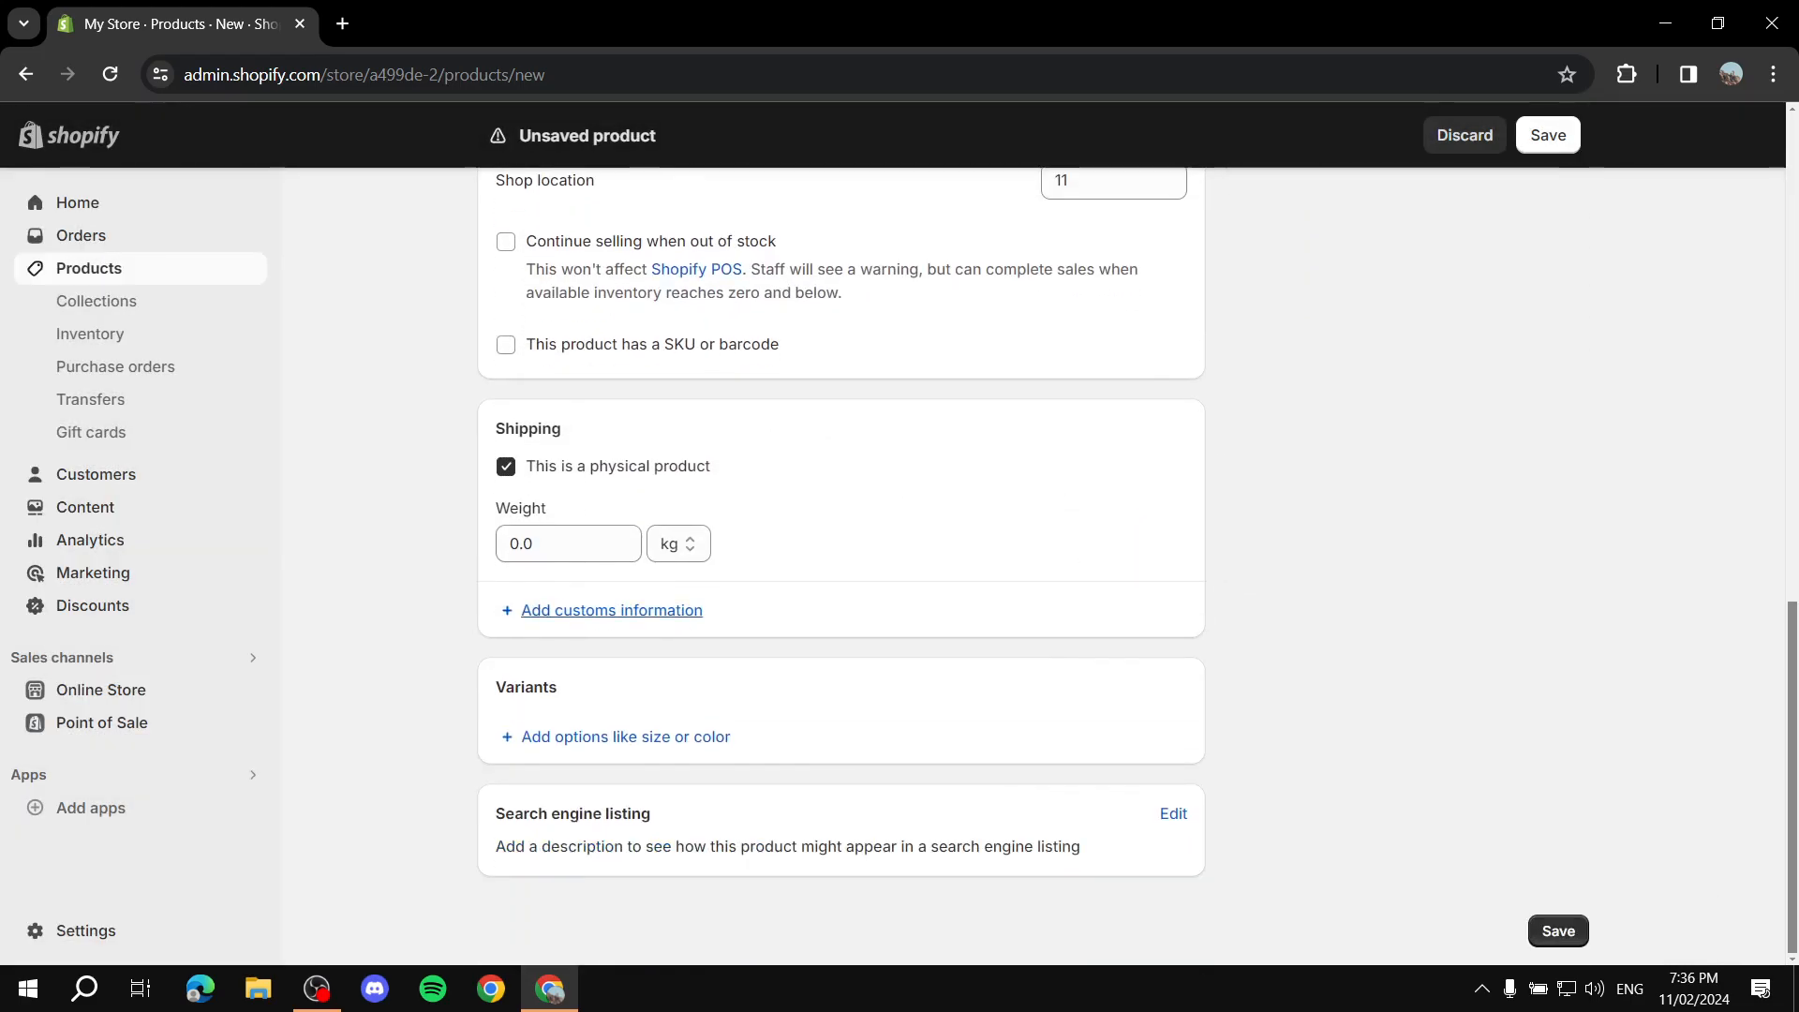
{"action": "left_click", "coordinate": [569, 543]}
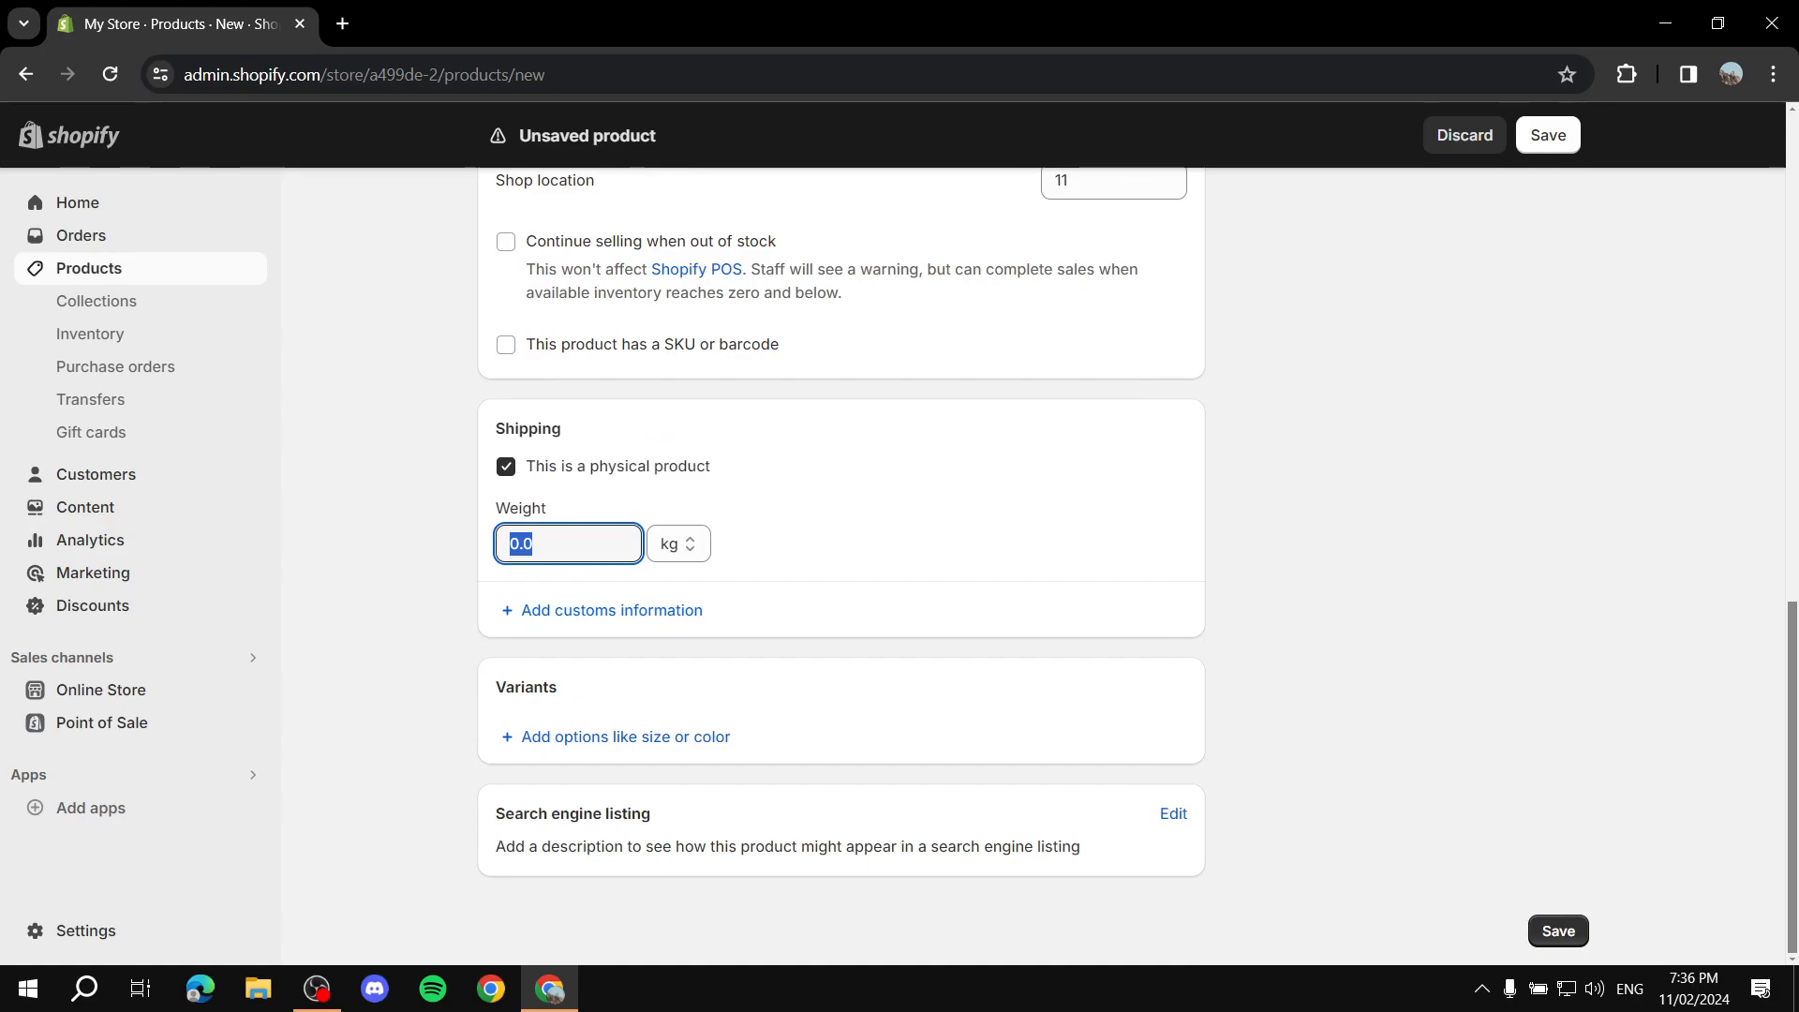
{"action": "type", "text": "2"}
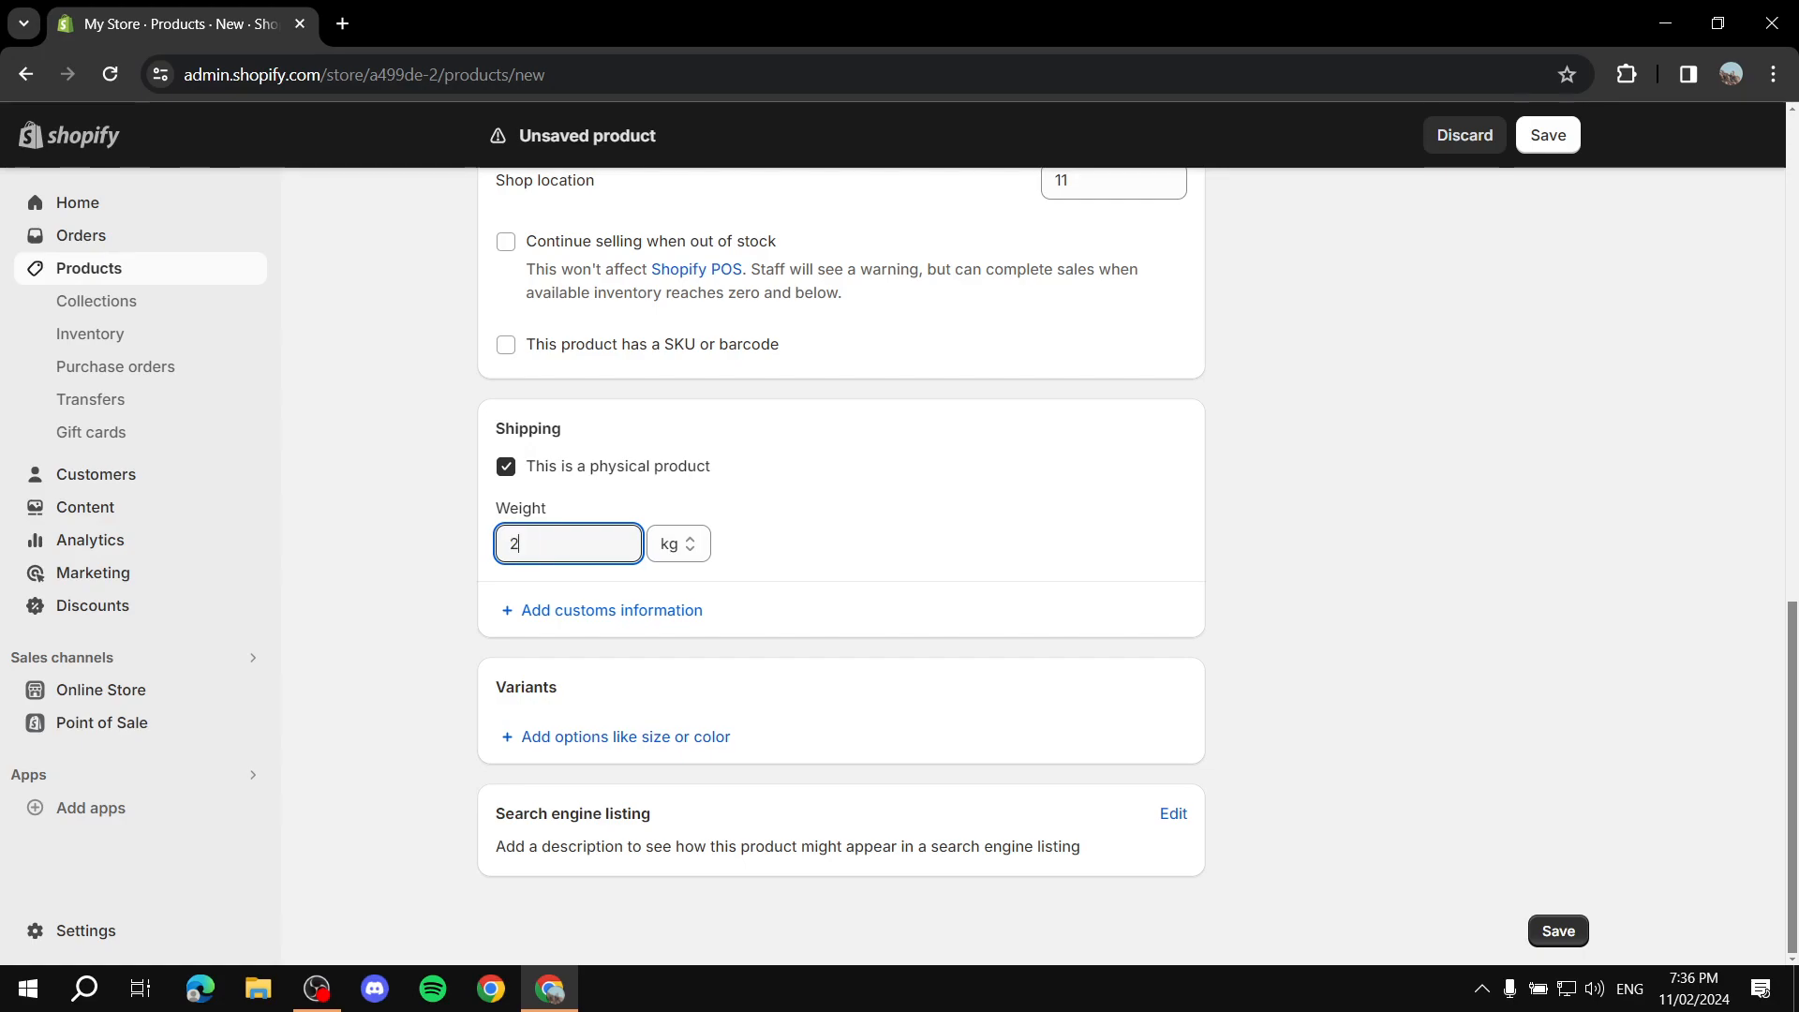
{"action": "key", "text": "BackSpace"}
{"action": "type", "text": "1.1"}
{"action": "key", "text": "BackSpace"}
{"action": "key", "text": "ctrl+a"}
{"action": "key", "text": "BackSpace"}
{"action": "type", "text": ".5"}
{"action": "left_click", "coordinate": [871, 525]}
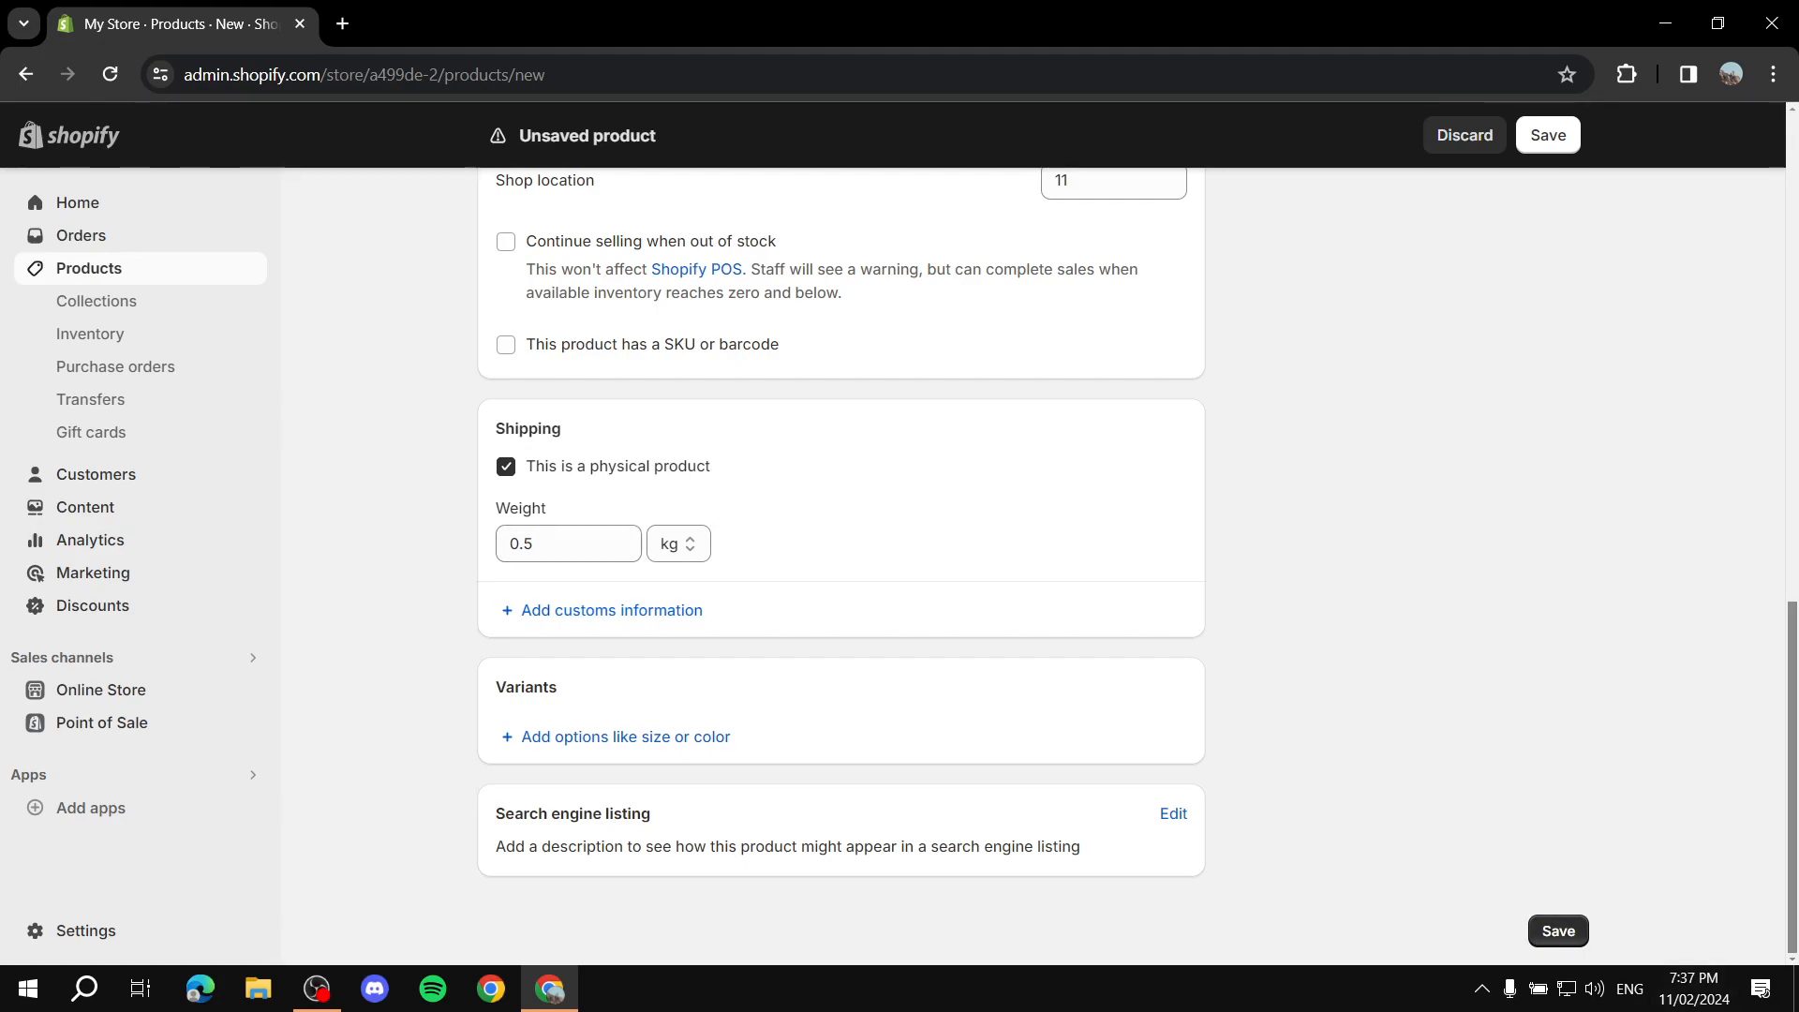
Step: Add the tag "Test" to the product
{"action": "scroll", "coordinate": [899, 566], "scroll_direction": "up", "scroll_amount": 5}
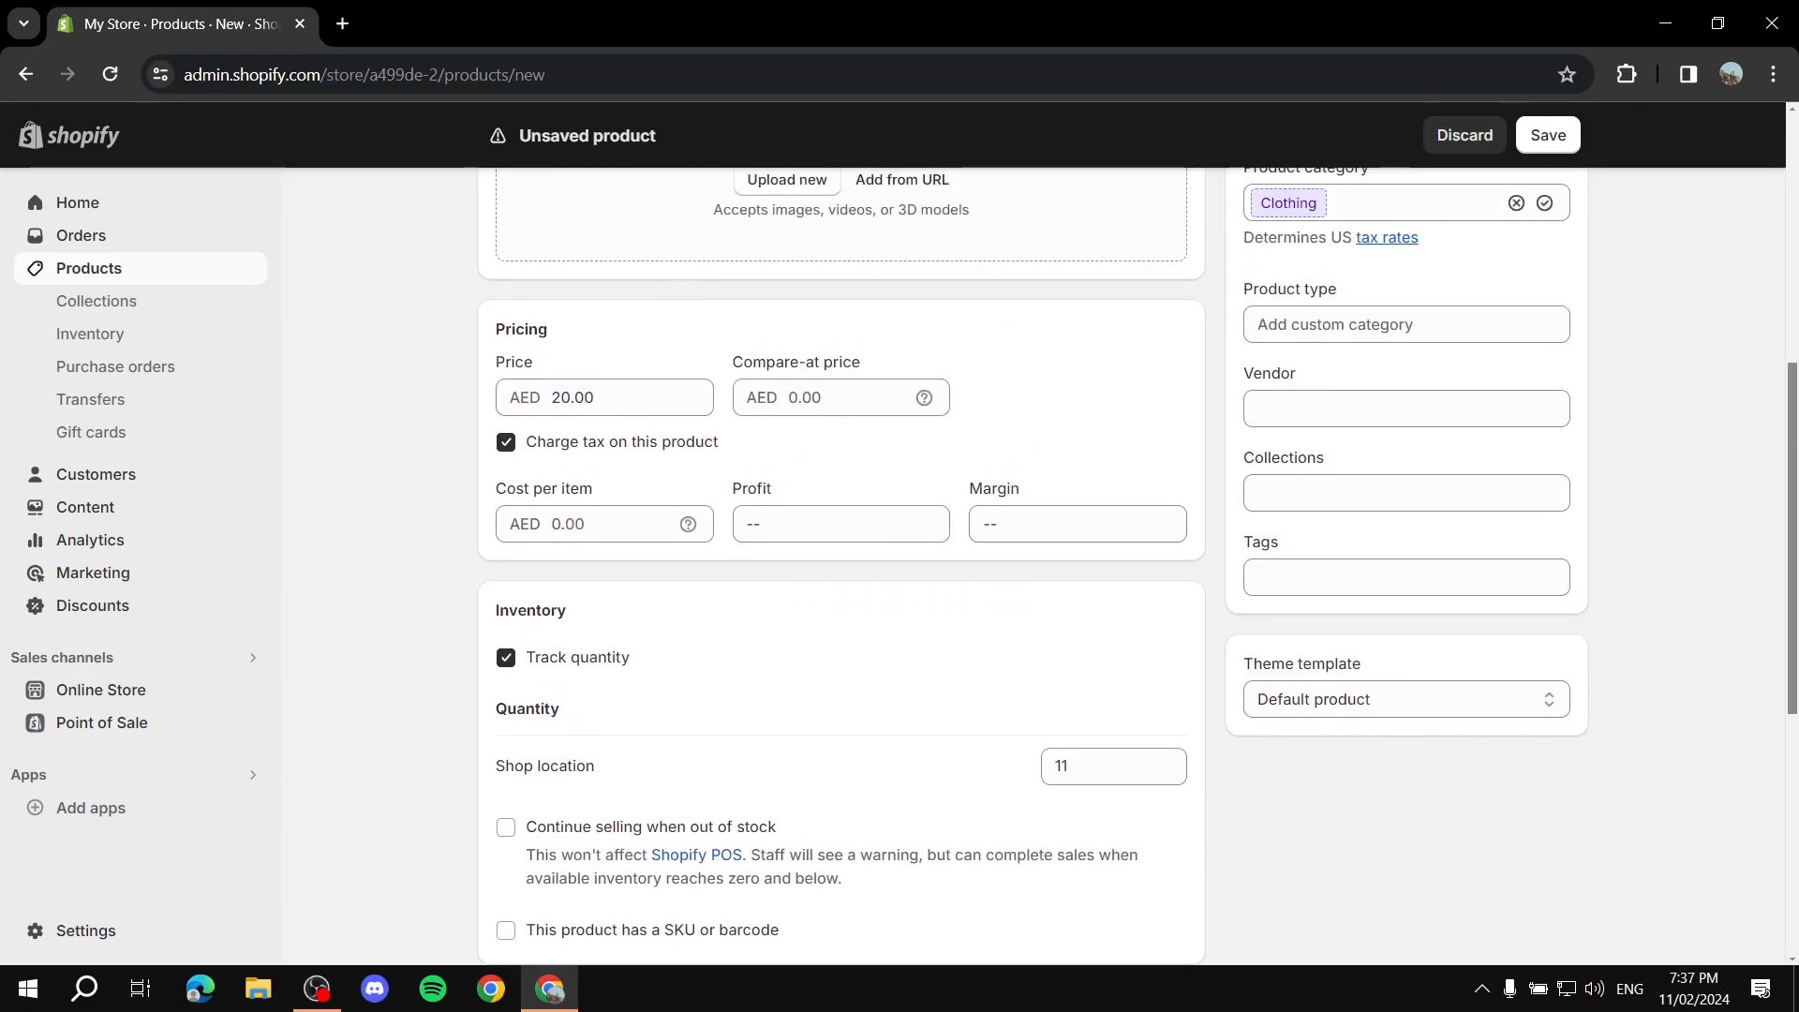
{"action": "left_click", "coordinate": [1406, 577]}
{"action": "type", "text": "Test"}
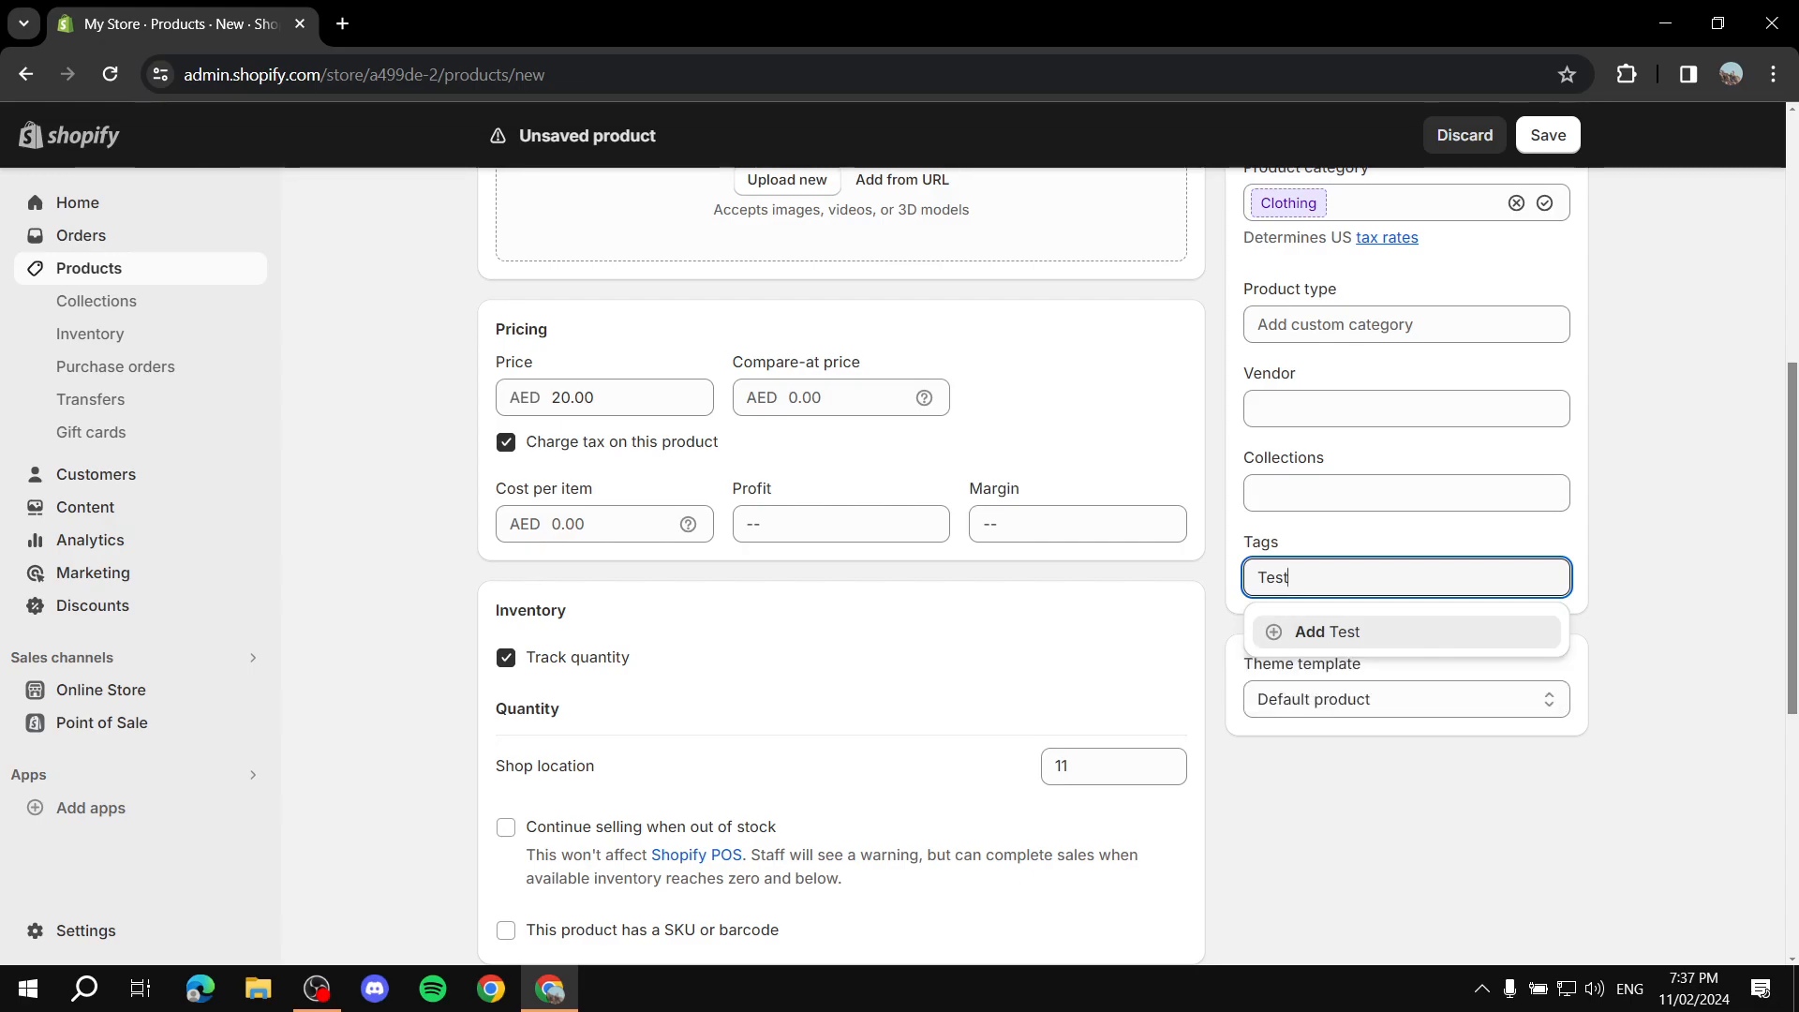
{"action": "key", "text": "Return"}
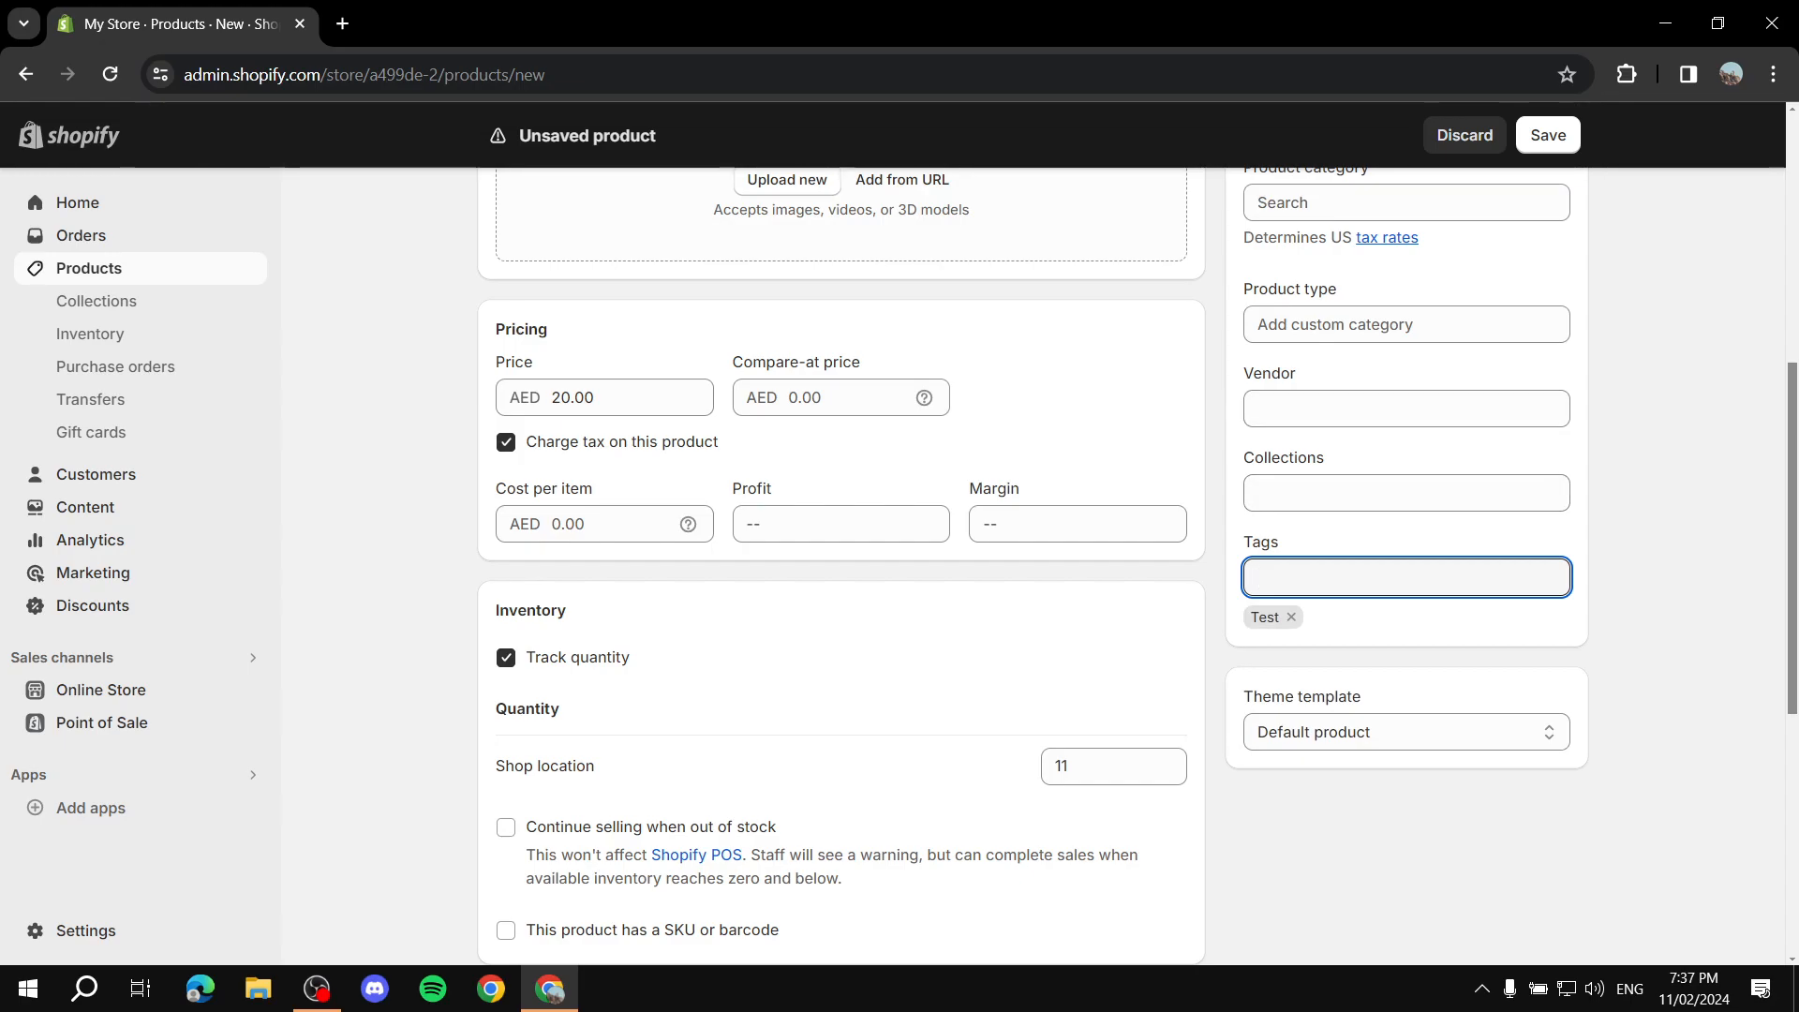
Step: Save the new Purple product
{"action": "scroll", "coordinate": [844, 562], "scroll_direction": "down", "scroll_amount": 5}
{"action": "left_click_drag", "start_coordinate": [530, 545], "coordinate": [358, 581]}
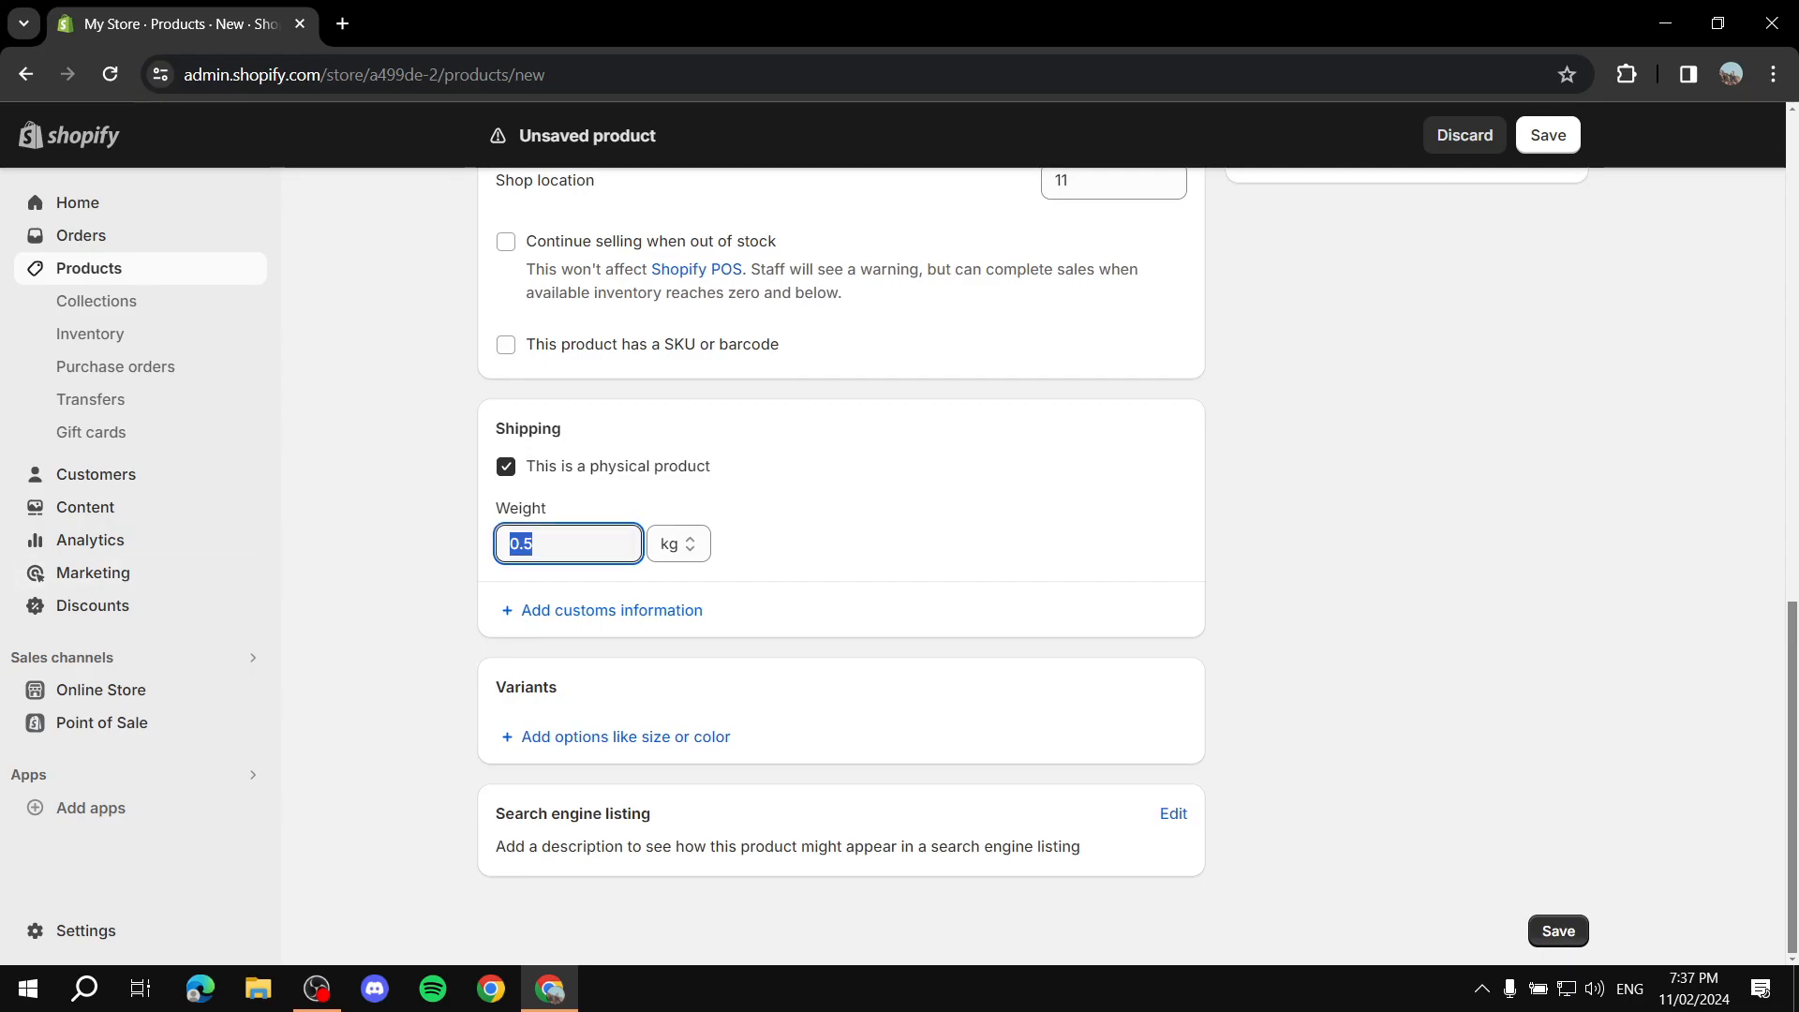
{"action": "scroll", "coordinate": [843, 562], "scroll_direction": "up", "scroll_amount": 4}
{"action": "scroll", "coordinate": [844, 562], "scroll_direction": "up", "scroll_amount": 3}
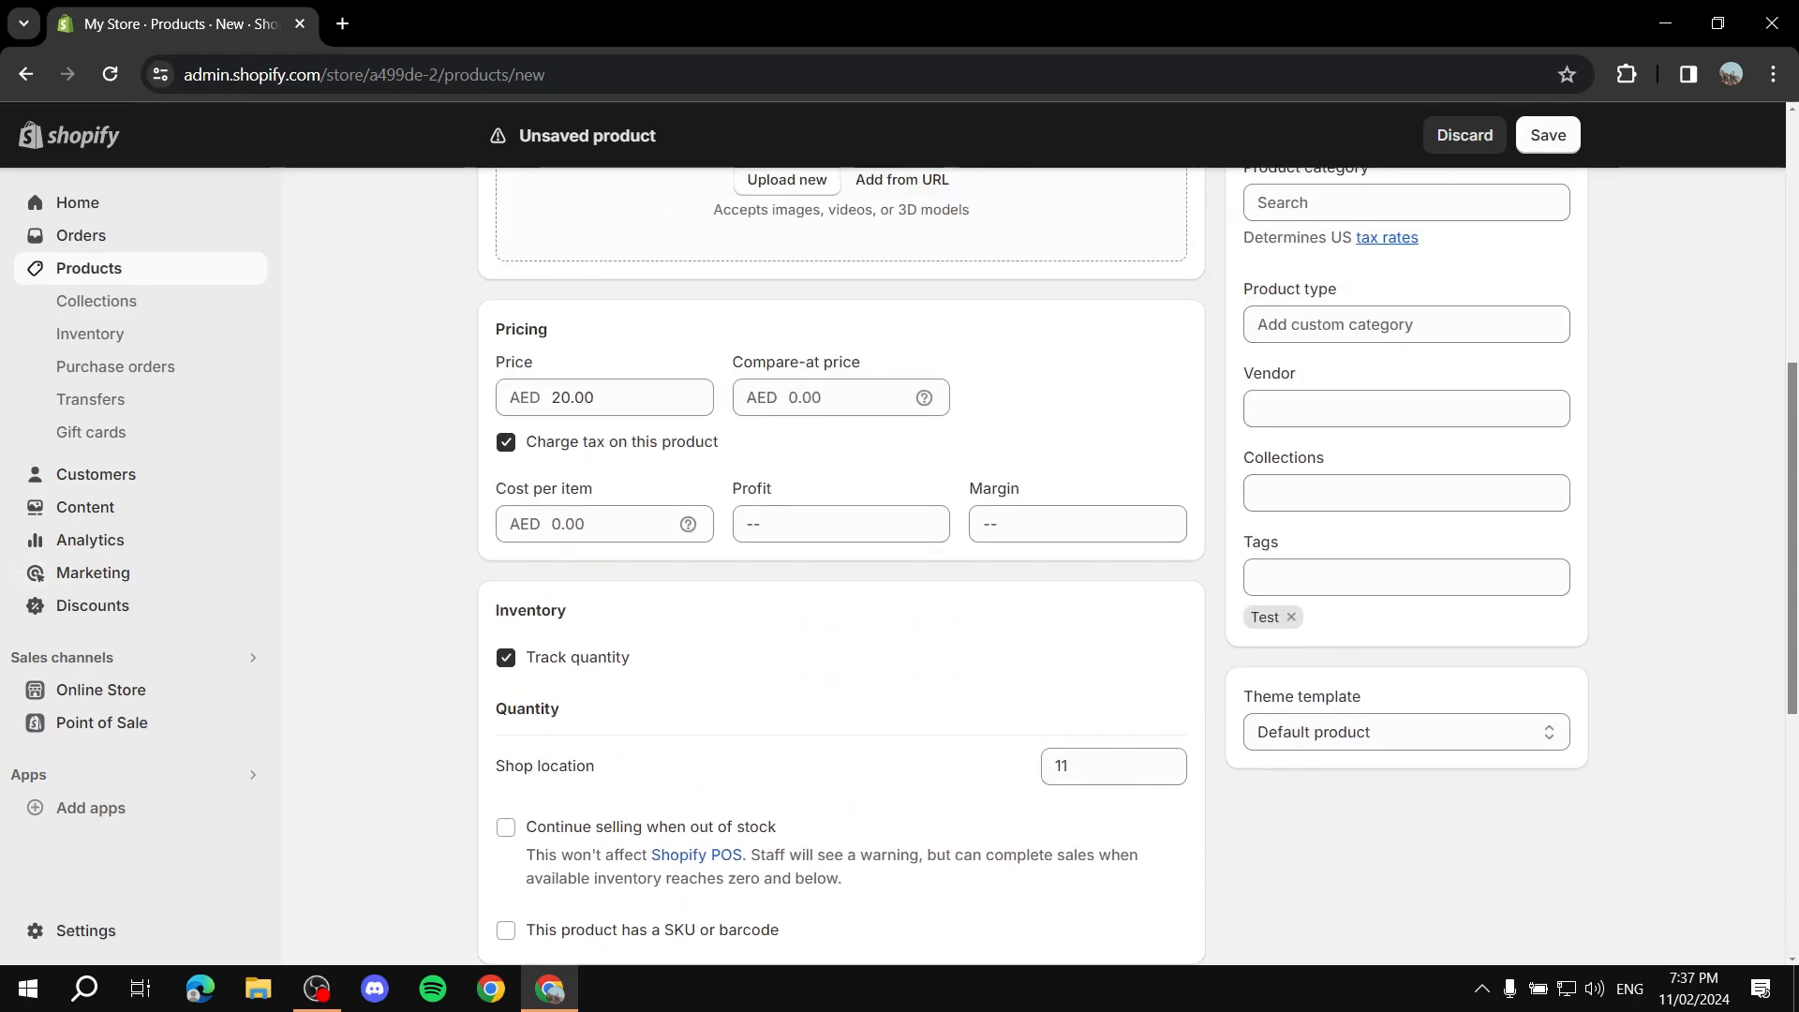
{"action": "left_click", "coordinate": [1548, 136]}
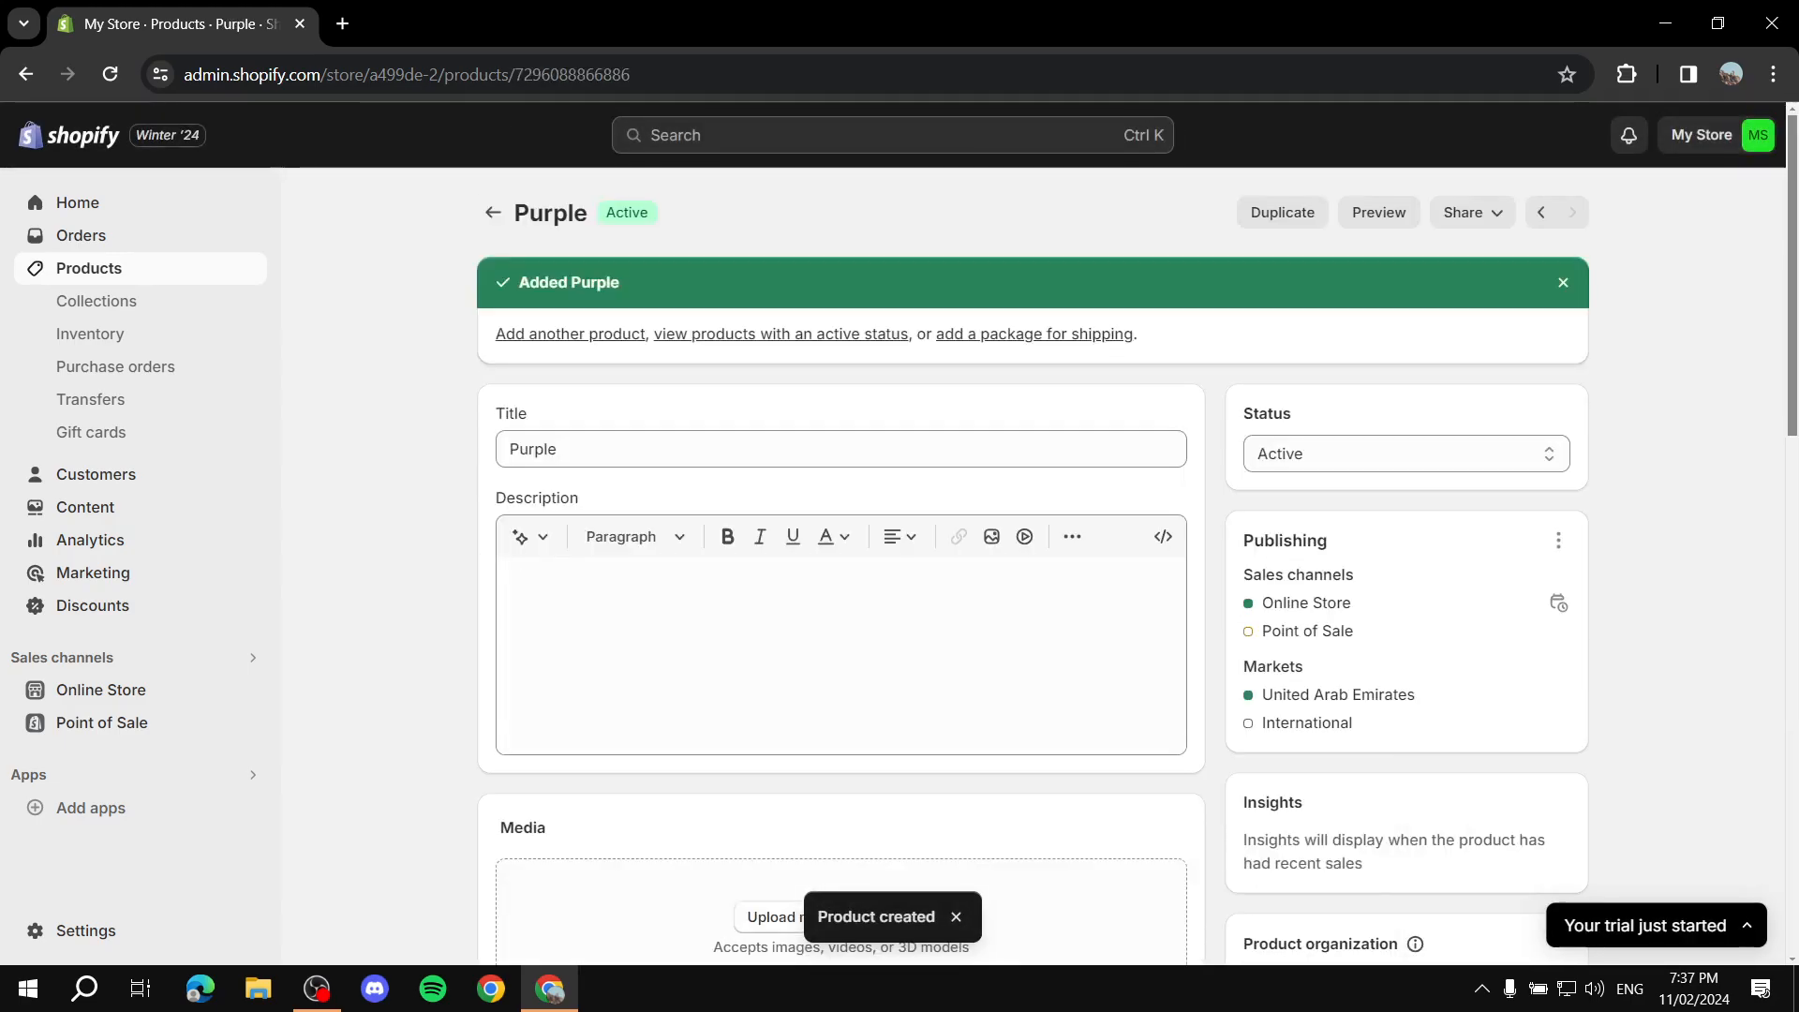
Step: Open the Test Collection Automatic collection and review its products list
{"action": "left_click", "coordinate": [492, 213]}
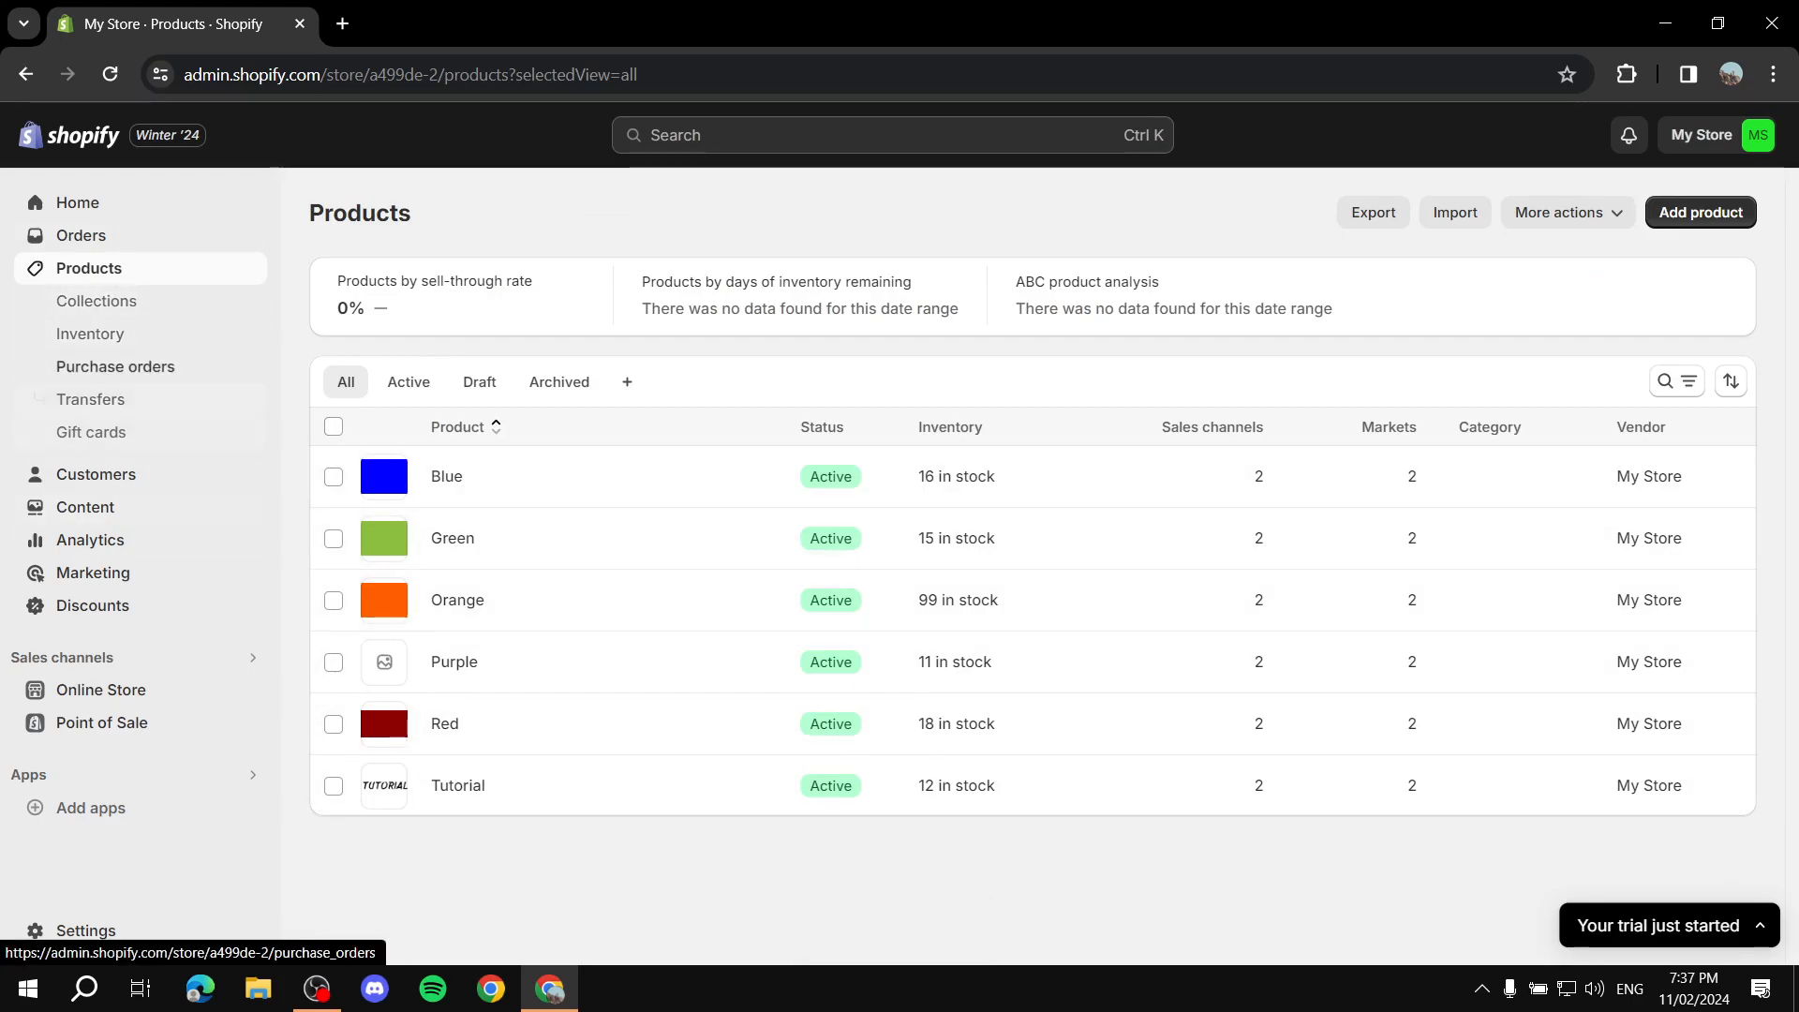
{"action": "left_click", "coordinate": [97, 301]}
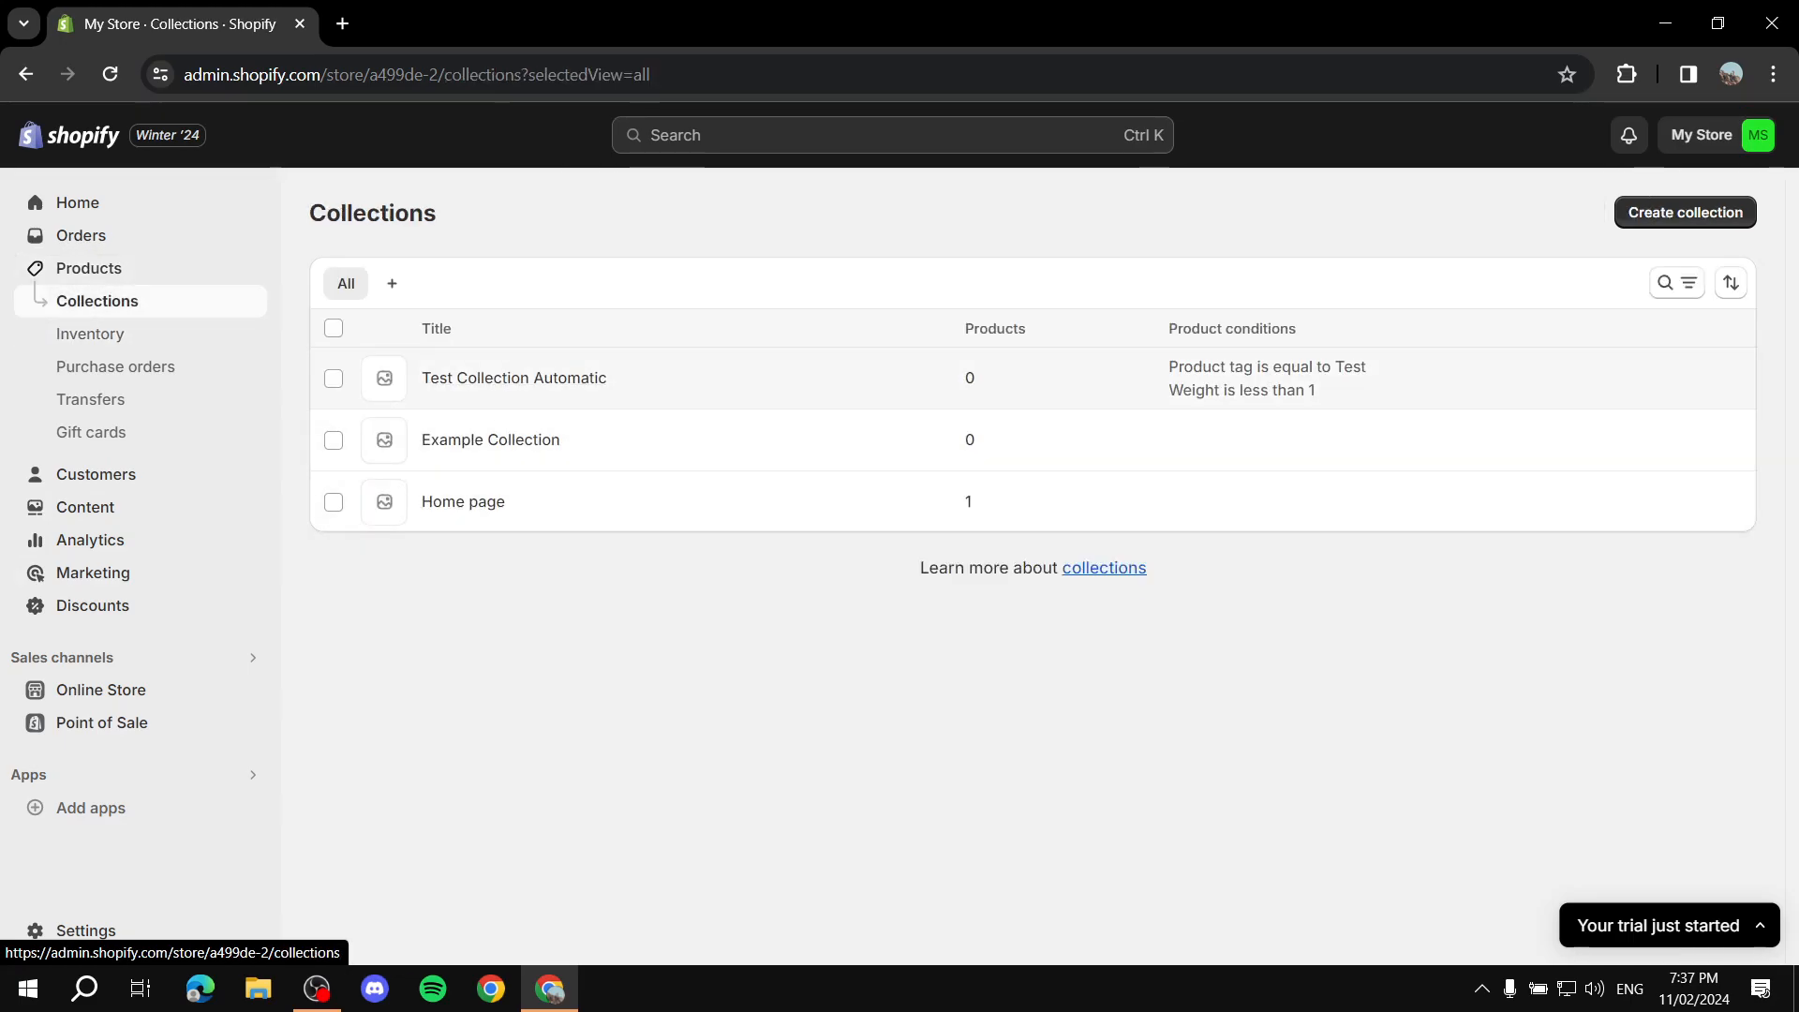
{"action": "left_click", "coordinate": [513, 377]}
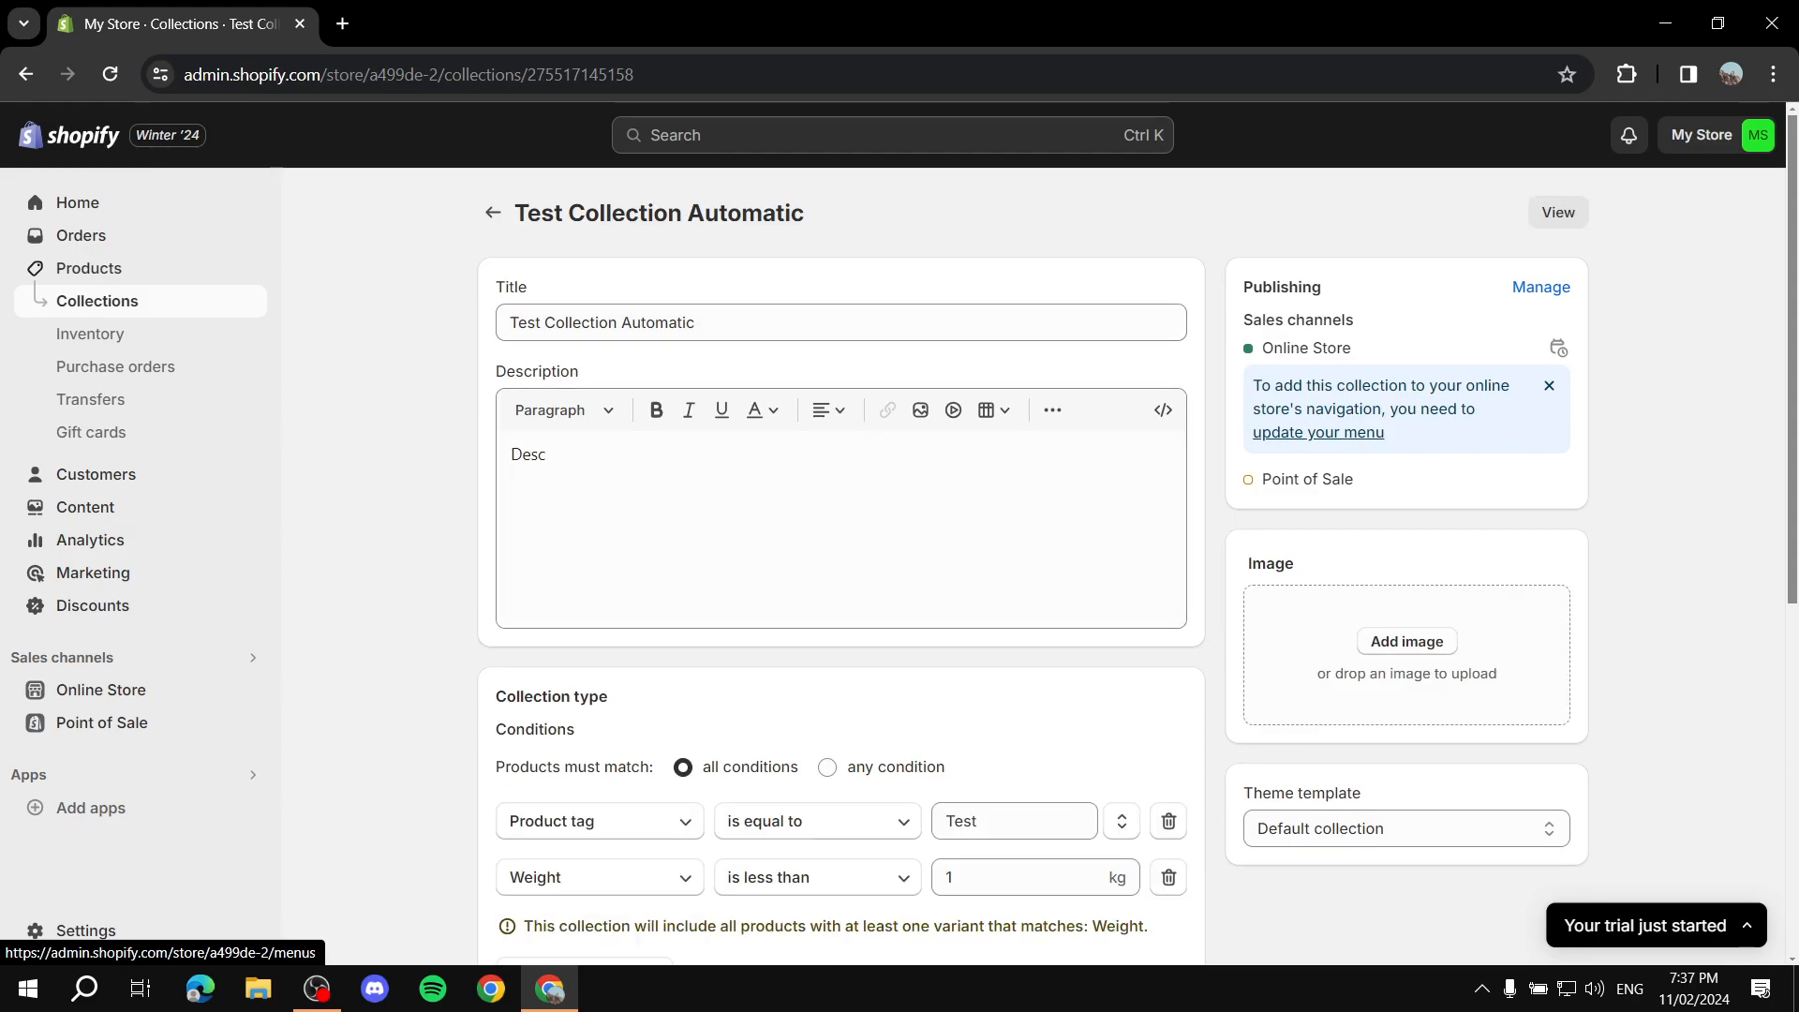
{"action": "scroll", "coordinate": [513, 377], "scroll_direction": "down", "scroll_amount": 2}
{"action": "scroll", "coordinate": [840, 563], "scroll_direction": "down", "scroll_amount": 5}
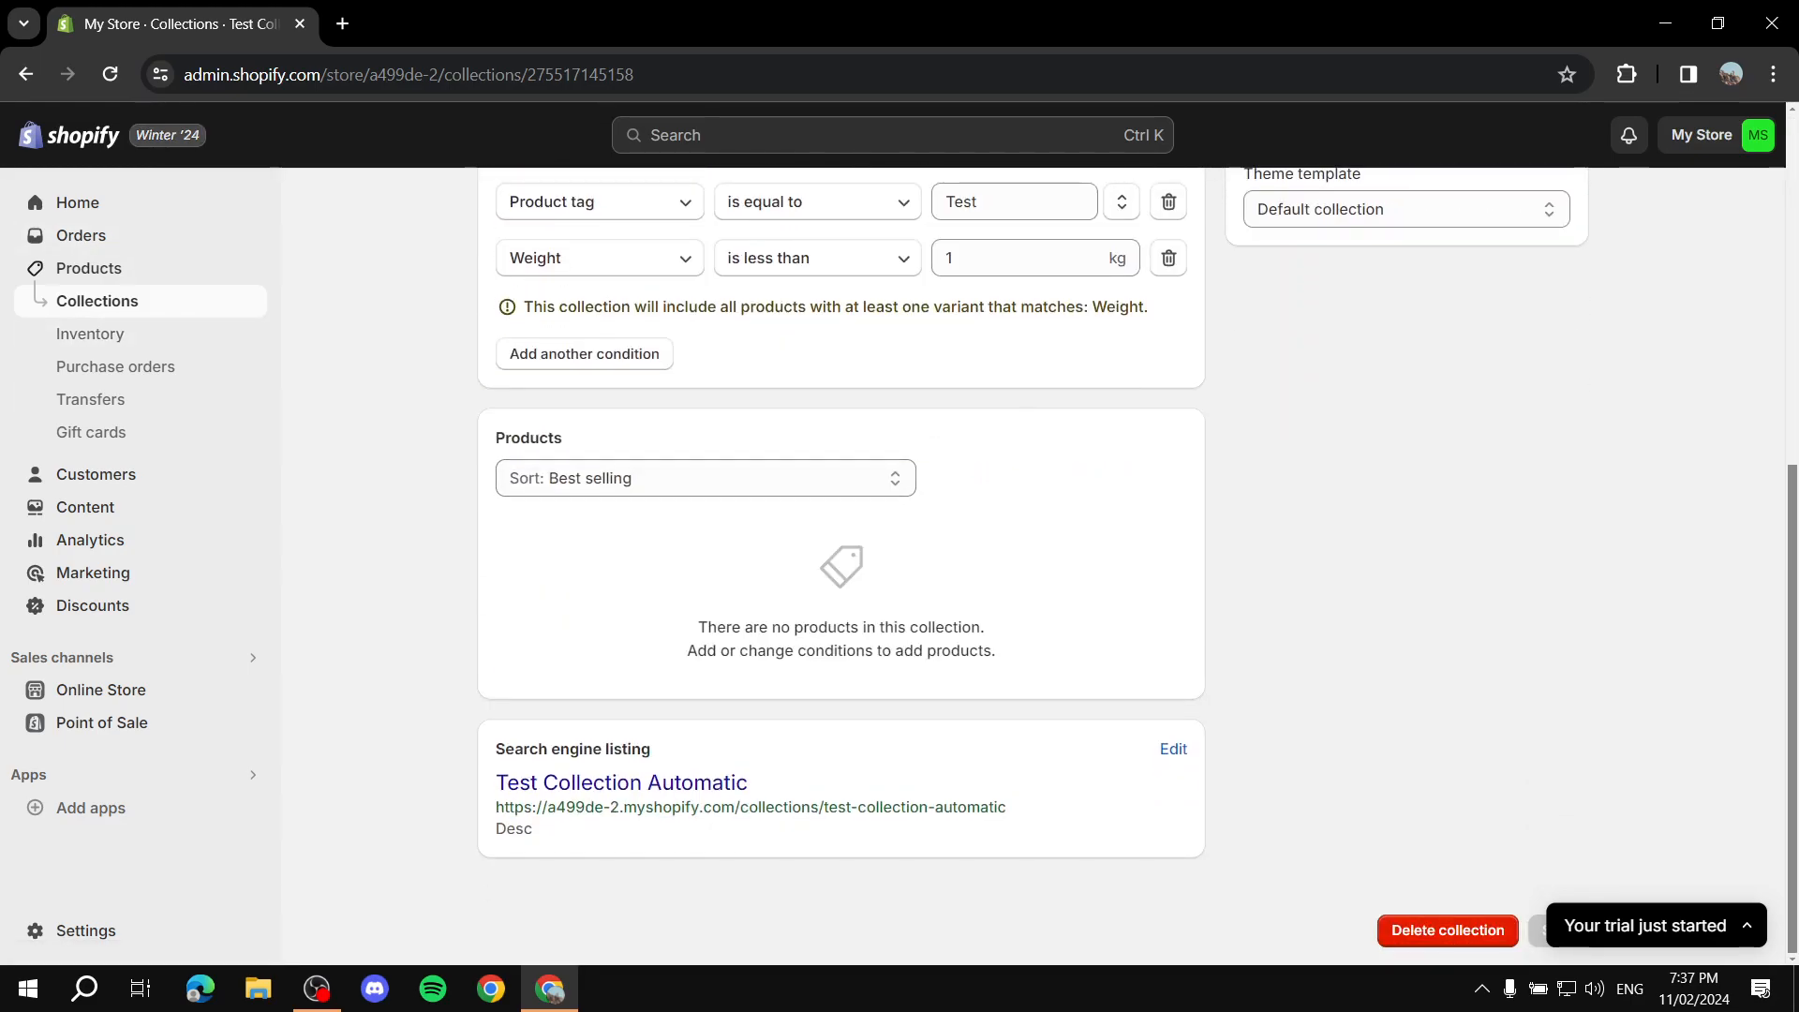
Step: Reload the collection page and check its conditions and products again
{"action": "left_click", "coordinate": [110, 74]}
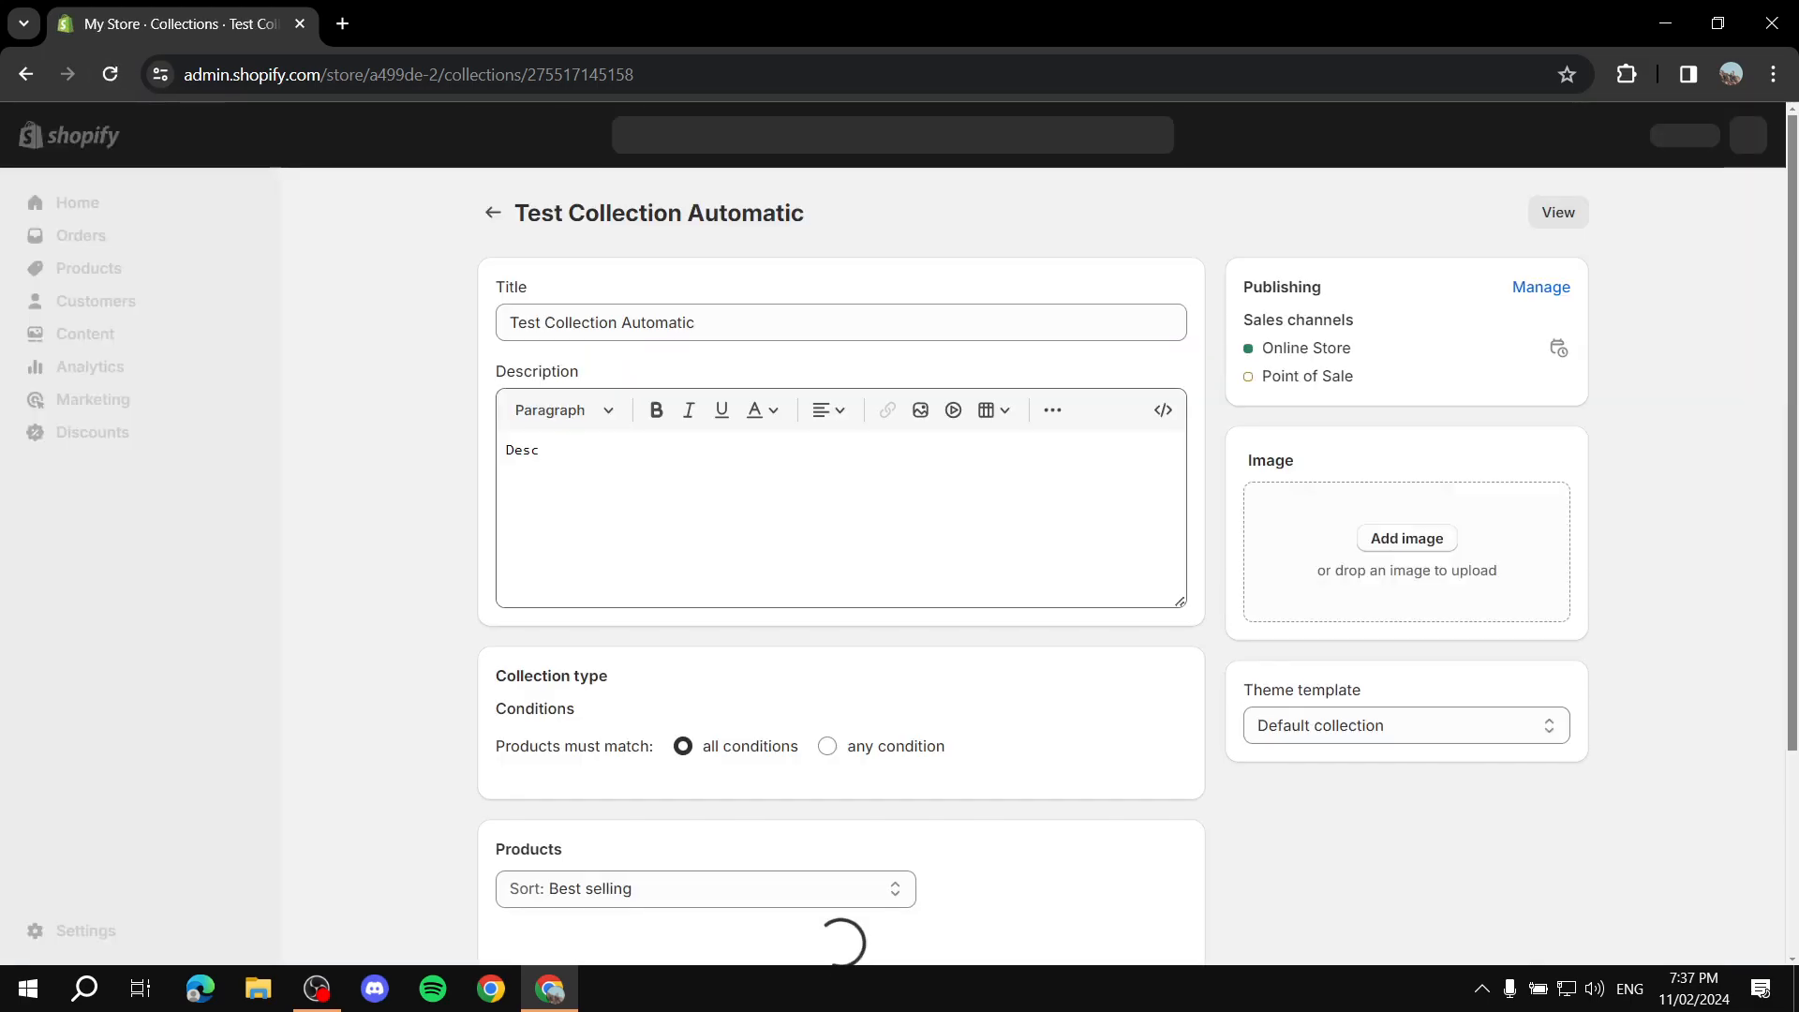
{"action": "scroll", "coordinate": [842, 566], "scroll_direction": "down", "scroll_amount": 1}
{"action": "scroll", "coordinate": [842, 566], "scroll_direction": "up", "scroll_amount": 1}
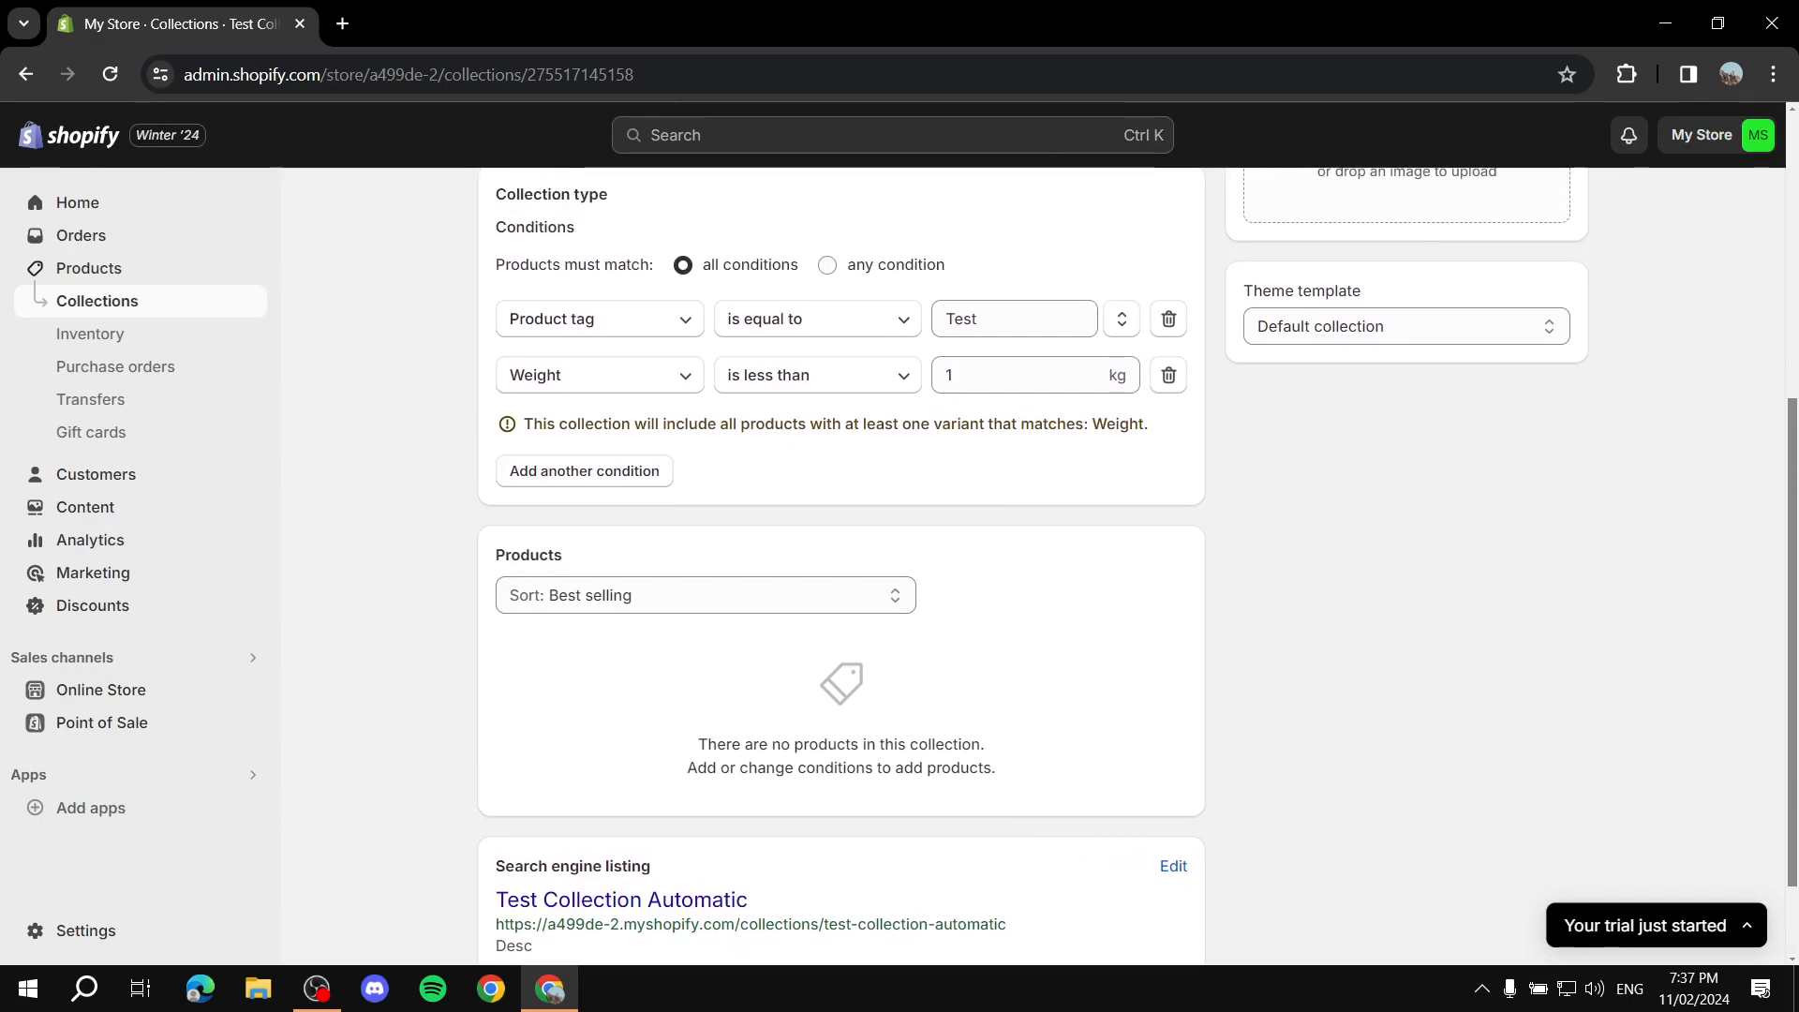
Step: Reload the Test Collection Automatic page and examine its tag and weight conditions and products list
{"action": "scroll", "coordinate": [842, 566], "scroll_direction": "up", "scroll_amount": 5}
{"action": "scroll", "coordinate": [842, 566], "scroll_direction": "down", "scroll_amount": 3}
{"action": "scroll", "coordinate": [842, 566], "scroll_direction": "down", "scroll_amount": 2}
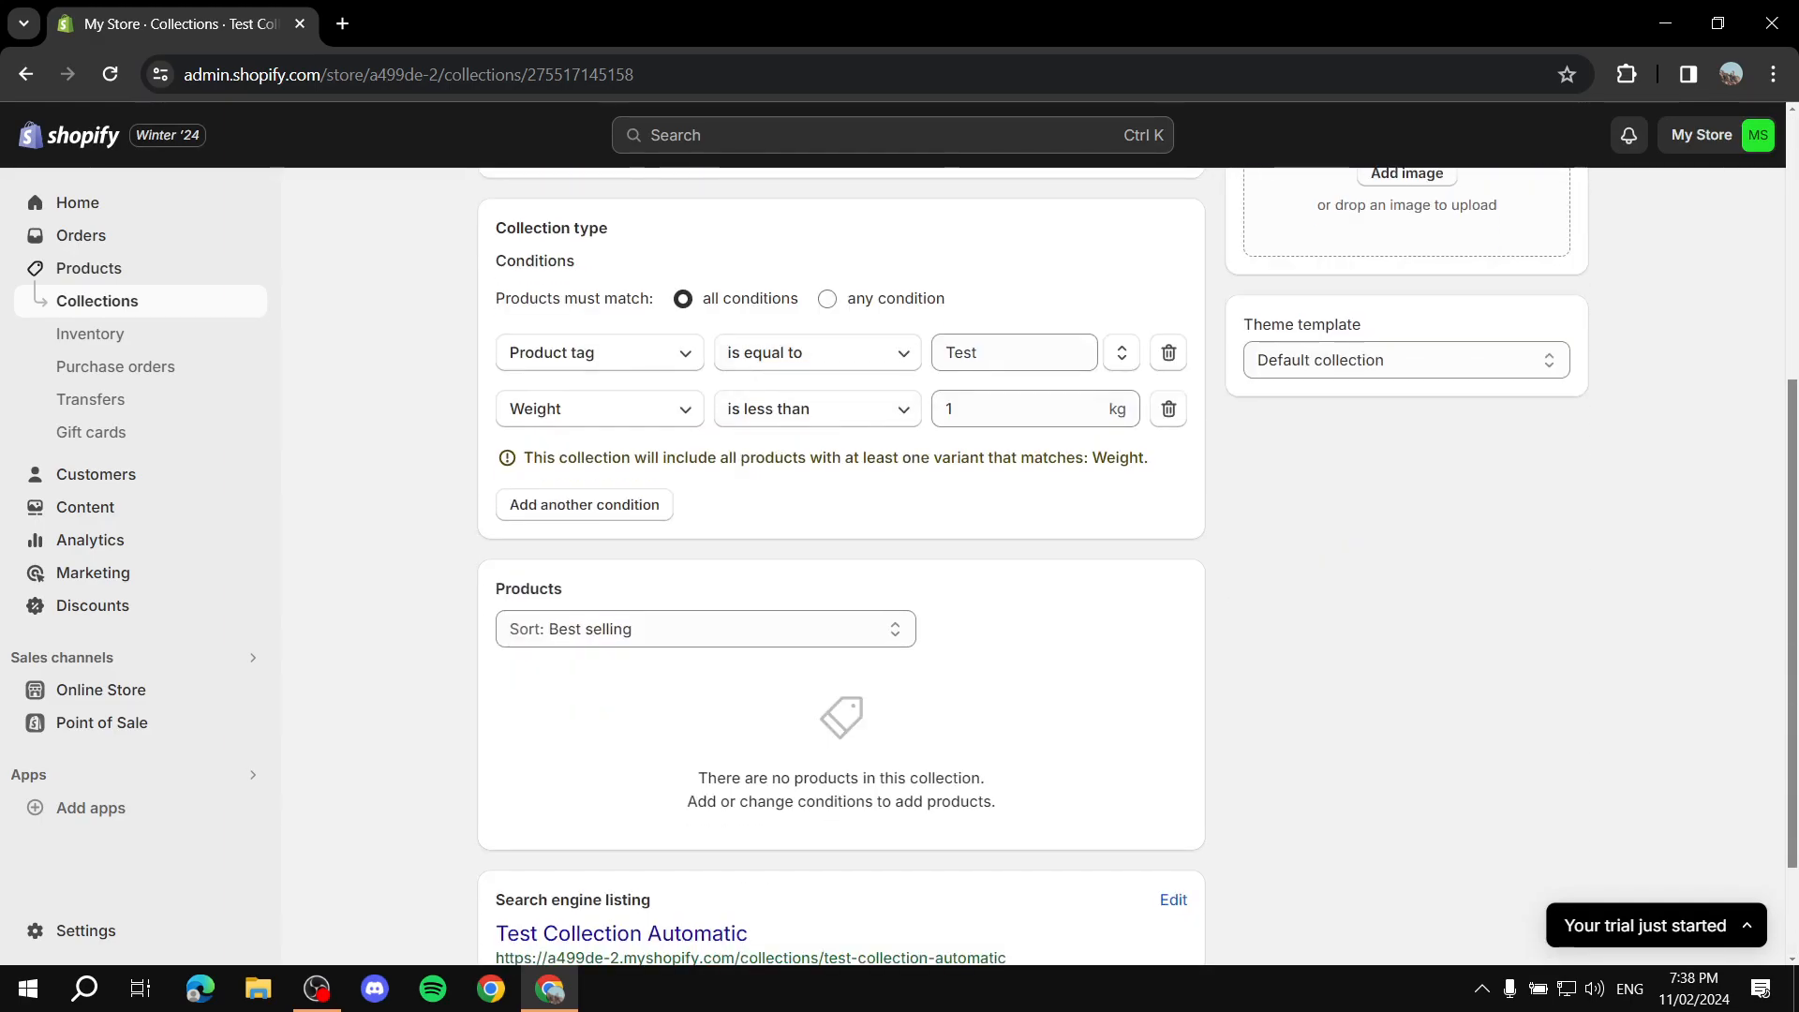
{"action": "scroll", "coordinate": [841, 566], "scroll_direction": "down", "scroll_amount": 2}
{"action": "scroll", "coordinate": [842, 566], "scroll_direction": "up", "scroll_amount": 1}
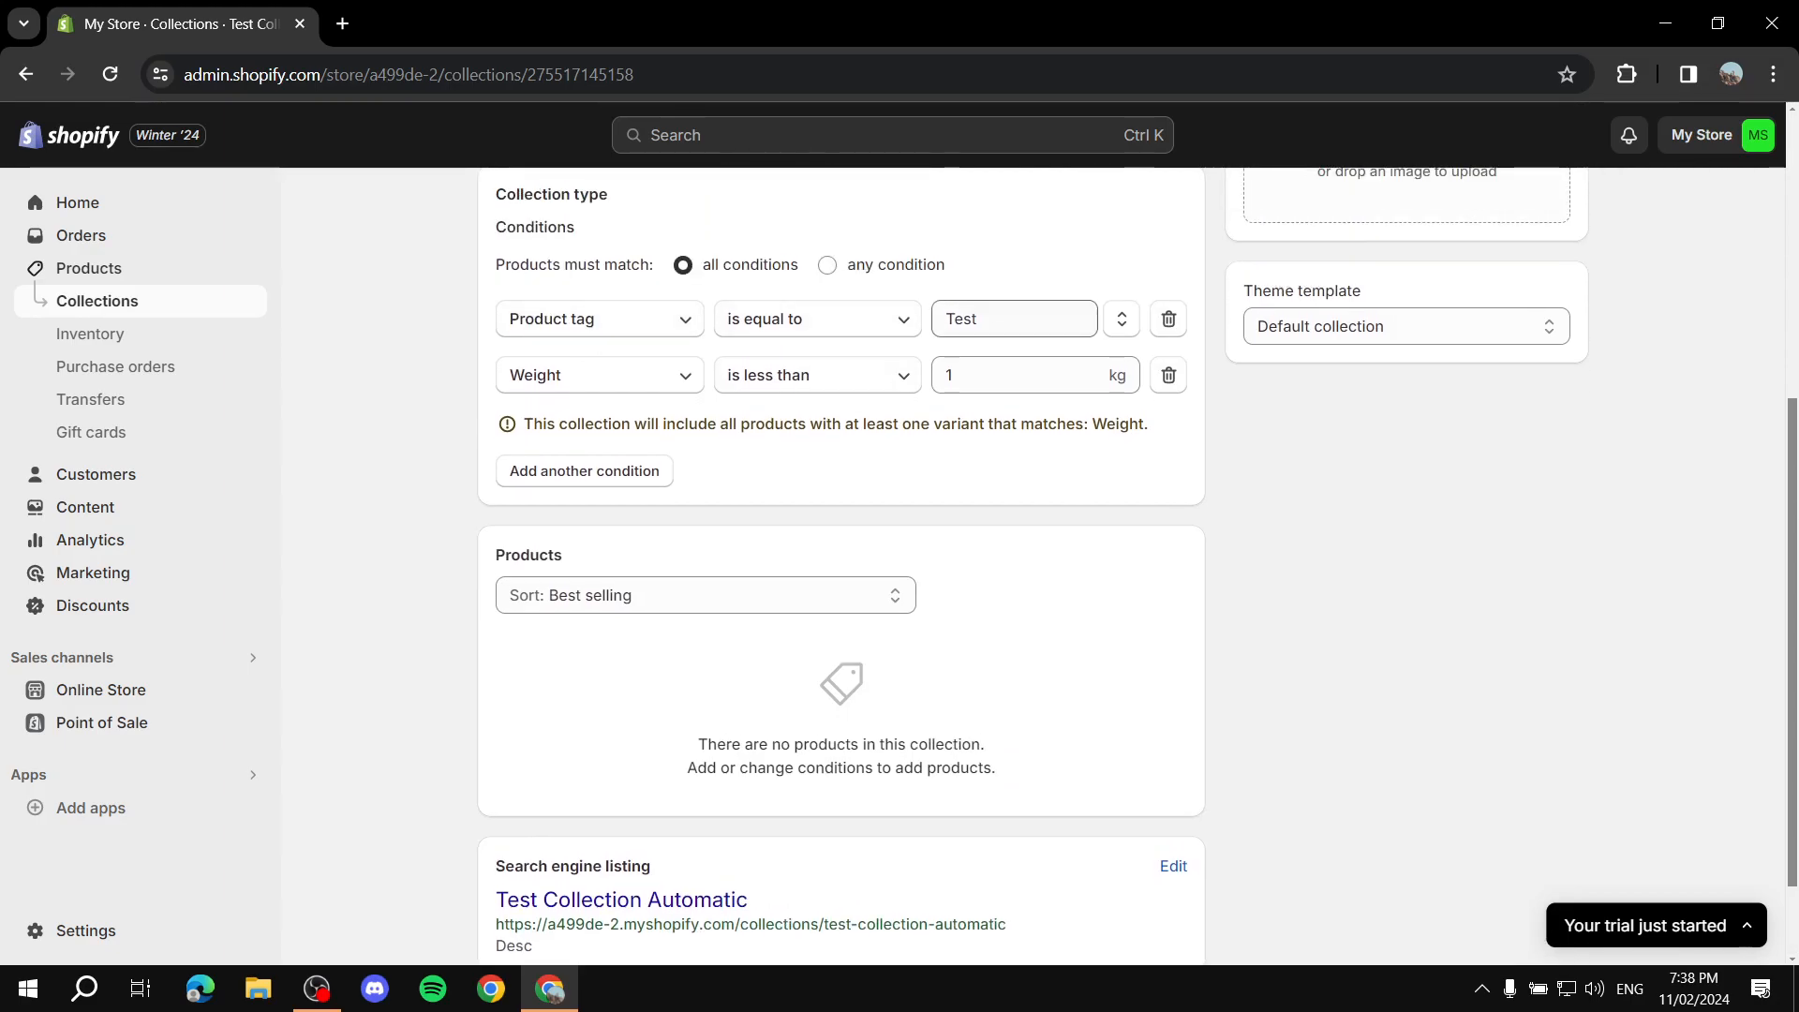
{"action": "double_click", "coordinate": [984, 320]}
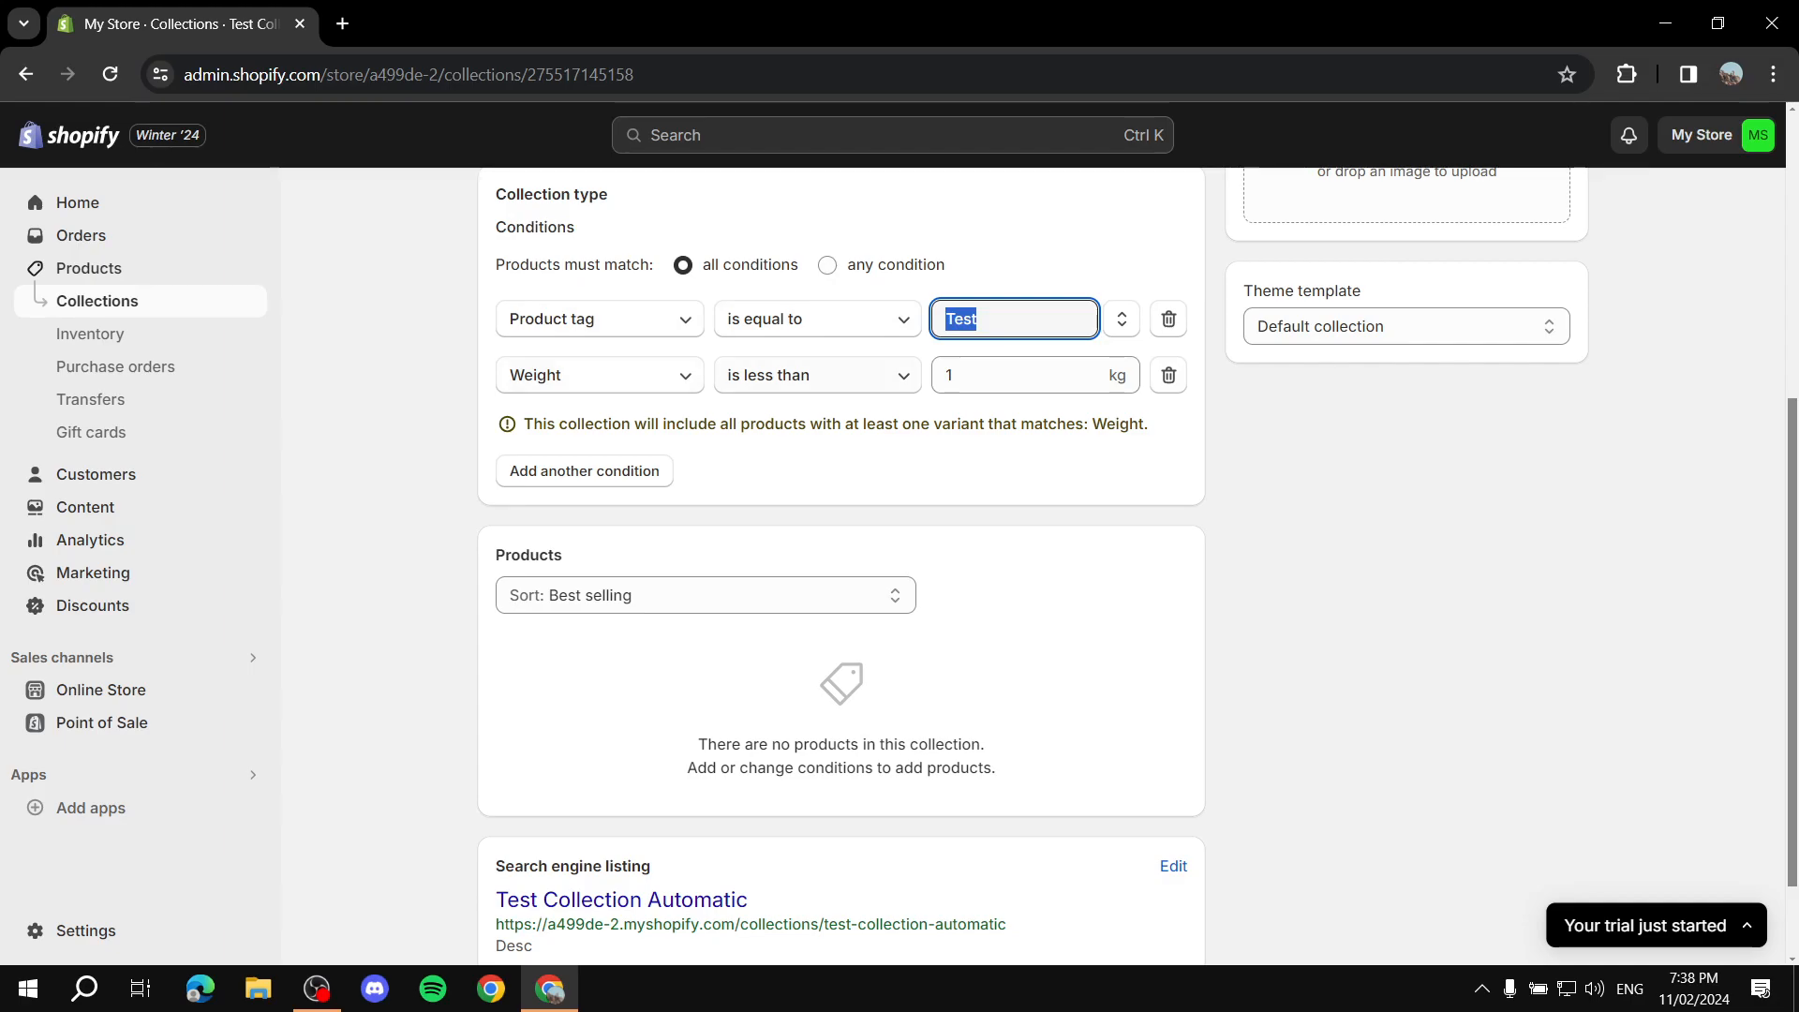
{"action": "double_click", "coordinate": [984, 376]}
{"action": "left_click", "coordinate": [984, 471]}
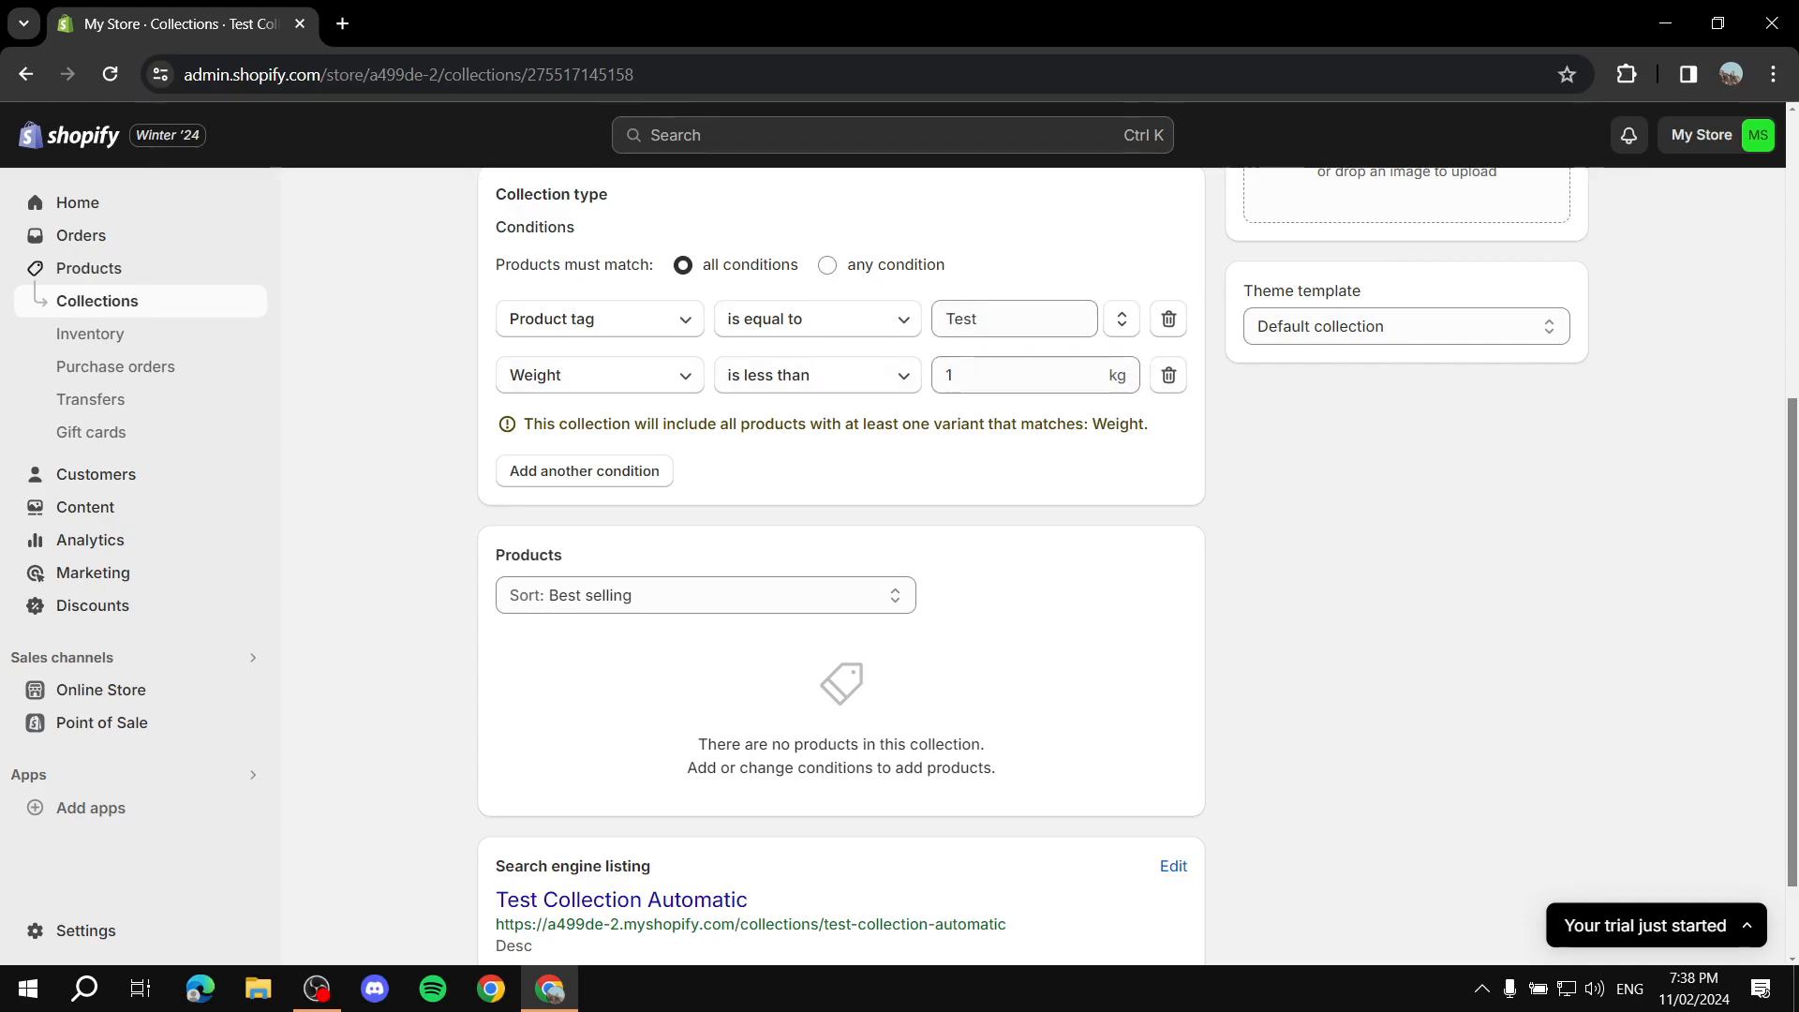
{"action": "left_click", "coordinate": [109, 74]}
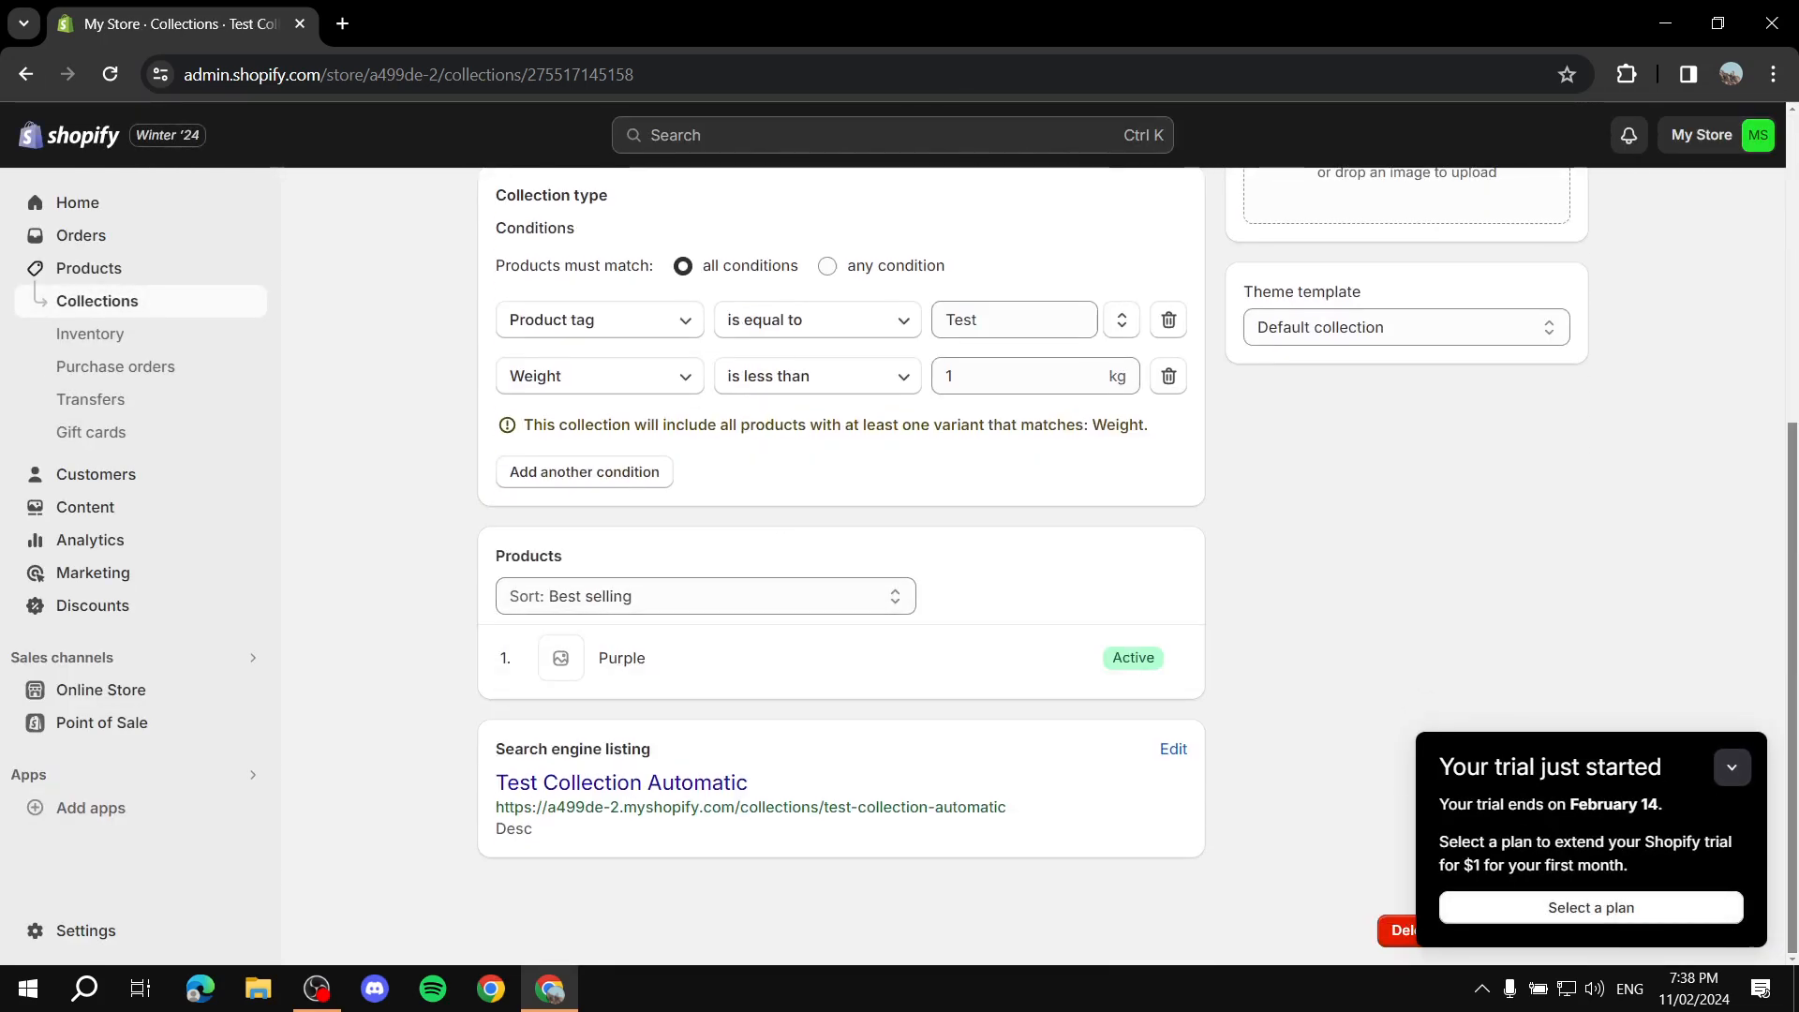
{"action": "left_click", "coordinate": [1732, 768]}
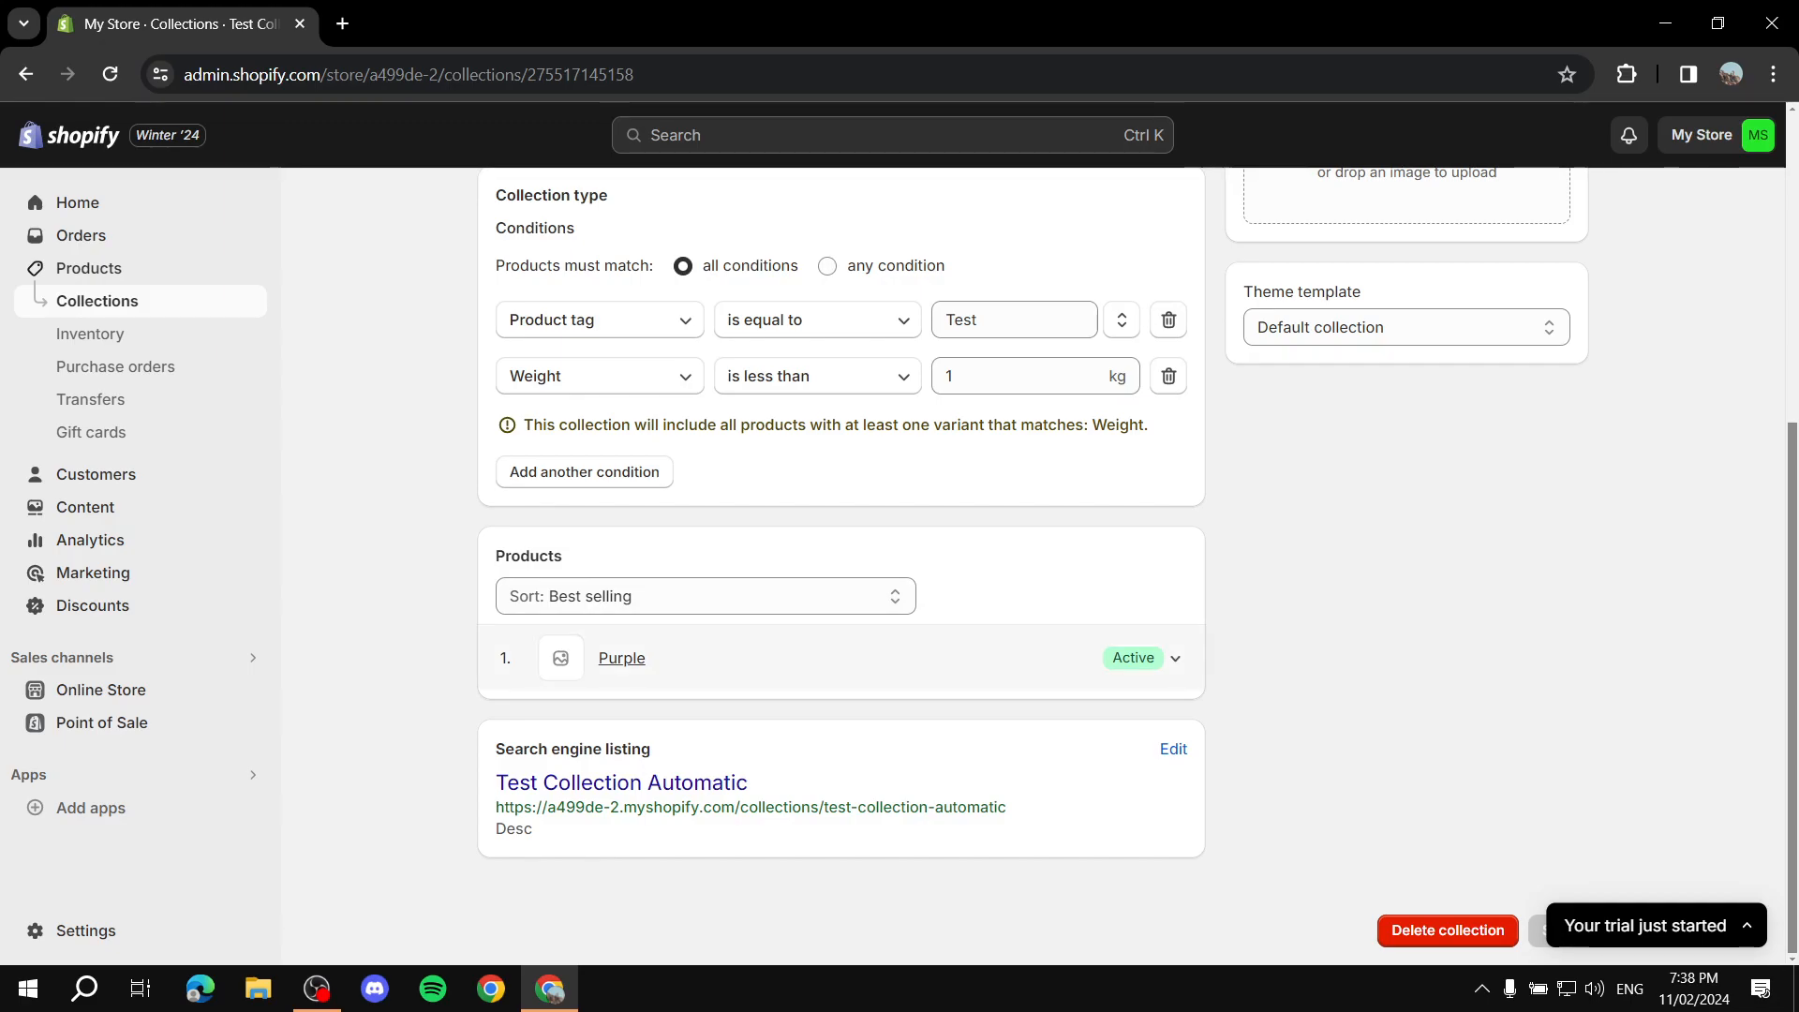
Step: Add the tag "Test" to the Blue product and save it
{"action": "left_click", "coordinate": [26, 74]}
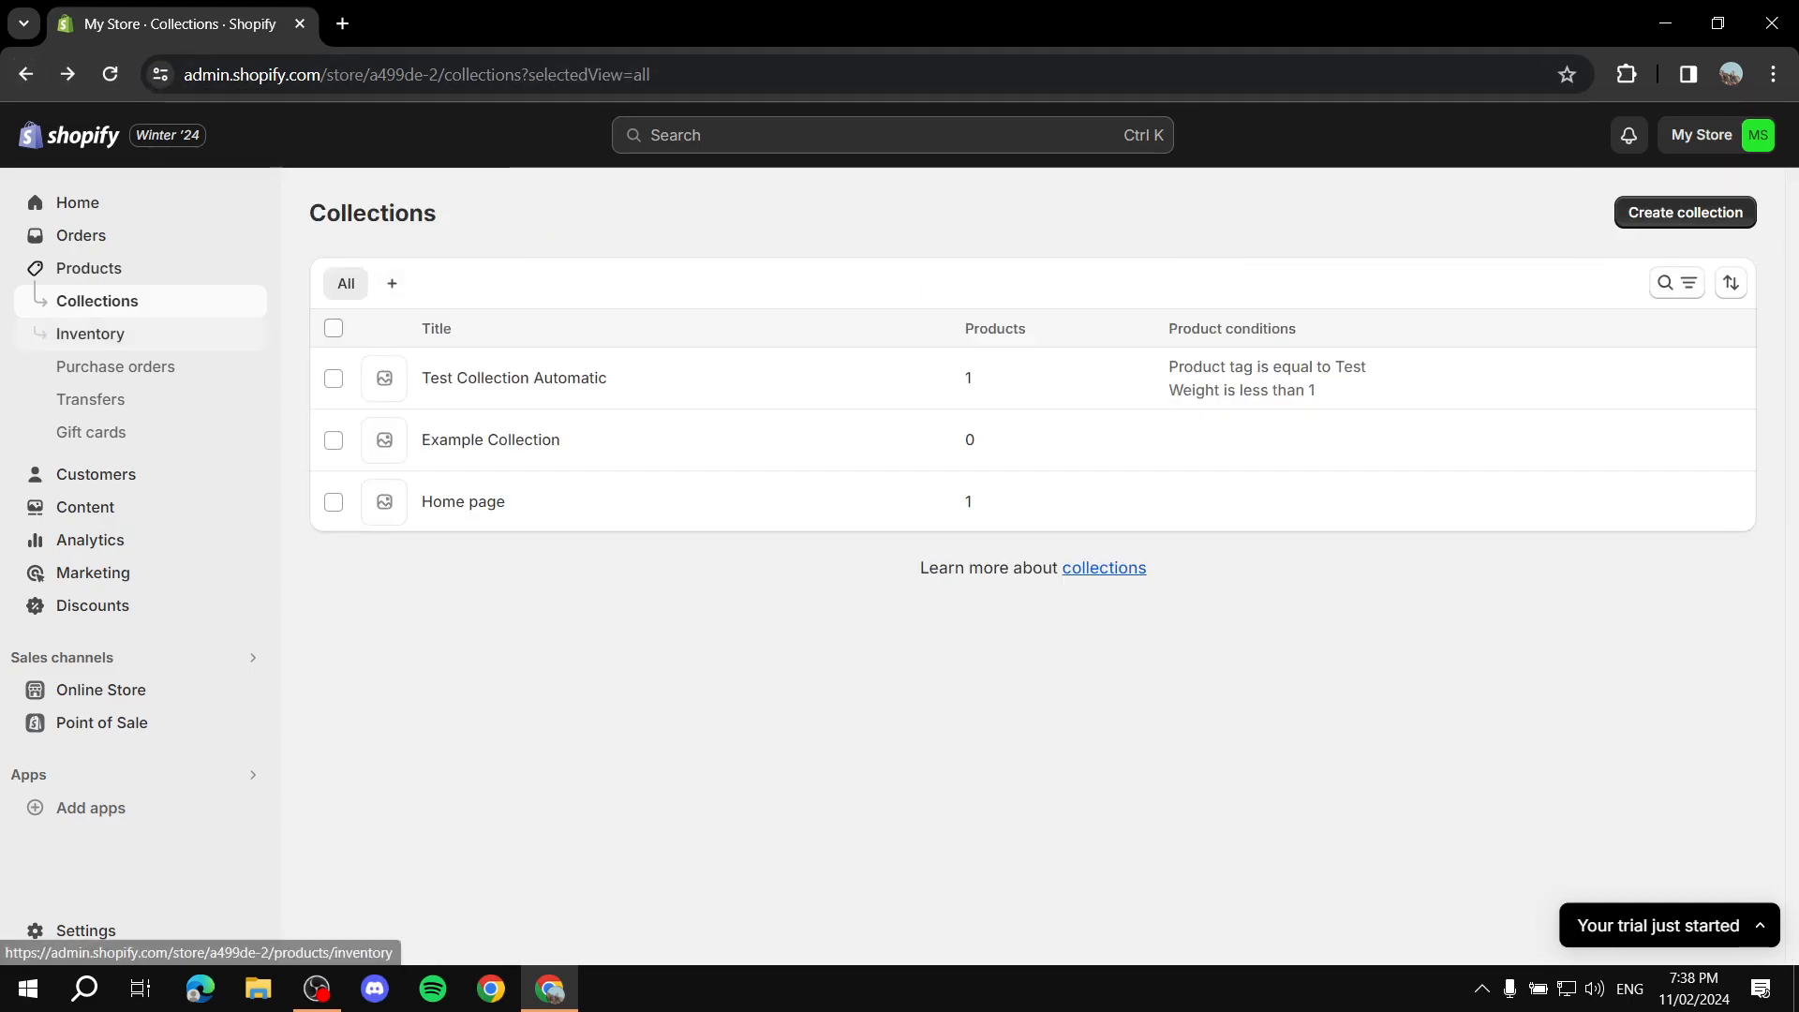
{"action": "left_click", "coordinate": [84, 269]}
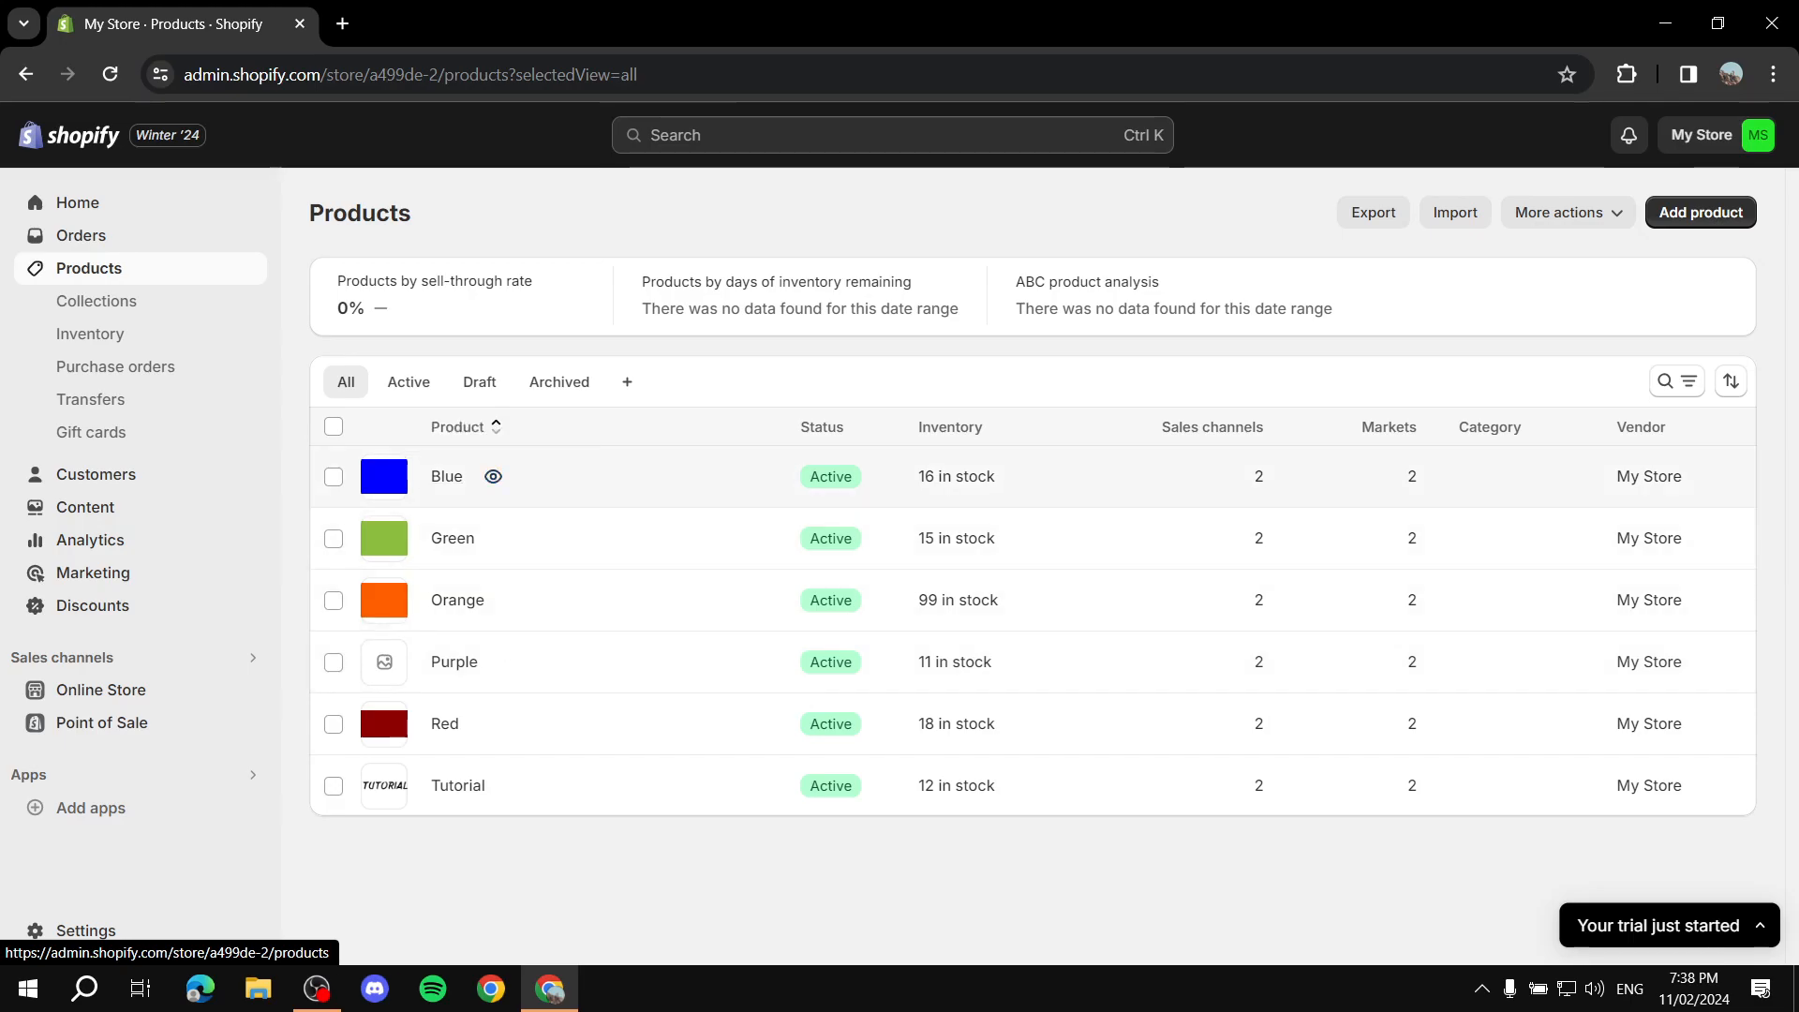
{"action": "left_click", "coordinate": [447, 476]}
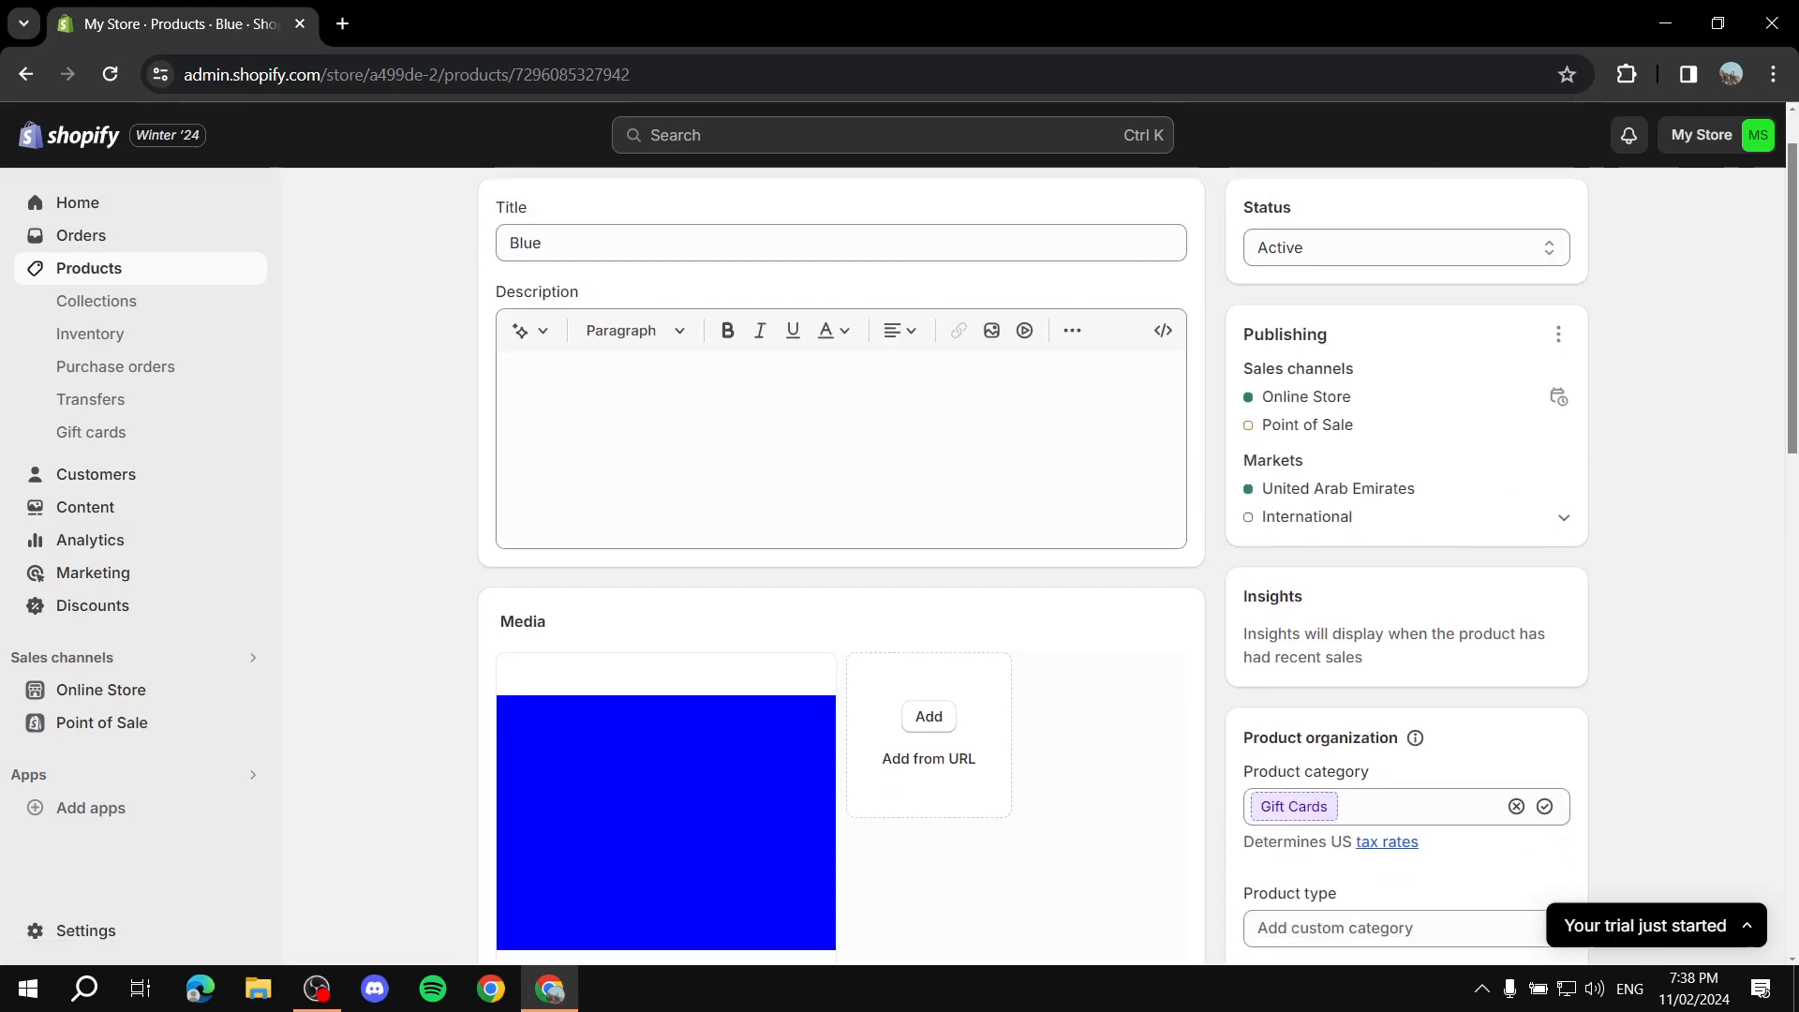
{"action": "scroll", "coordinate": [844, 562], "scroll_direction": "down", "scroll_amount": 6}
{"action": "left_click", "coordinate": [1407, 559]}
{"action": "type", "text": "Test"}
{"action": "key", "text": "Return"}
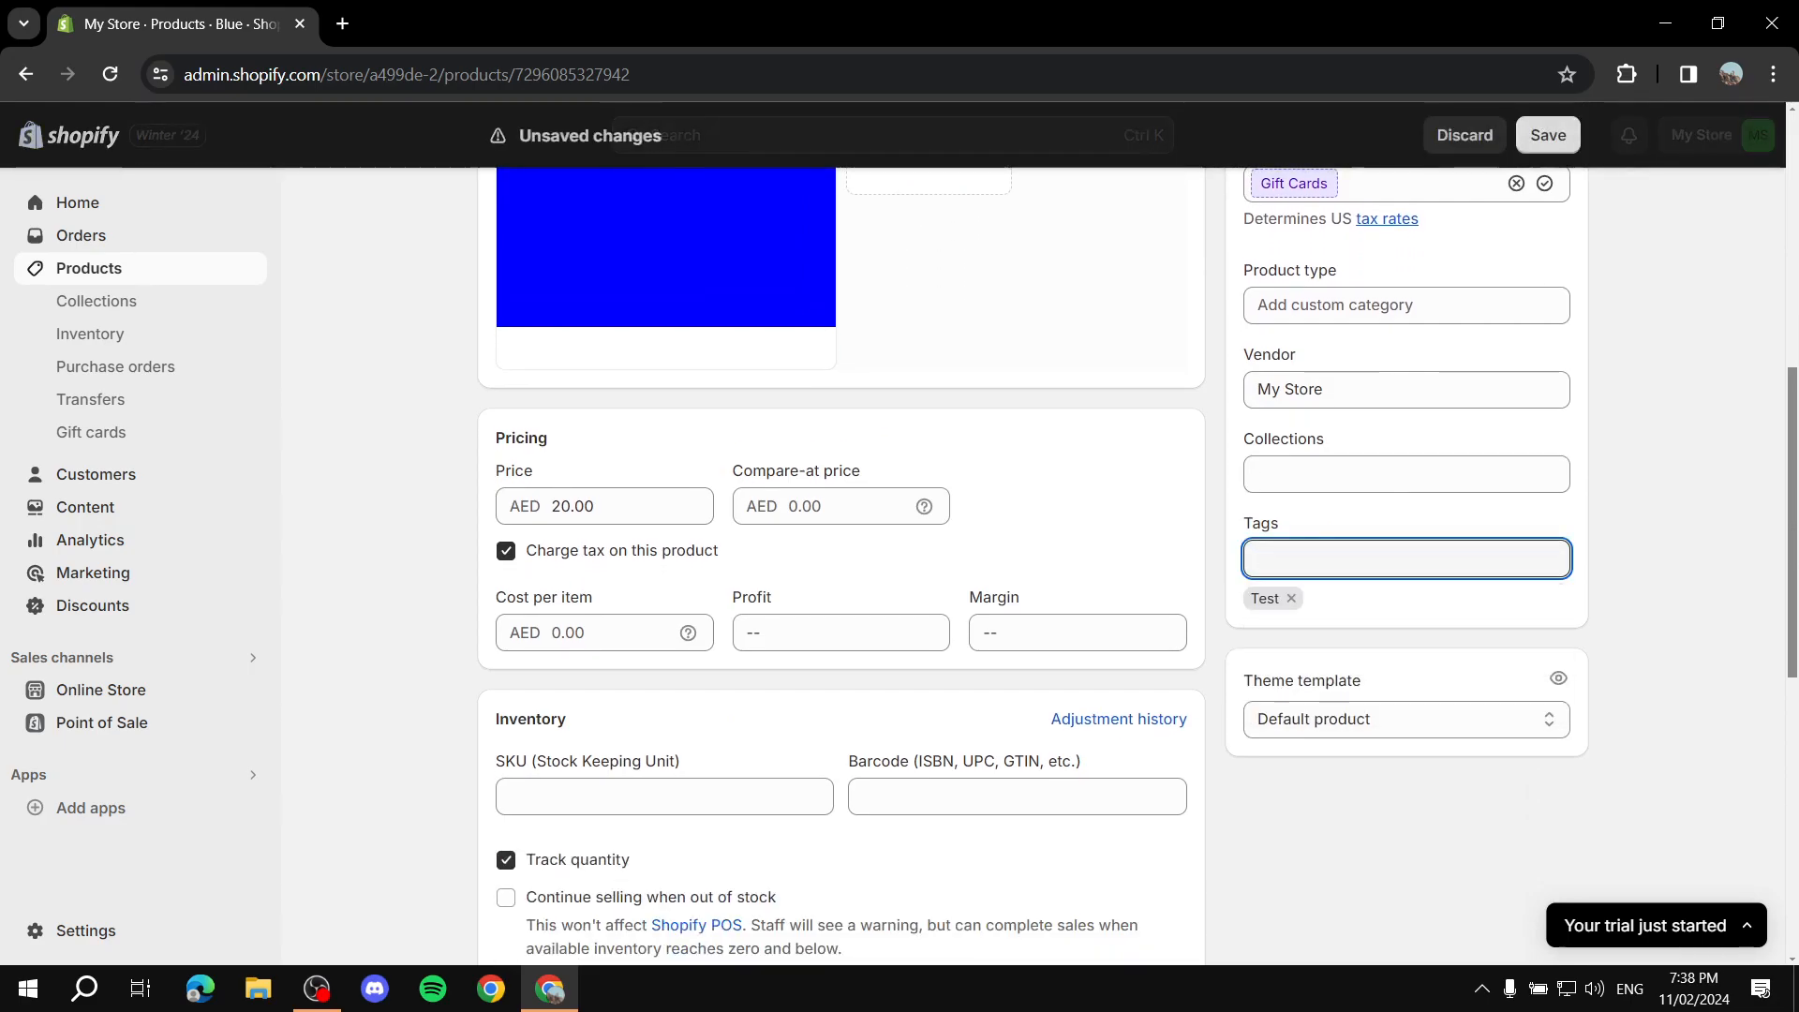
{"action": "scroll", "coordinate": [843, 563], "scroll_direction": "down", "scroll_amount": 6}
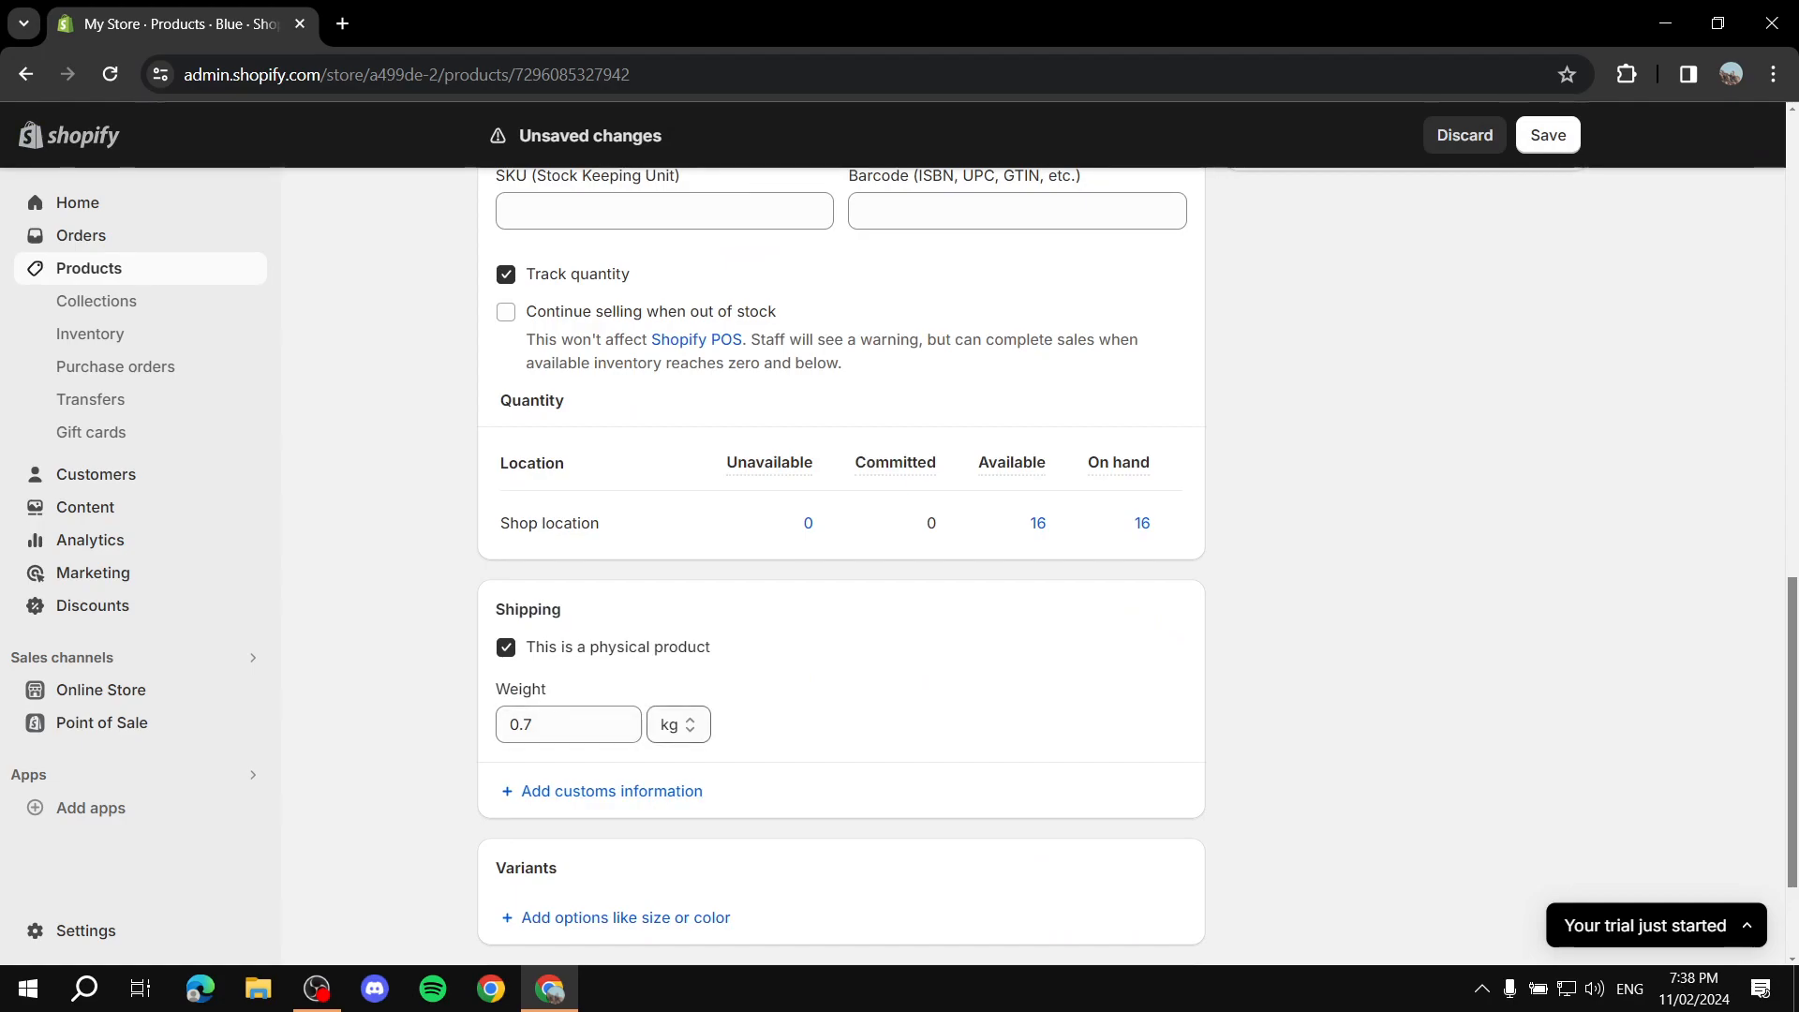
{"action": "left_click", "coordinate": [1549, 135]}
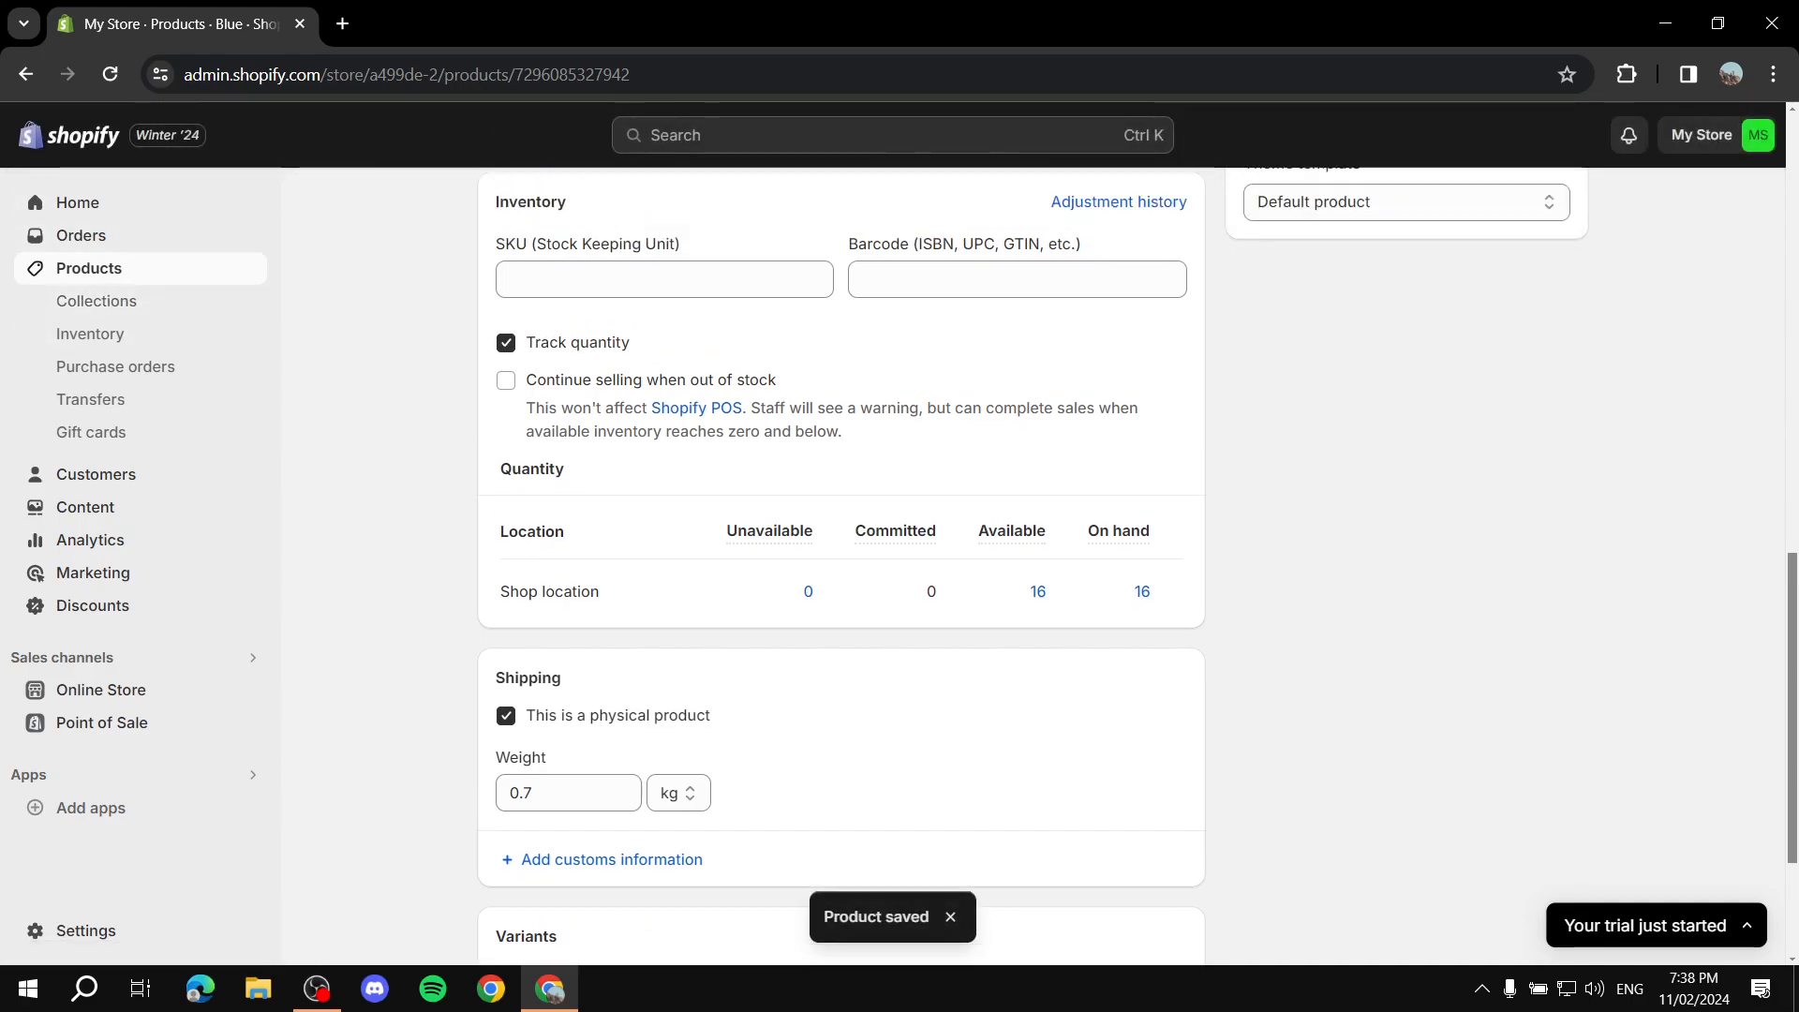
Step: Add the Blue, Green, Orange, Purple, Red and Tutorial products to Example Collection
{"action": "left_click", "coordinate": [492, 213]}
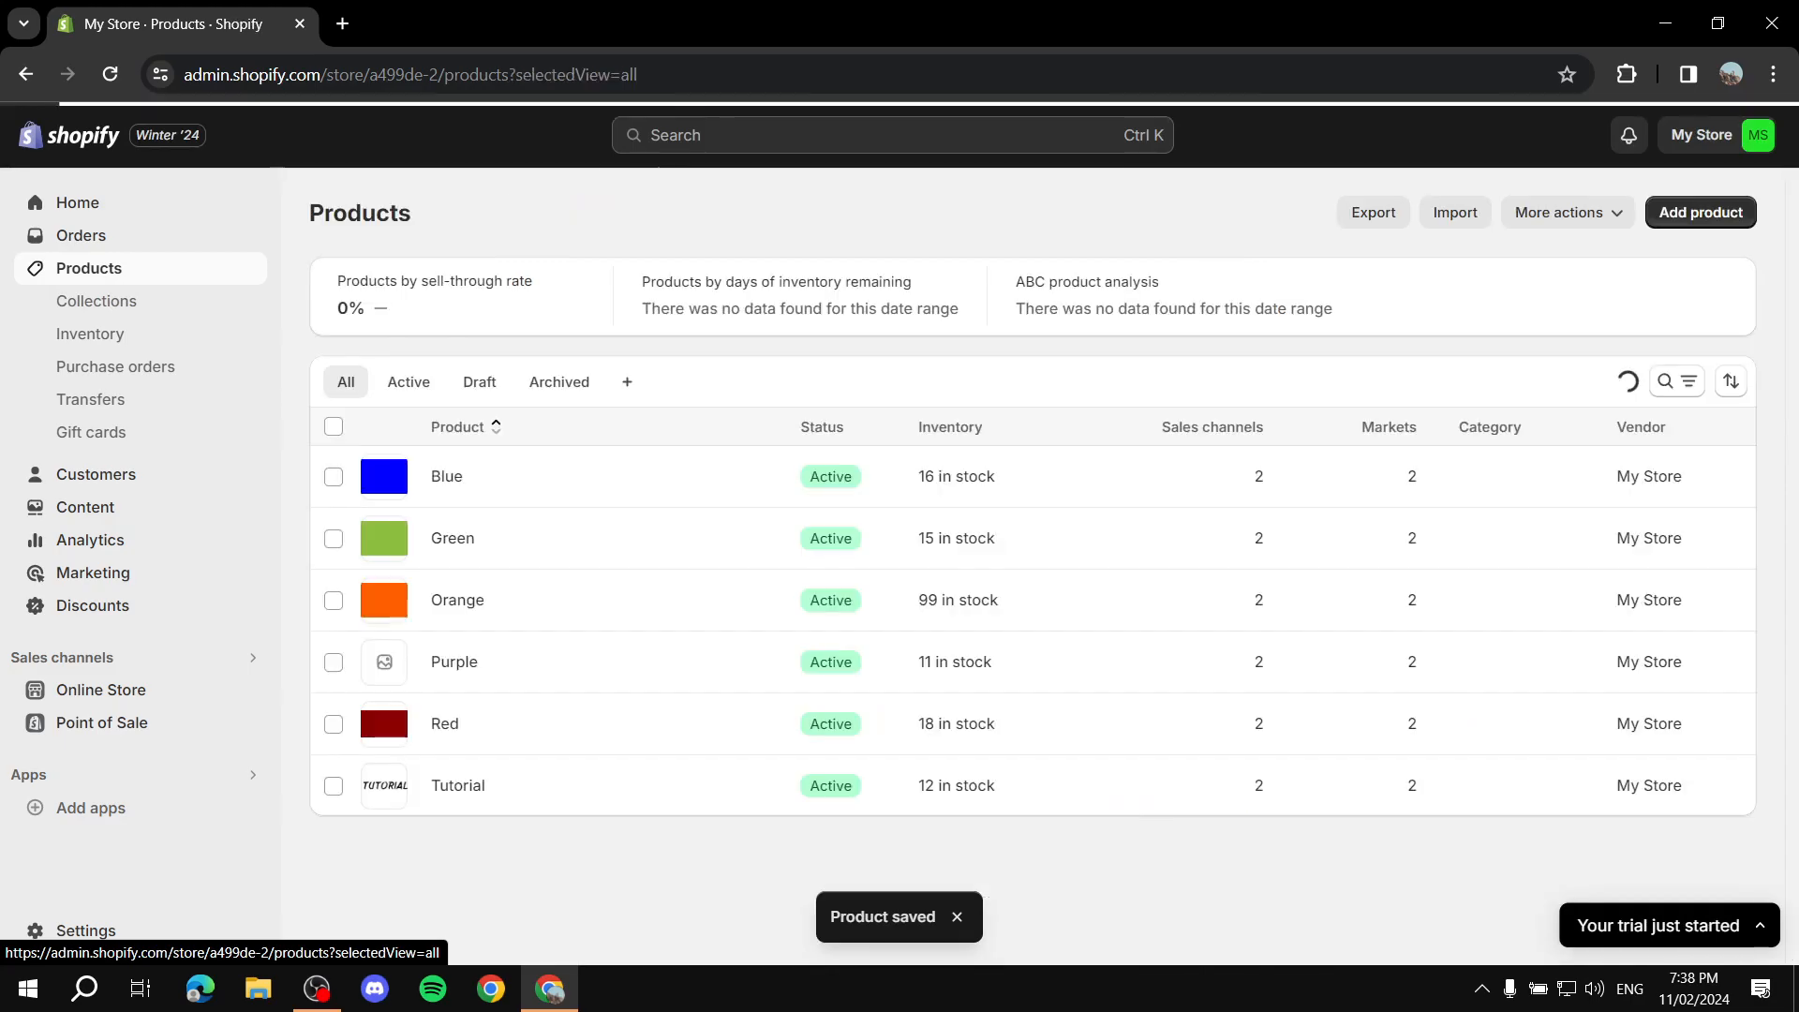
{"action": "left_click", "coordinate": [96, 301]}
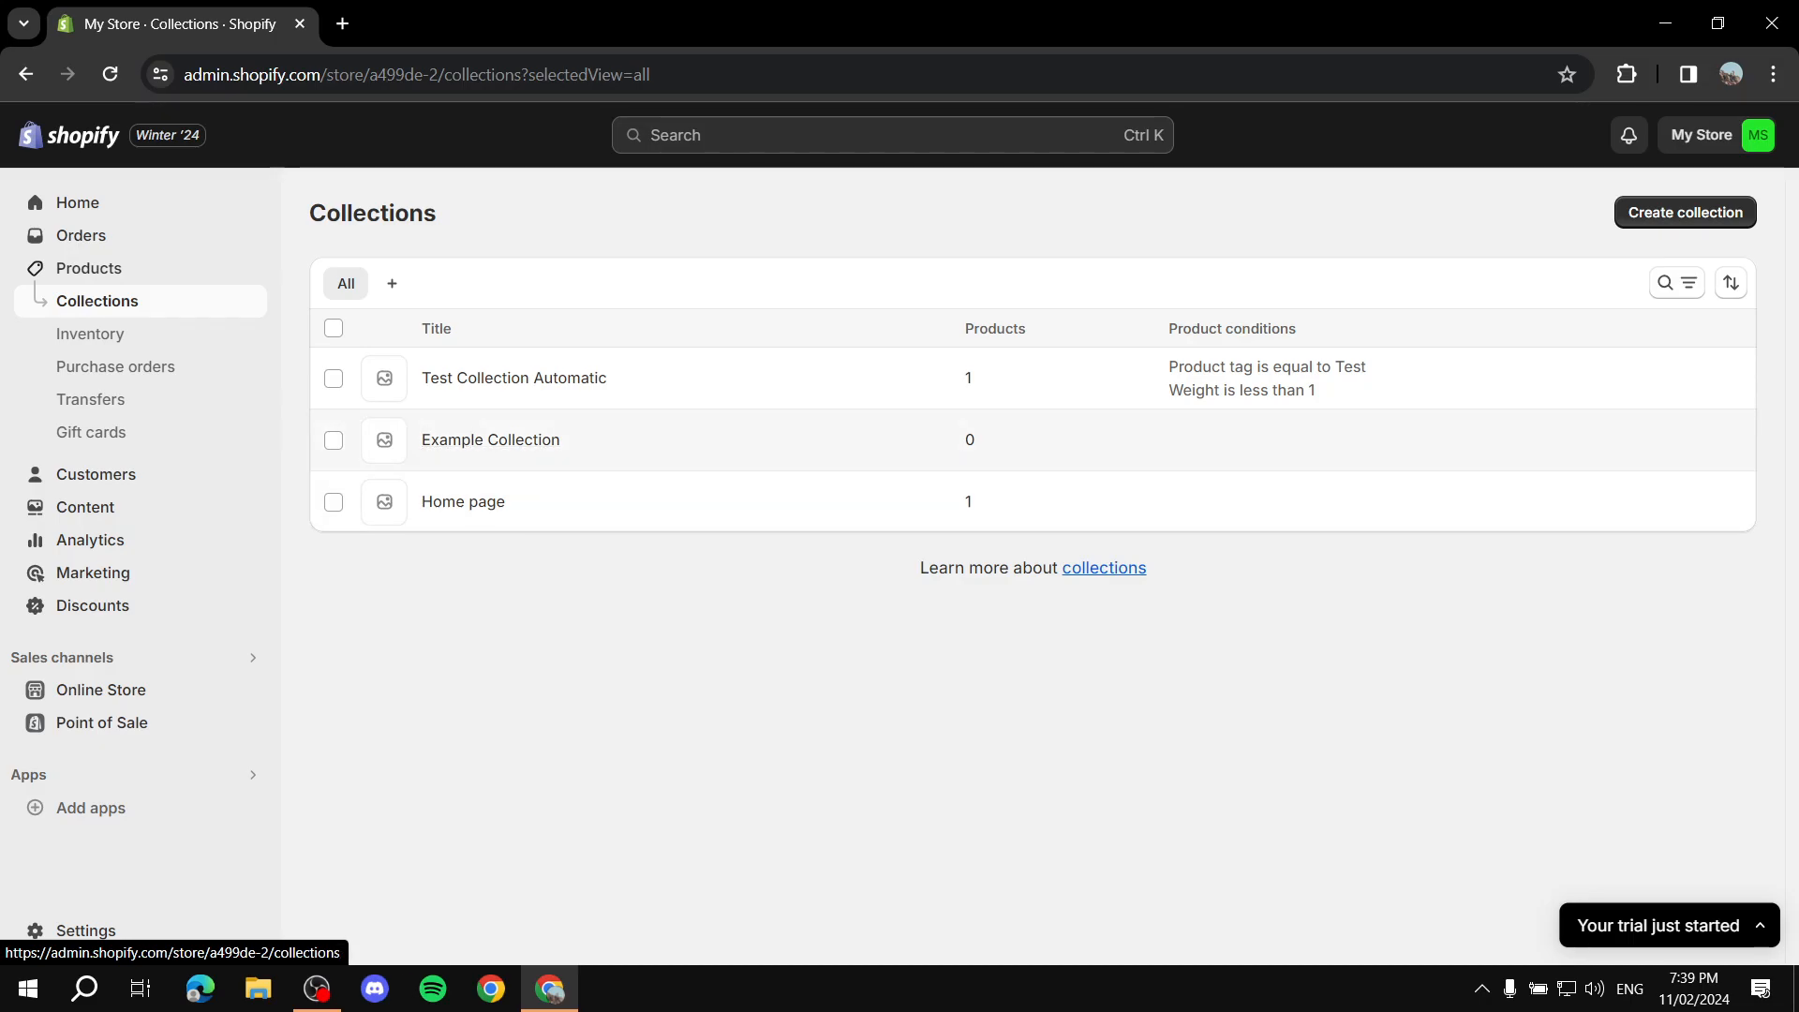
{"action": "left_click", "coordinate": [490, 439]}
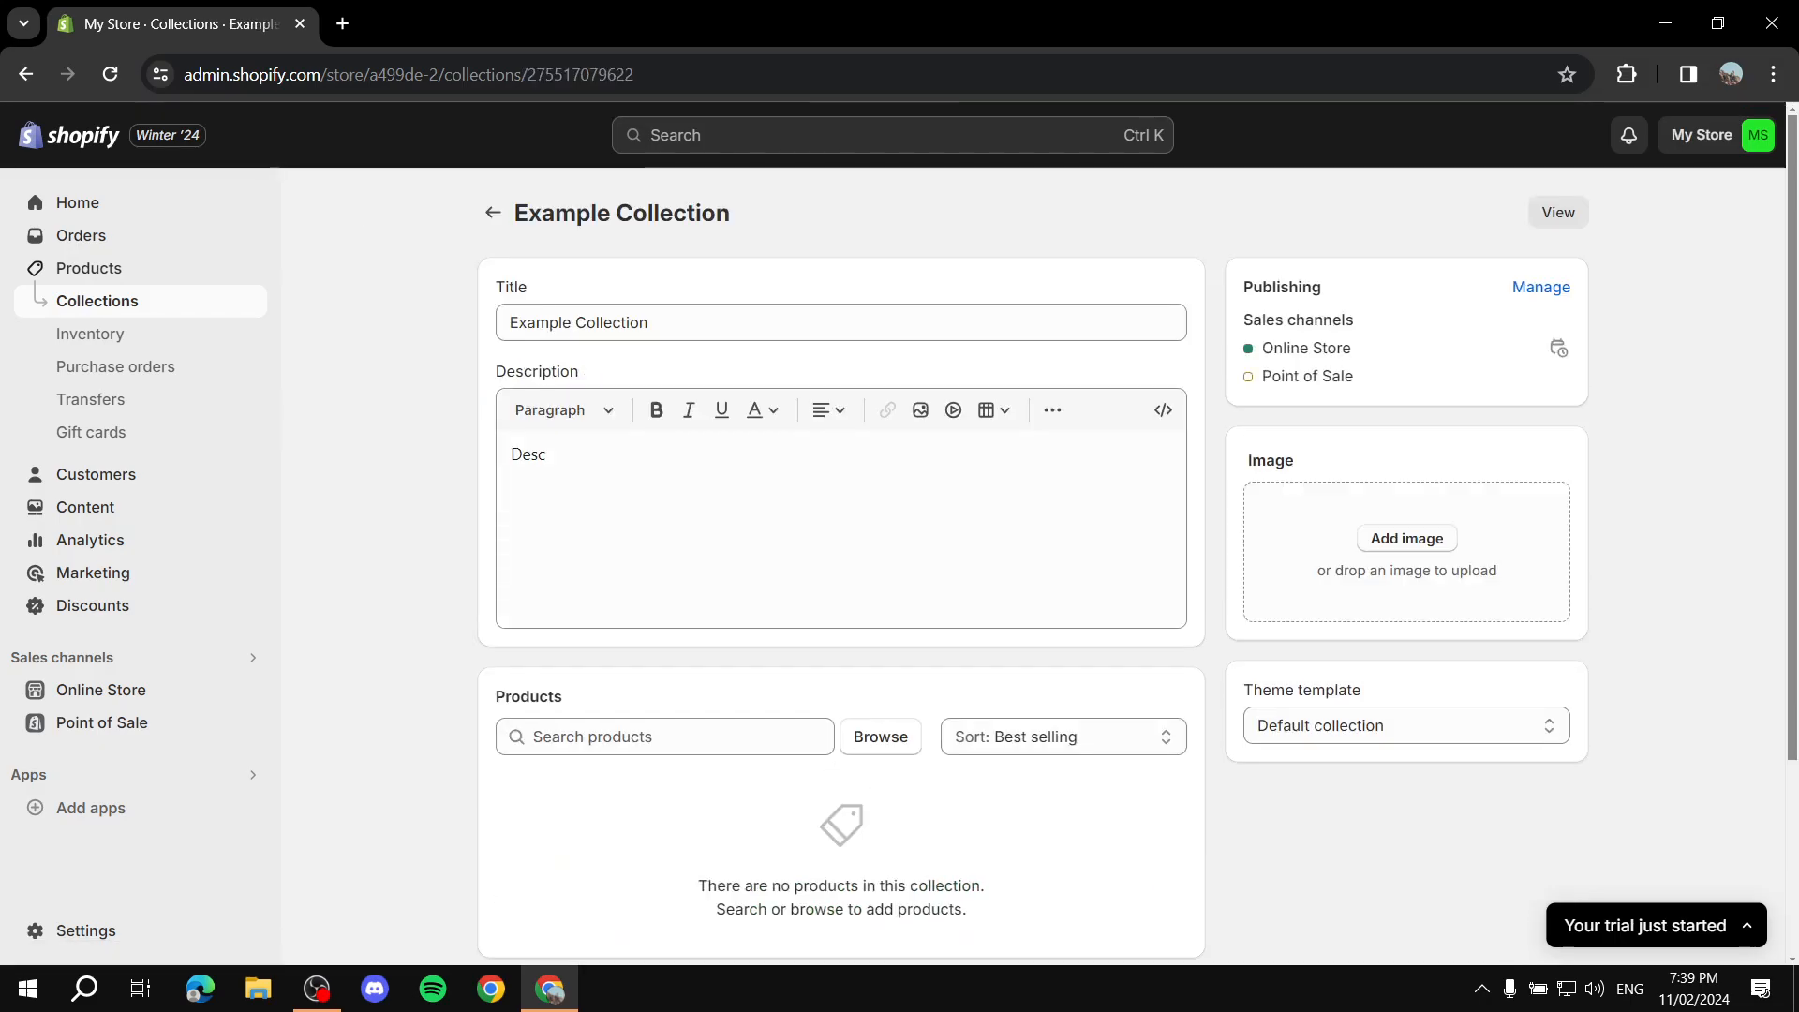
{"action": "scroll", "coordinate": [490, 440], "scroll_direction": "down", "scroll_amount": 1}
{"action": "scroll", "coordinate": [840, 563], "scroll_direction": "down", "scroll_amount": 2}
{"action": "scroll", "coordinate": [840, 562], "scroll_direction": "up", "scroll_amount": 3}
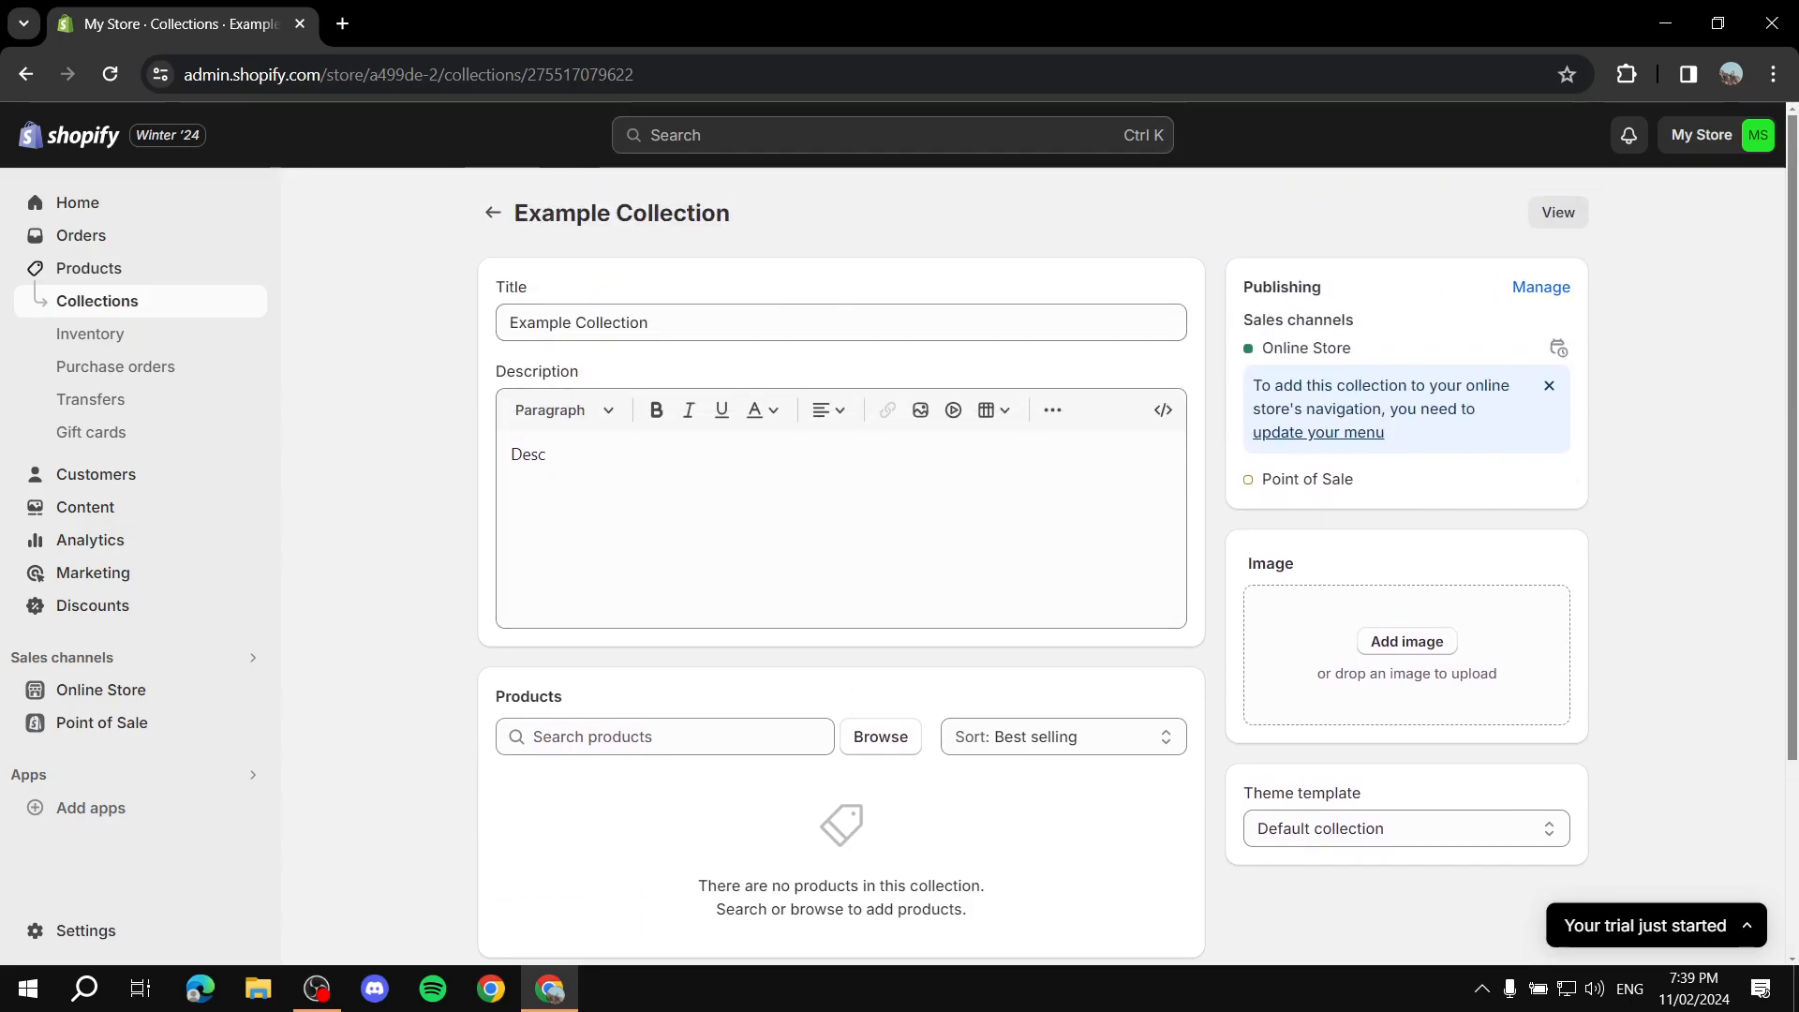
{"action": "scroll", "coordinate": [841, 563], "scroll_direction": "down", "scroll_amount": 3}
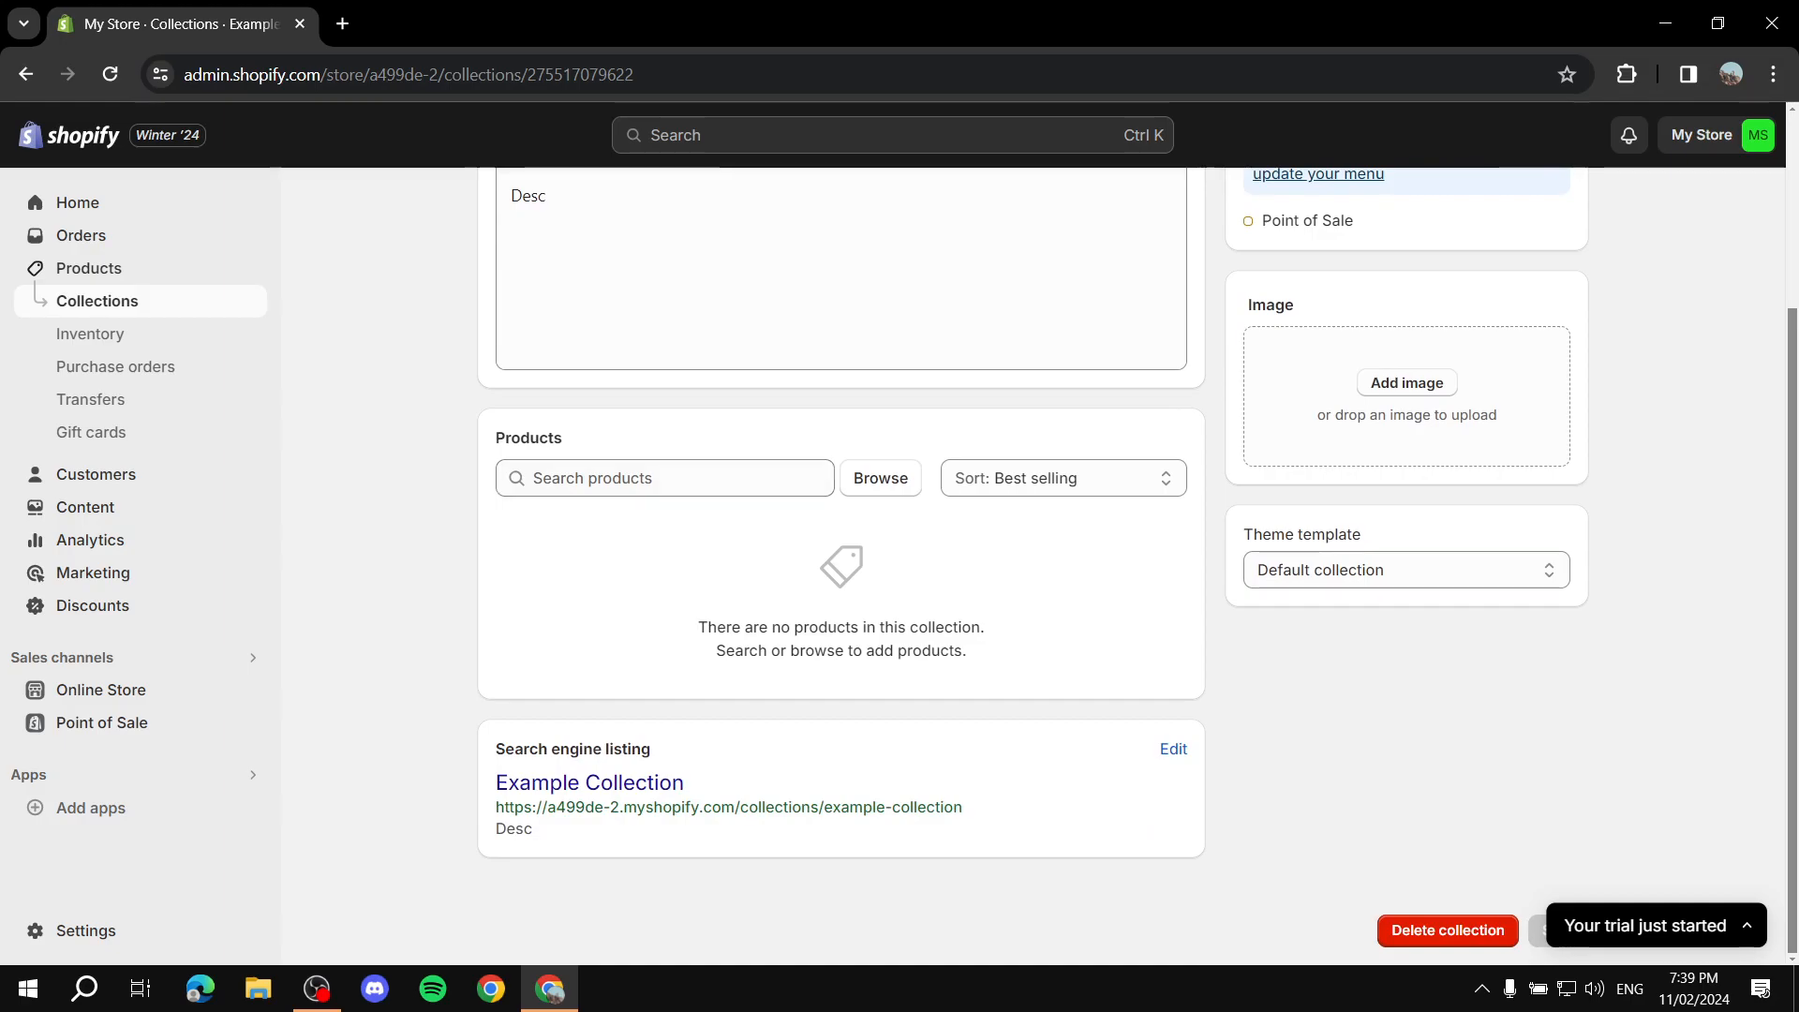
{"action": "double_click", "coordinate": [529, 439]}
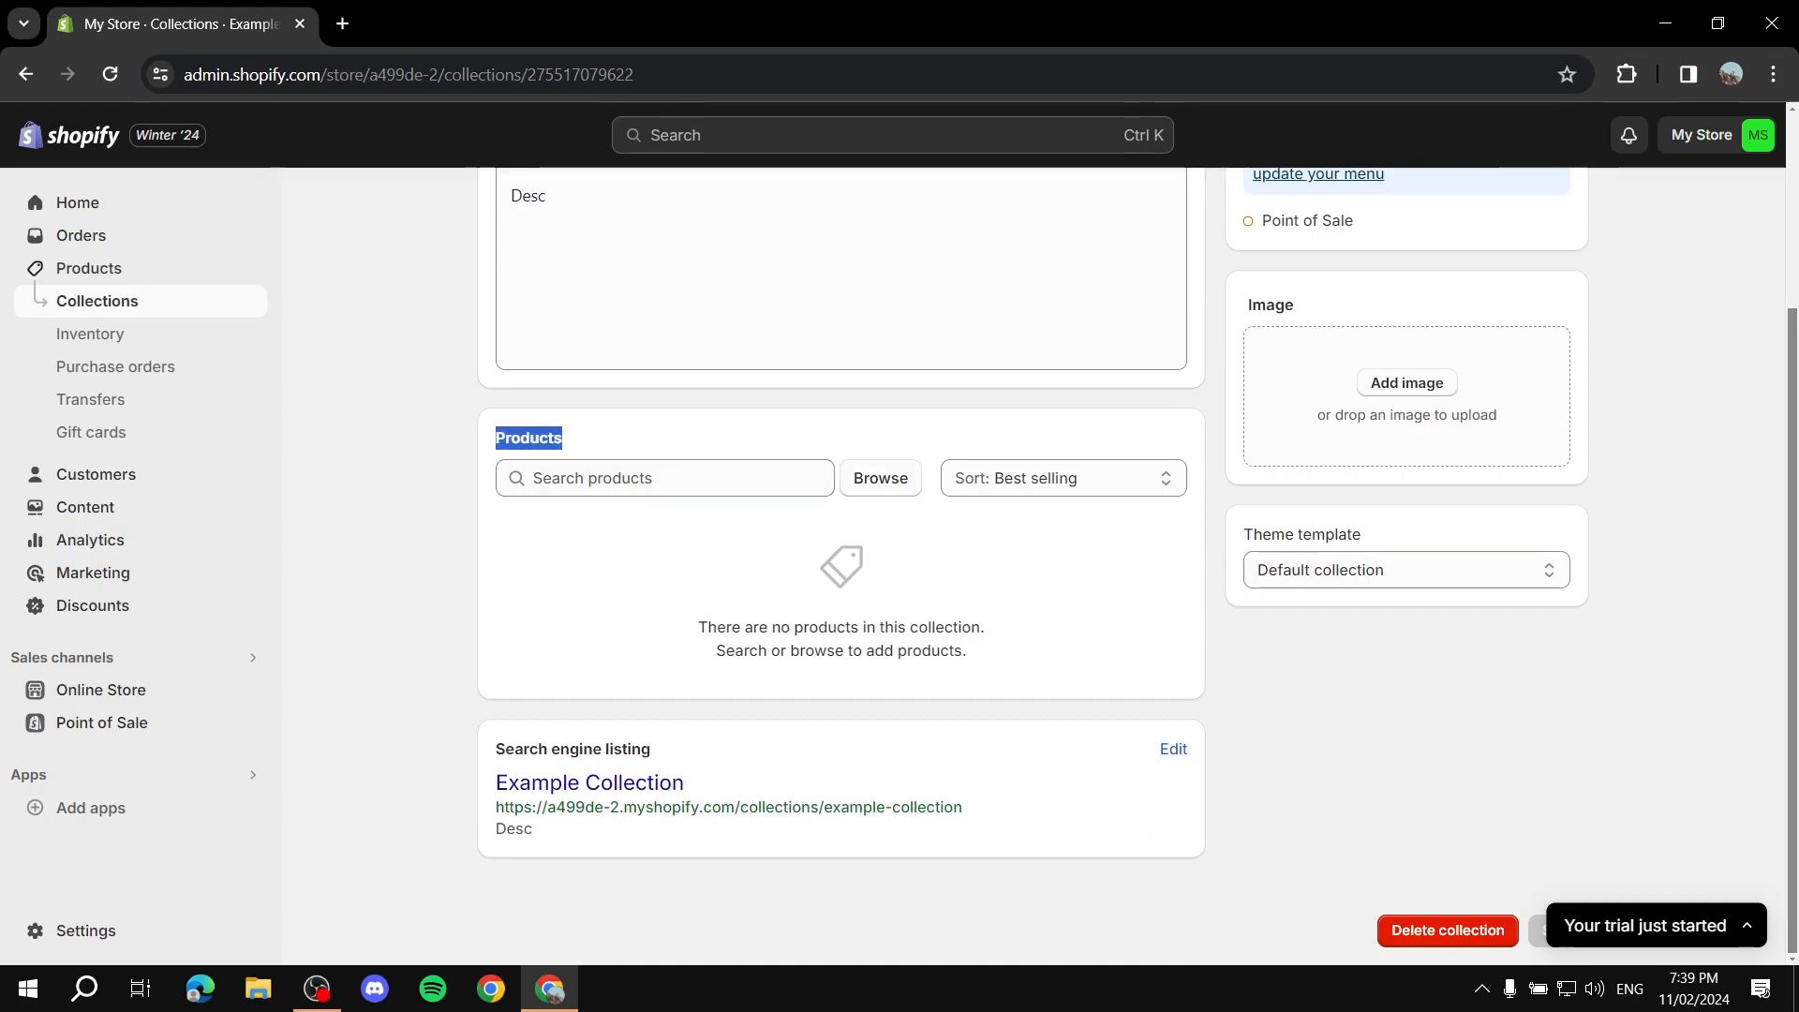
{"action": "left_click", "coordinate": [881, 478]}
{"action": "left_click", "coordinate": [559, 445]}
{"action": "left_click", "coordinate": [559, 512]}
{"action": "left_click", "coordinate": [559, 579]}
{"action": "scroll", "coordinate": [559, 576], "scroll_direction": "down", "scroll_amount": 2}
{"action": "left_click", "coordinate": [559, 547]}
{"action": "left_click", "coordinate": [560, 613]}
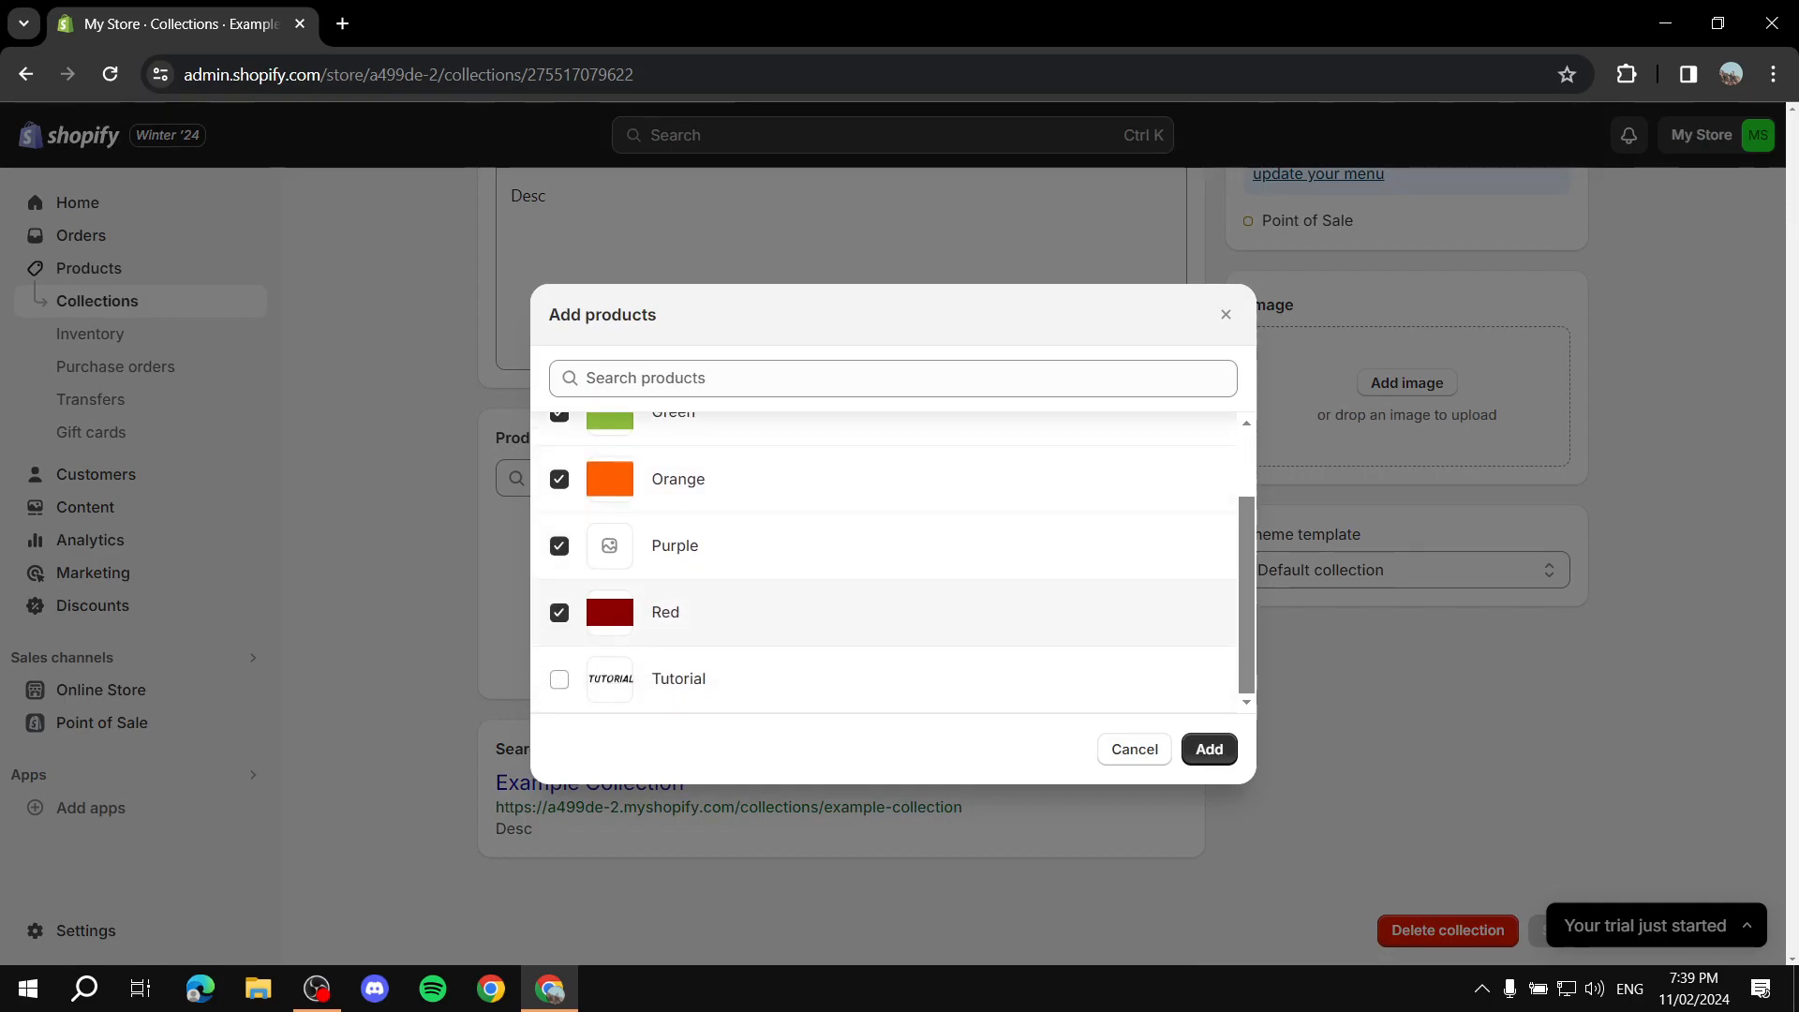
{"action": "left_click", "coordinate": [560, 680]}
{"action": "left_click", "coordinate": [1209, 750]}
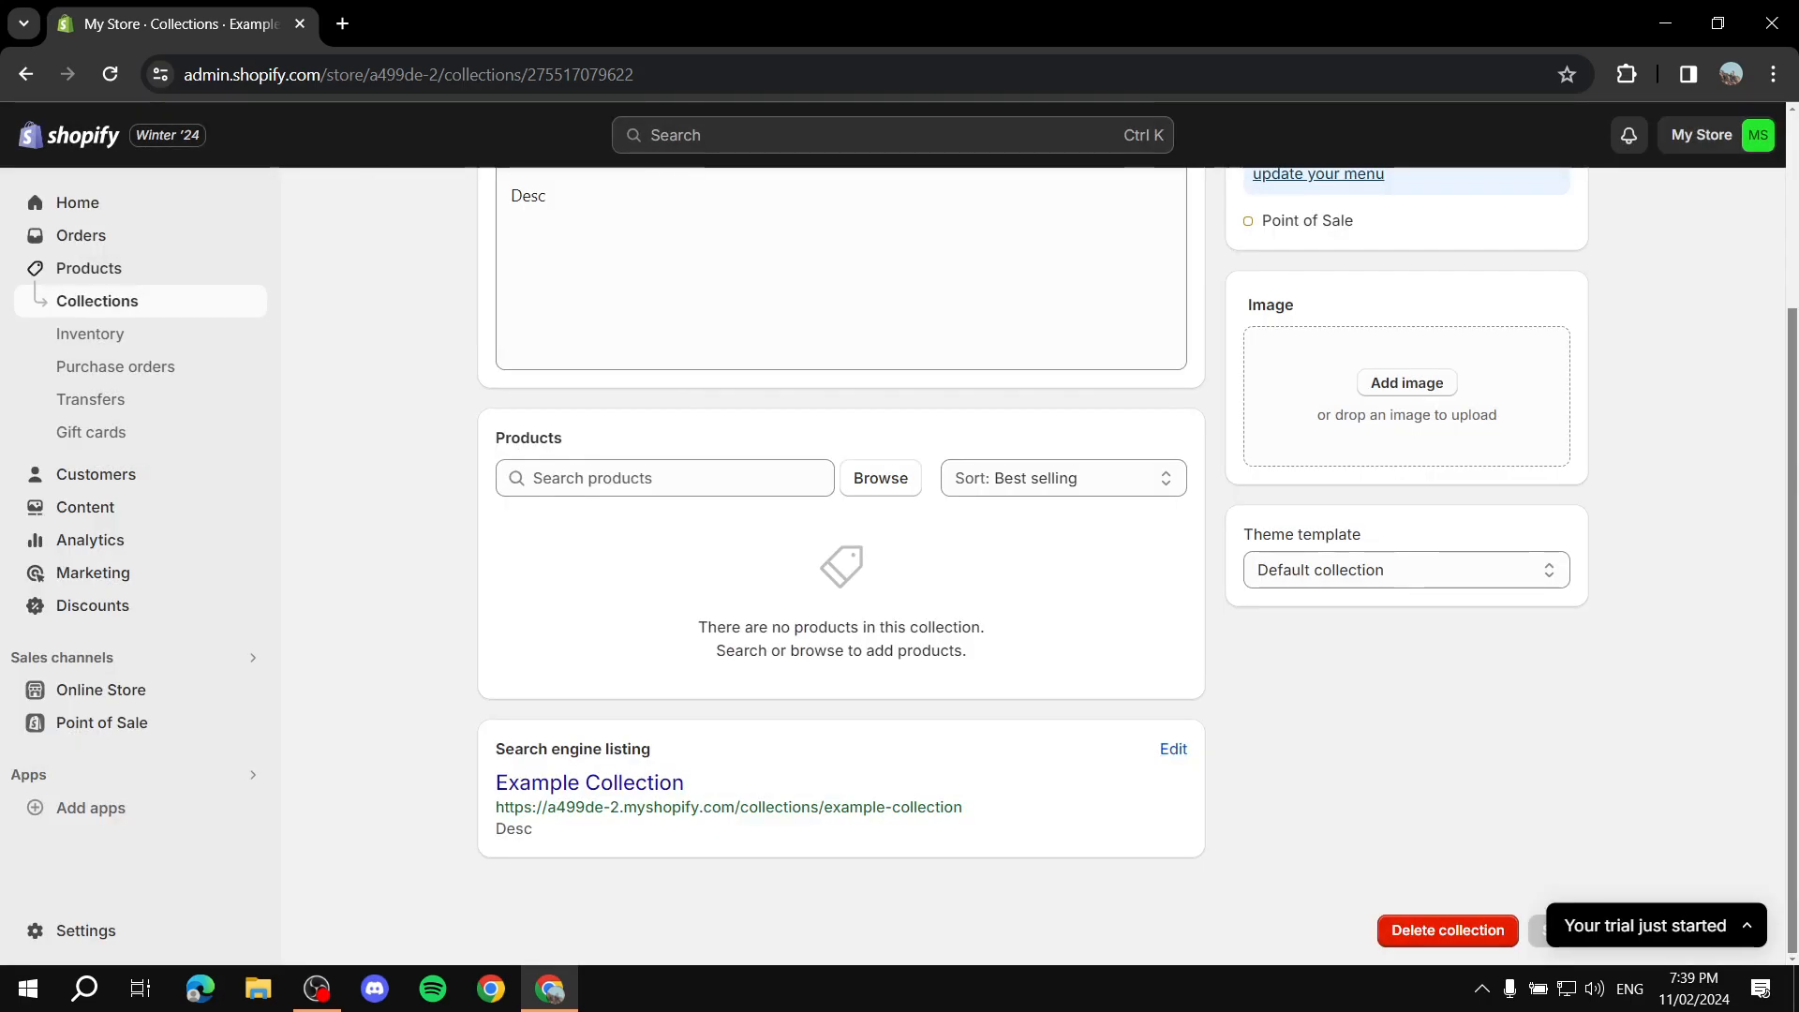
Step: Compare the product counts of both collections and review each collection's products list
{"action": "scroll", "coordinate": [938, 600], "scroll_direction": "down", "scroll_amount": 3}
{"action": "scroll", "coordinate": [937, 600], "scroll_direction": "up", "scroll_amount": 5}
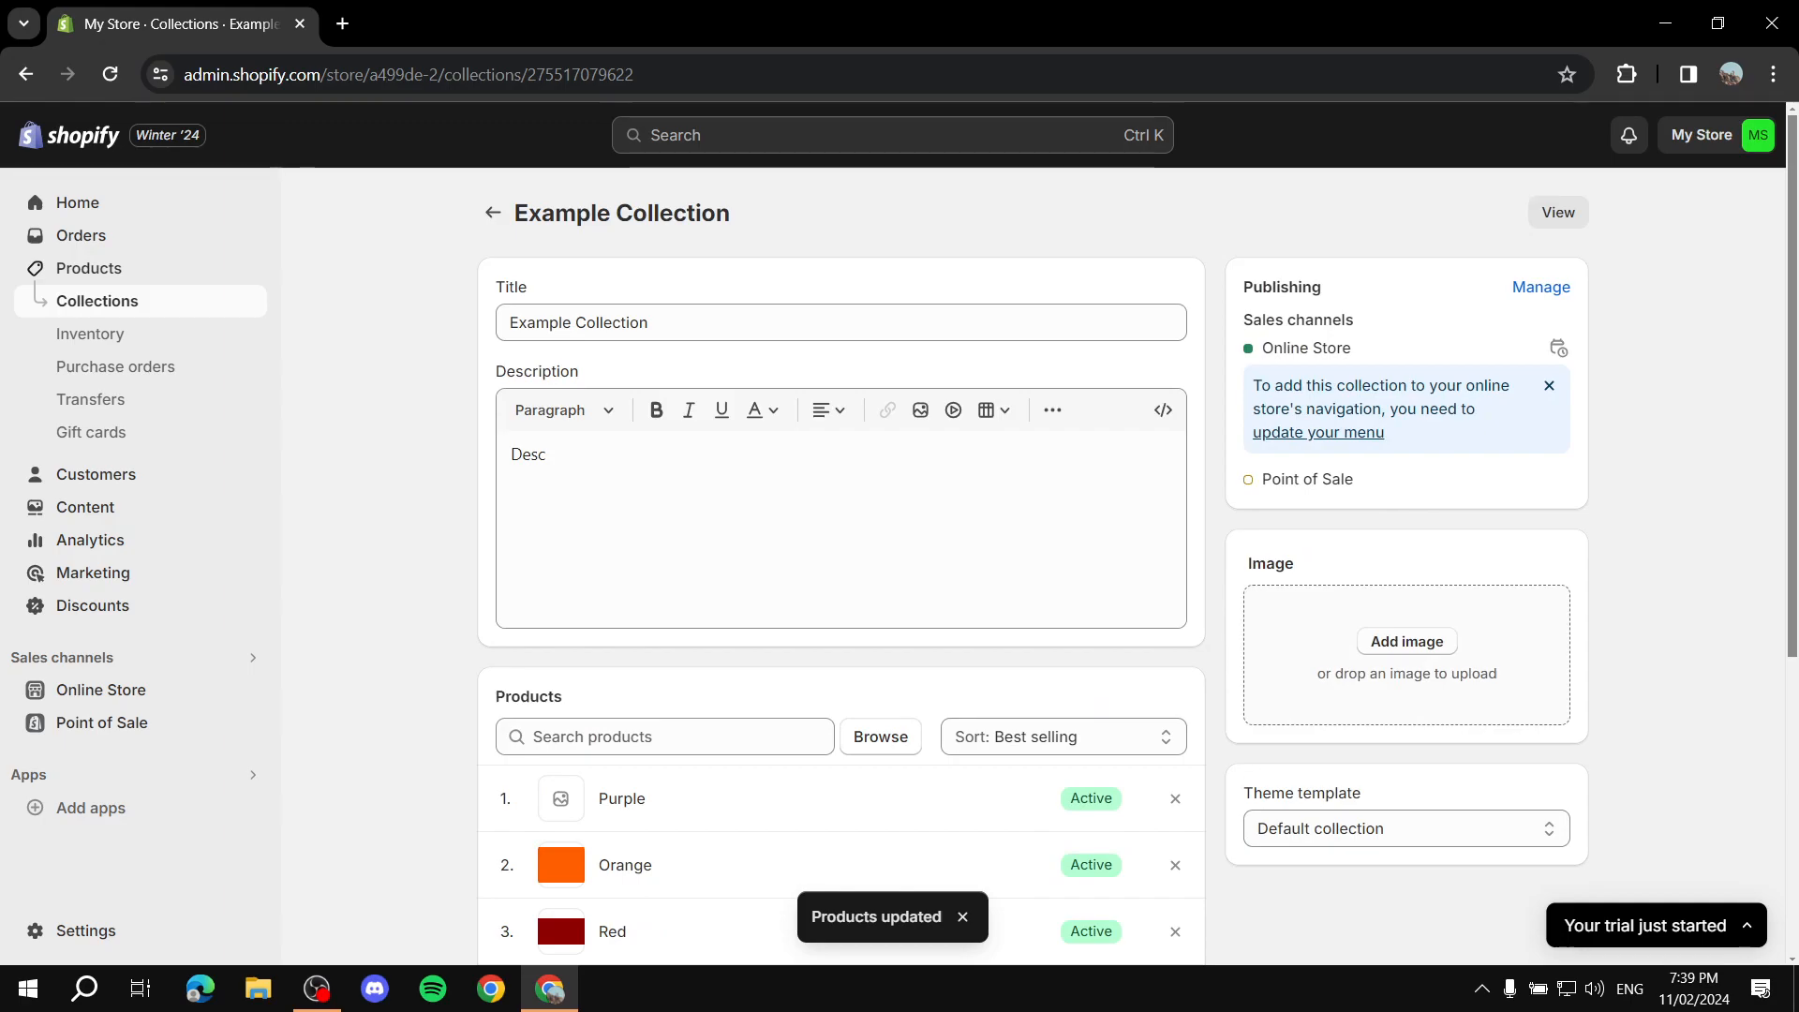
{"action": "left_click", "coordinate": [492, 213]}
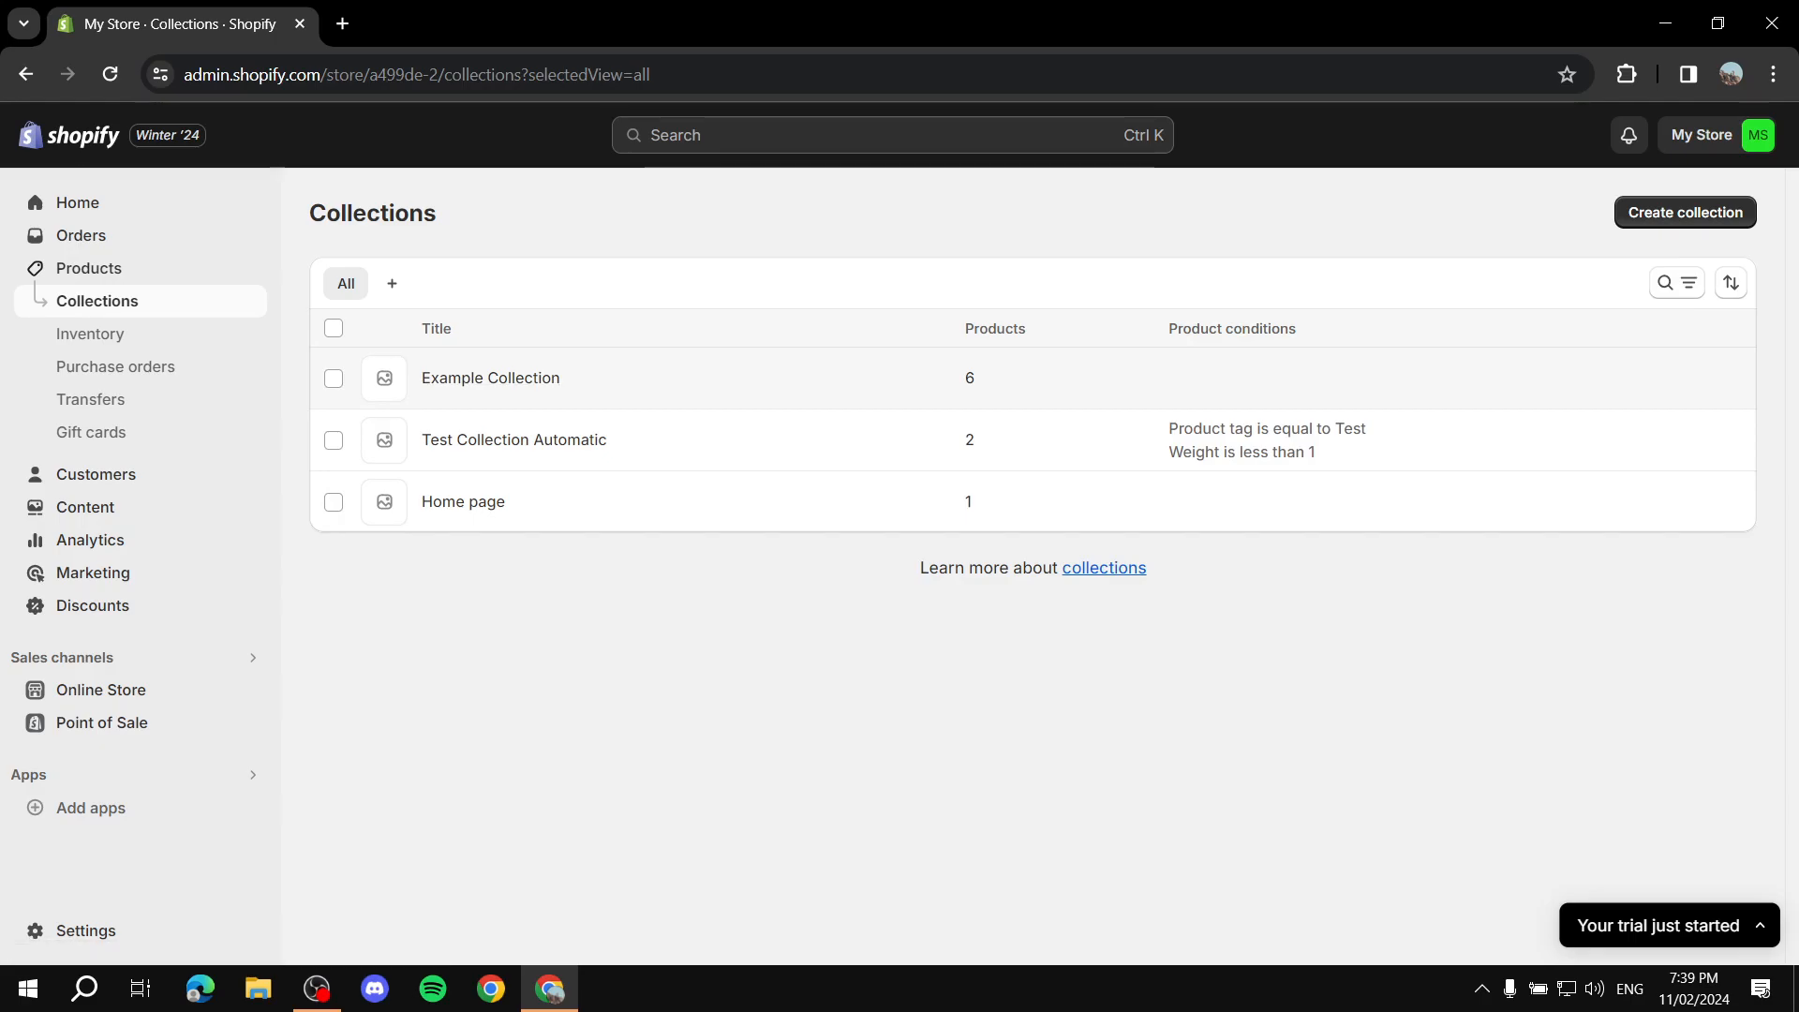
{"action": "left_click", "coordinate": [490, 378]}
{"action": "scroll", "coordinate": [825, 563], "scroll_direction": "down", "scroll_amount": 5}
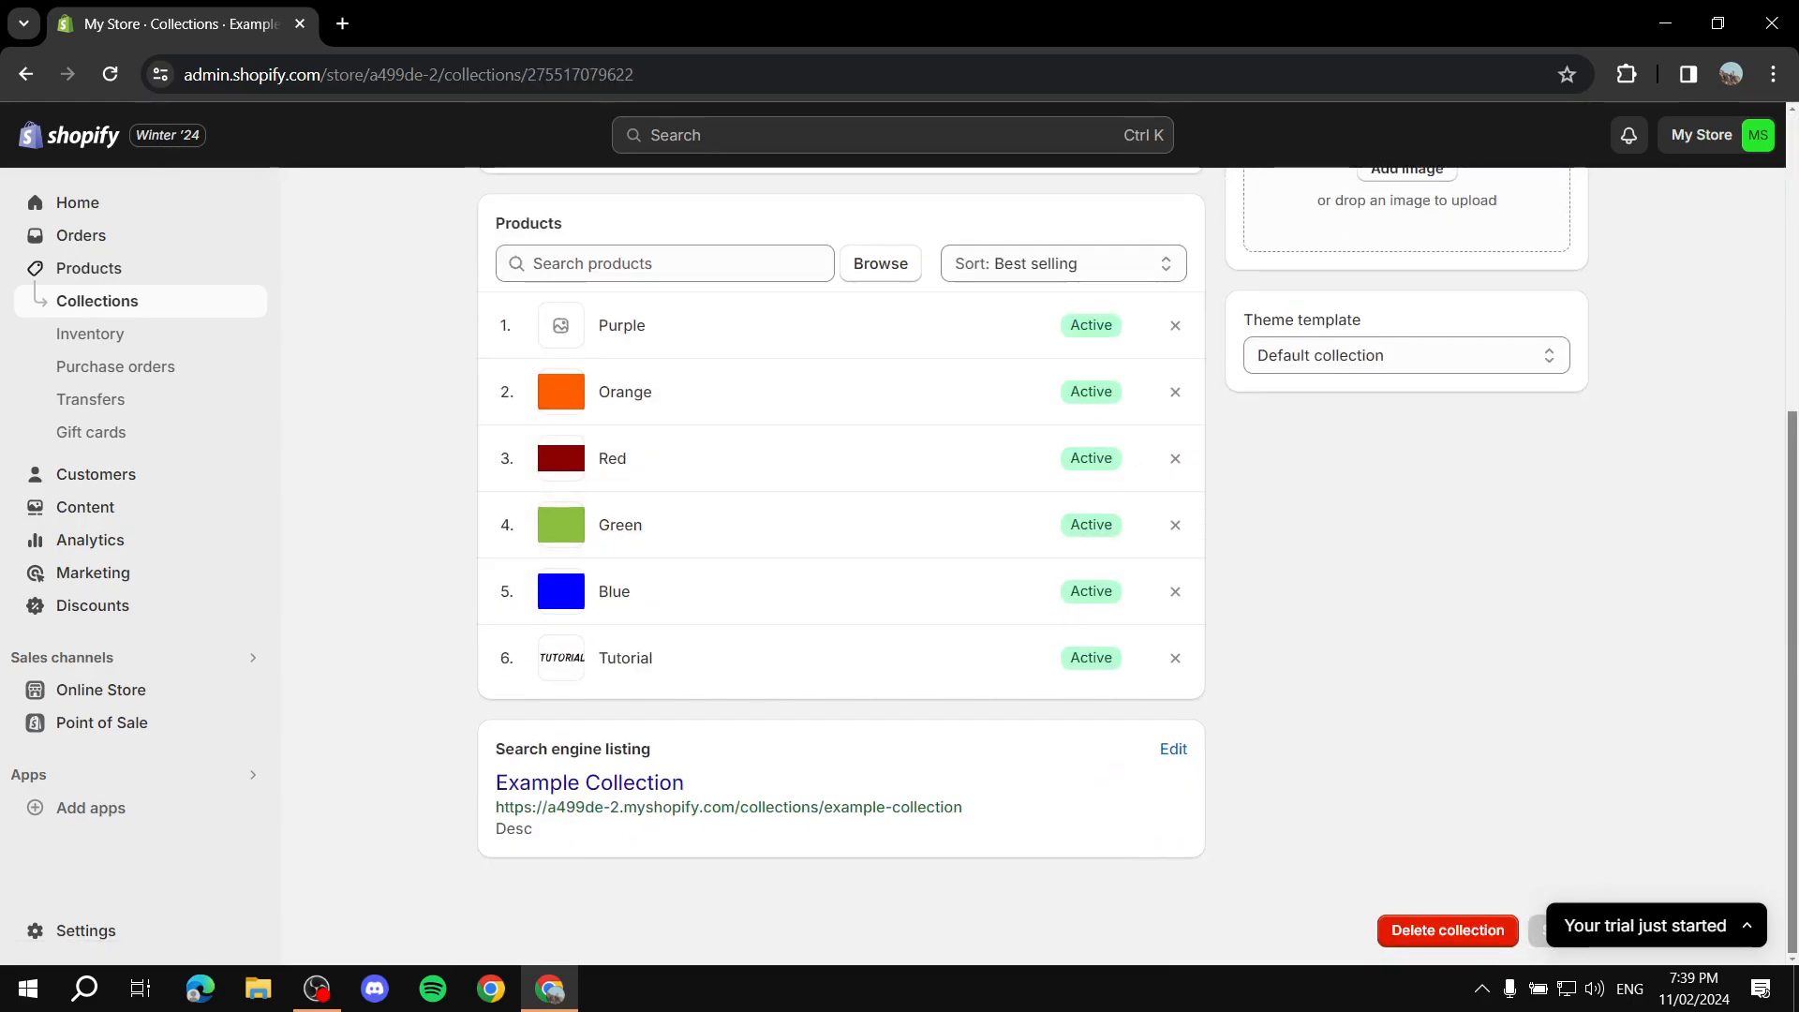
{"action": "scroll", "coordinate": [824, 562], "scroll_direction": "up", "scroll_amount": 5}
{"action": "left_click", "coordinate": [494, 212]}
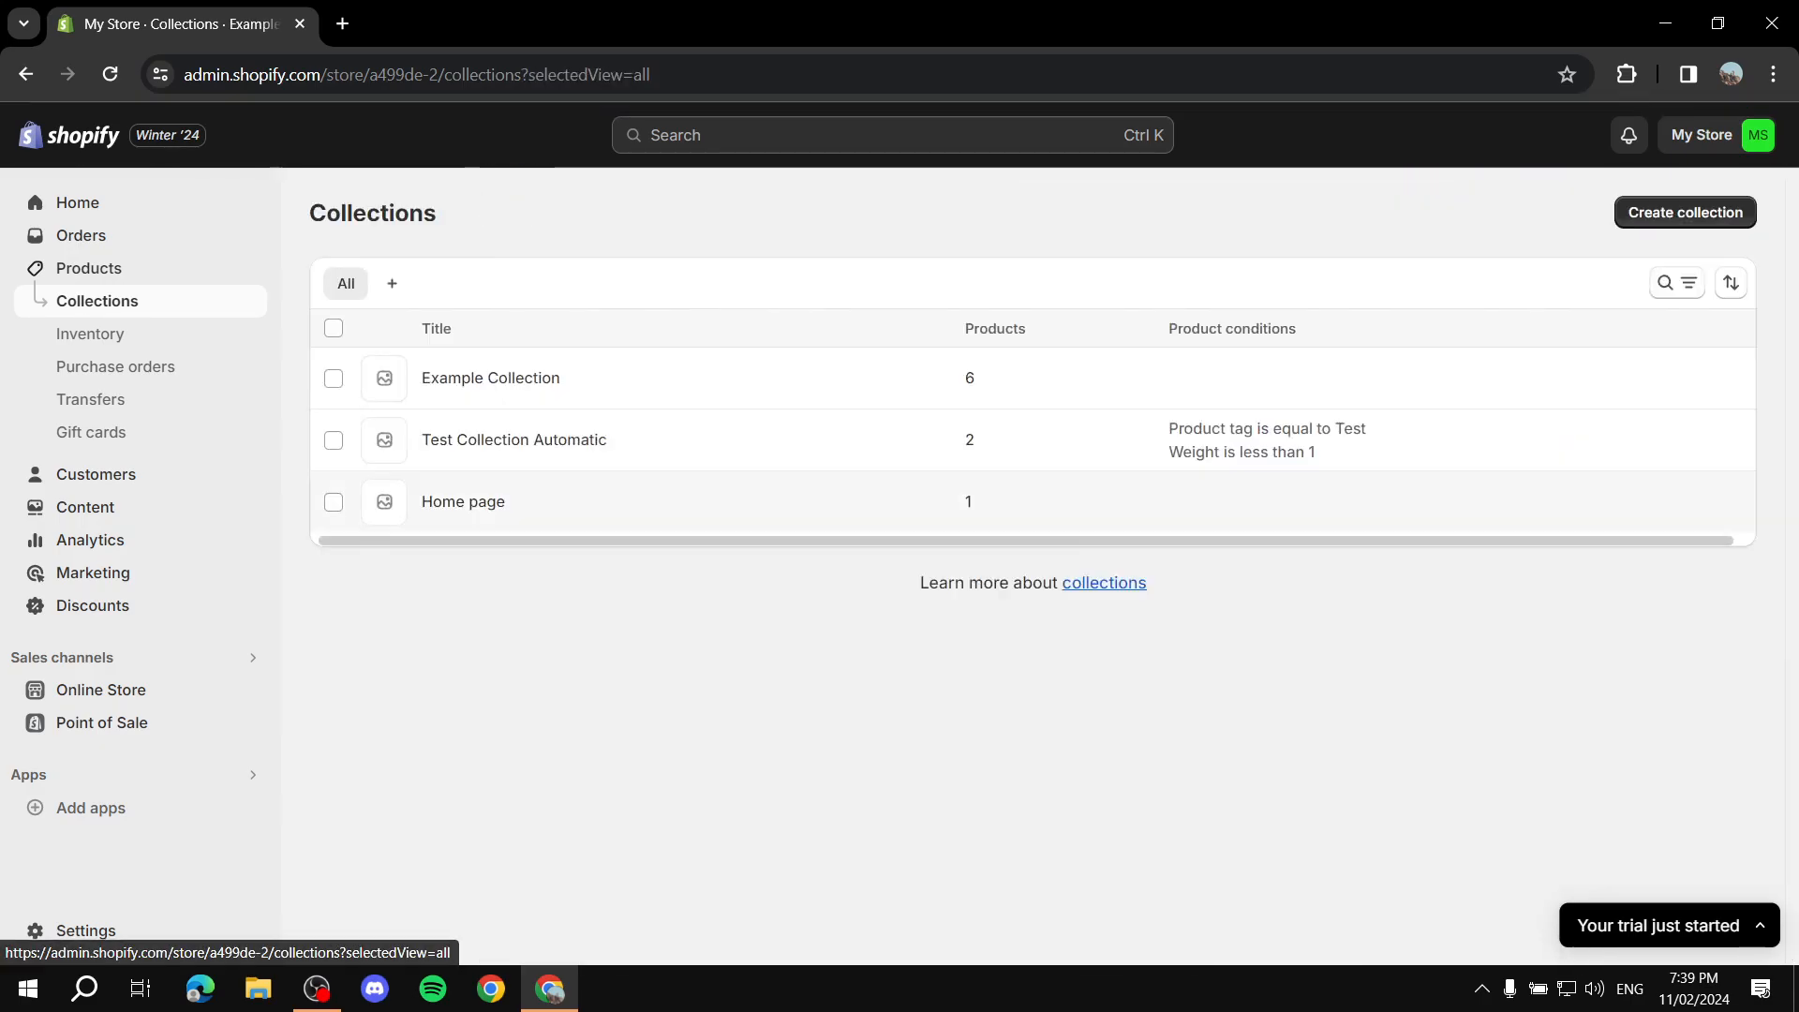
{"action": "left_click", "coordinate": [514, 440]}
{"action": "scroll", "coordinate": [513, 440], "scroll_direction": "down", "scroll_amount": 5}
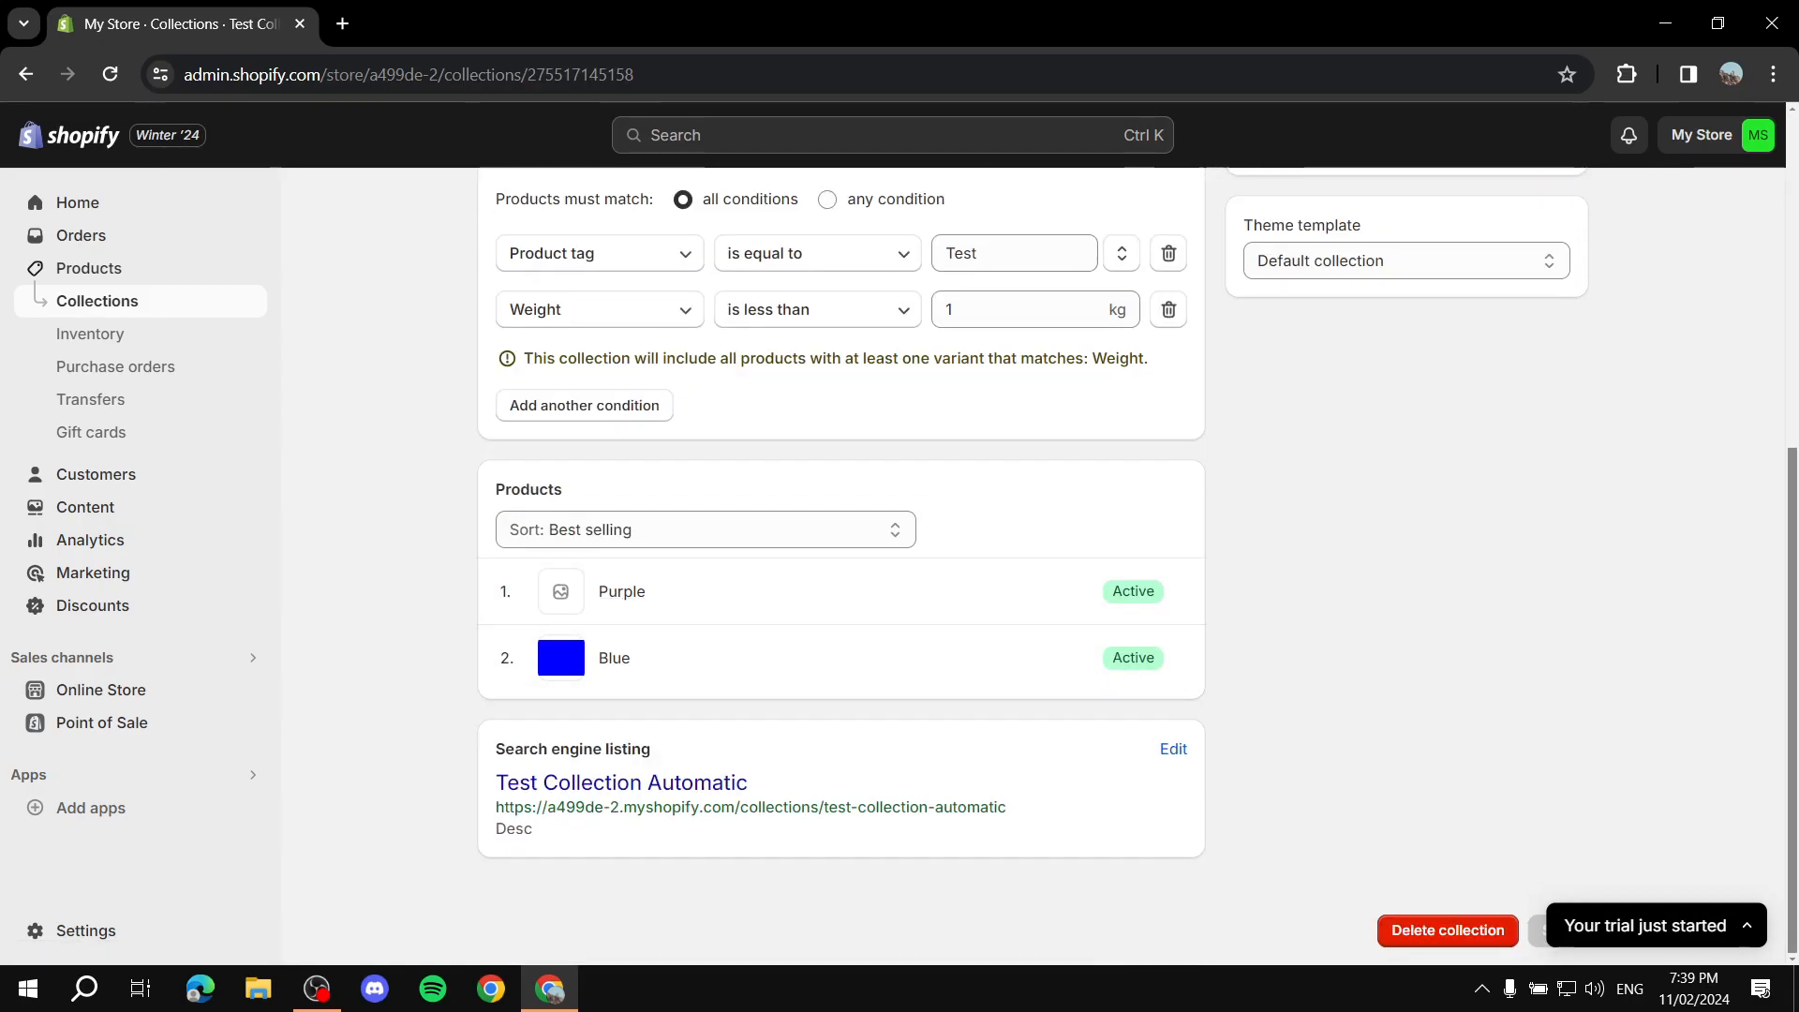
{"action": "scroll", "coordinate": [841, 563], "scroll_direction": "up", "scroll_amount": 1}
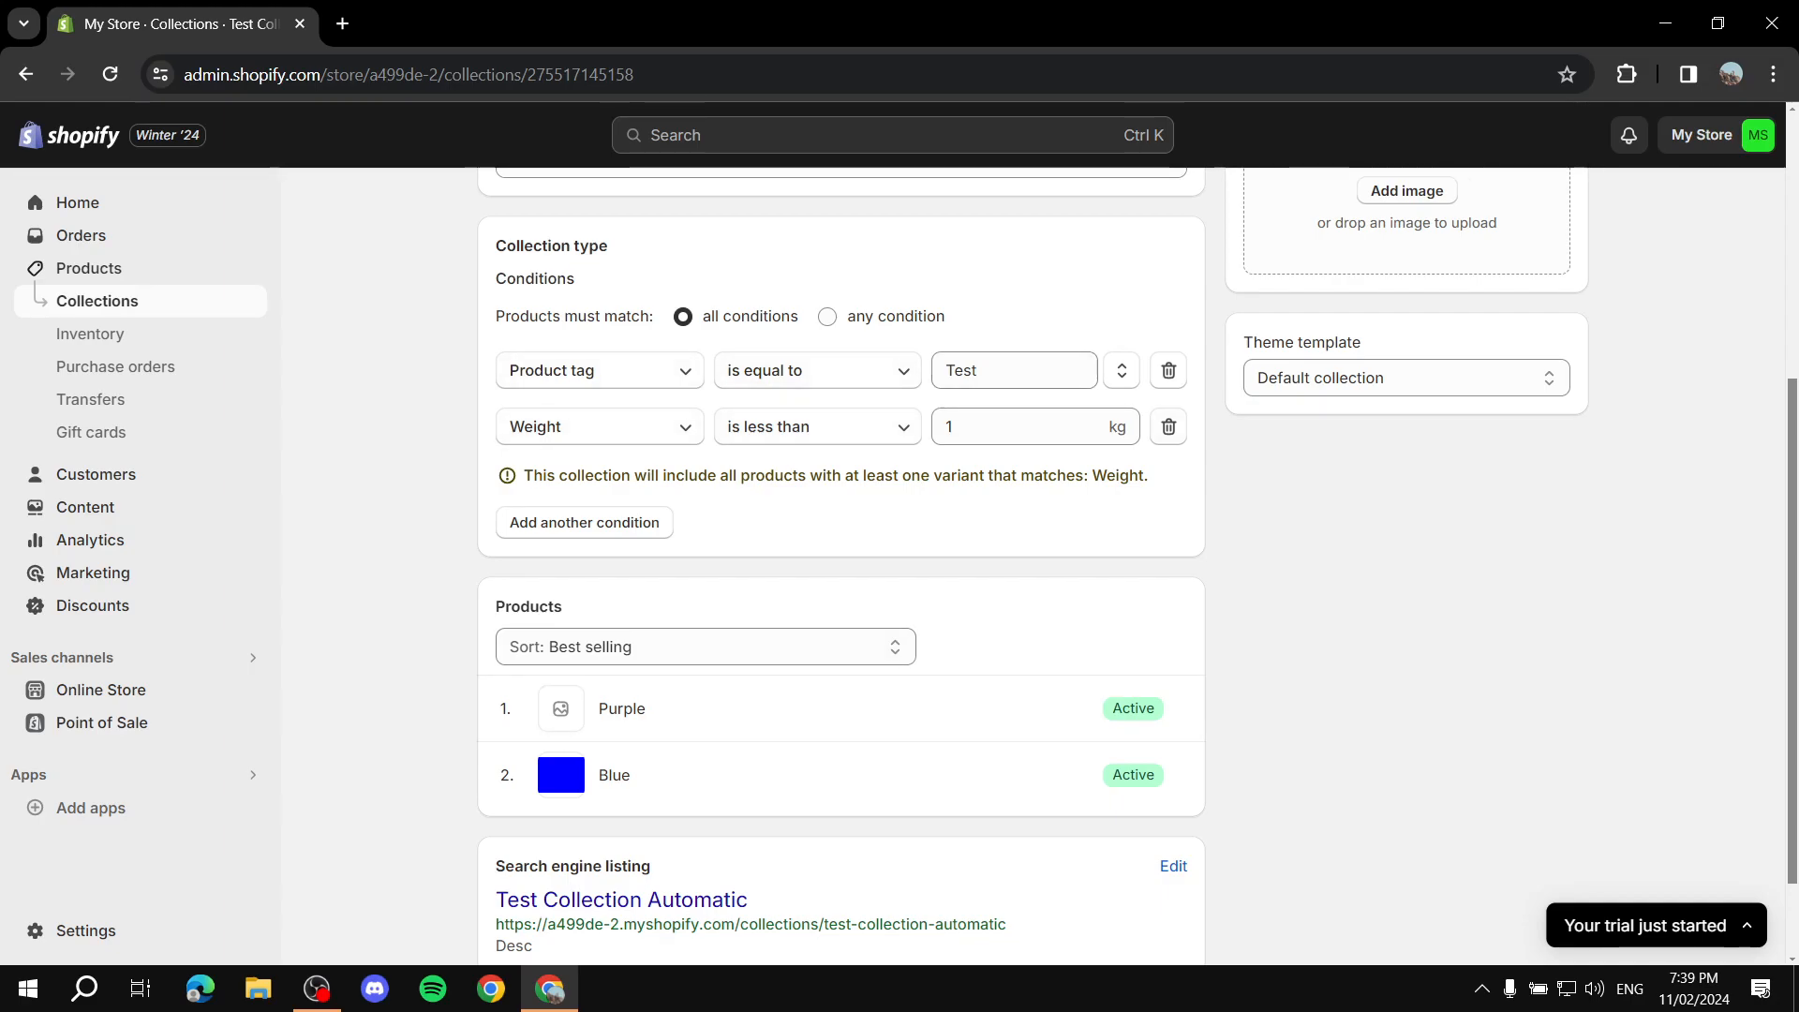
Step: Remove the weight condition from Test Collection Automatic and save the collection
{"action": "left_click", "coordinate": [1169, 427]}
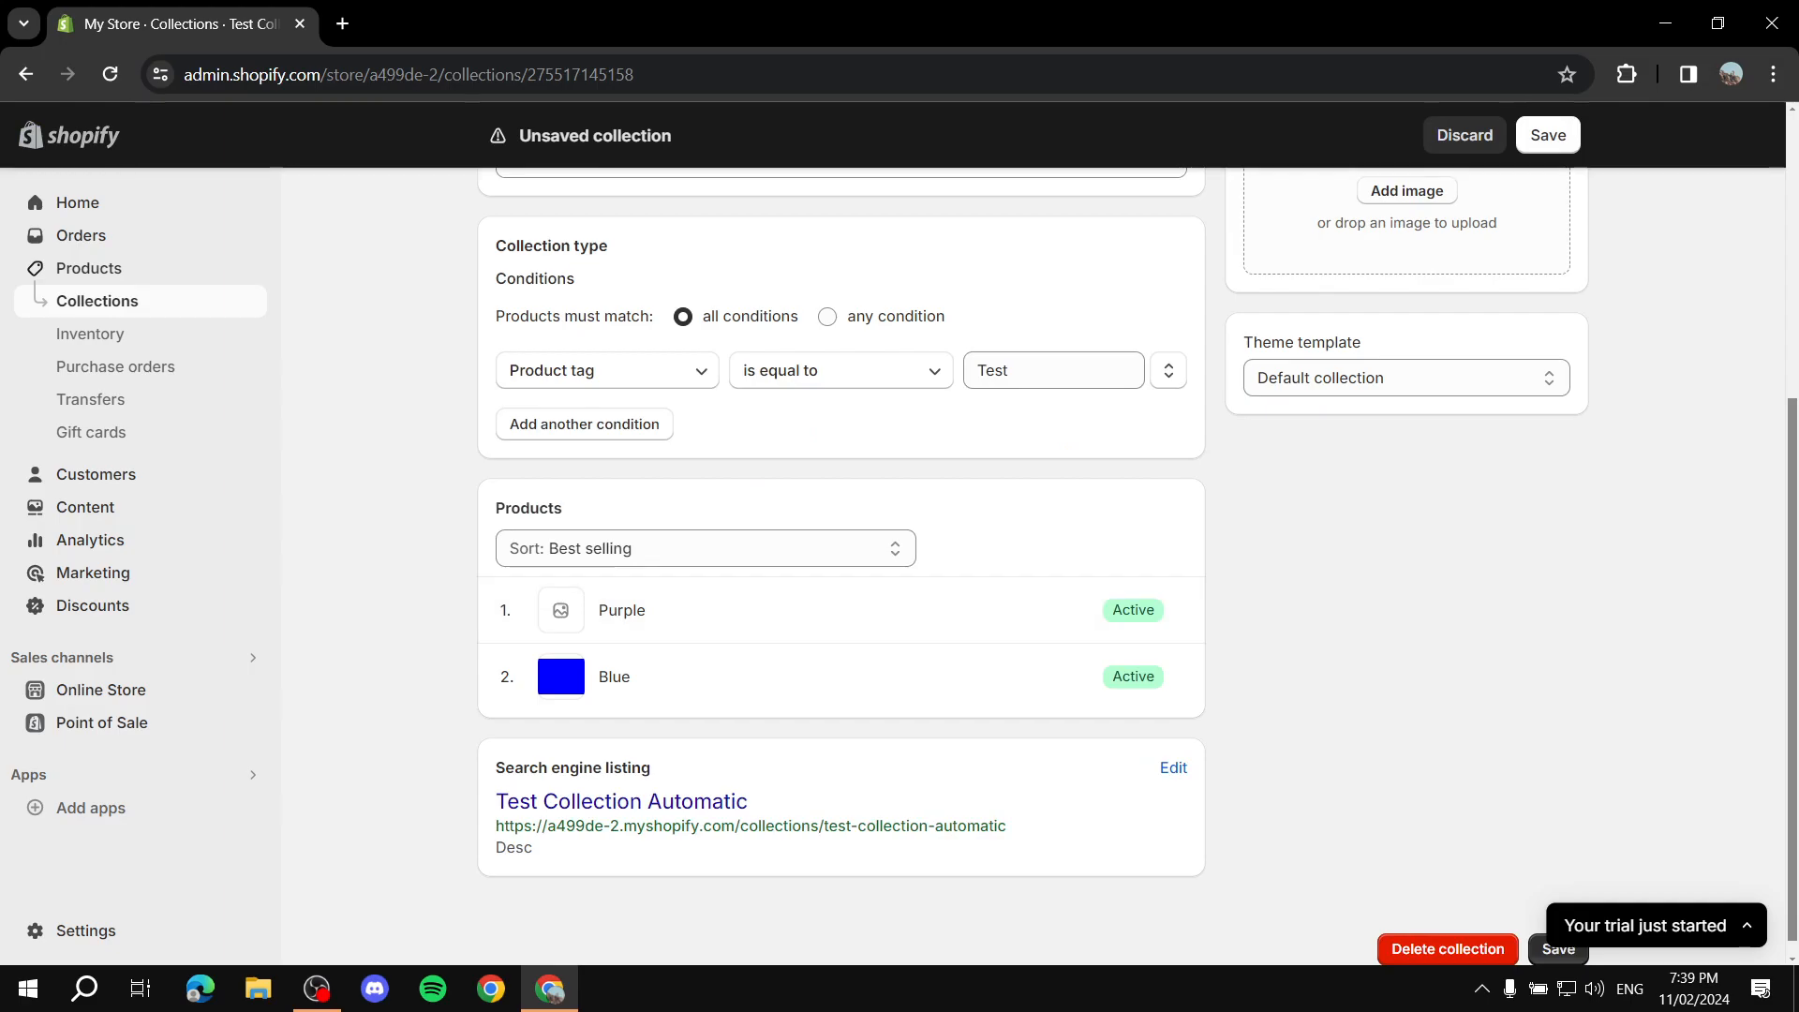
{"action": "left_click", "coordinate": [1549, 135]}
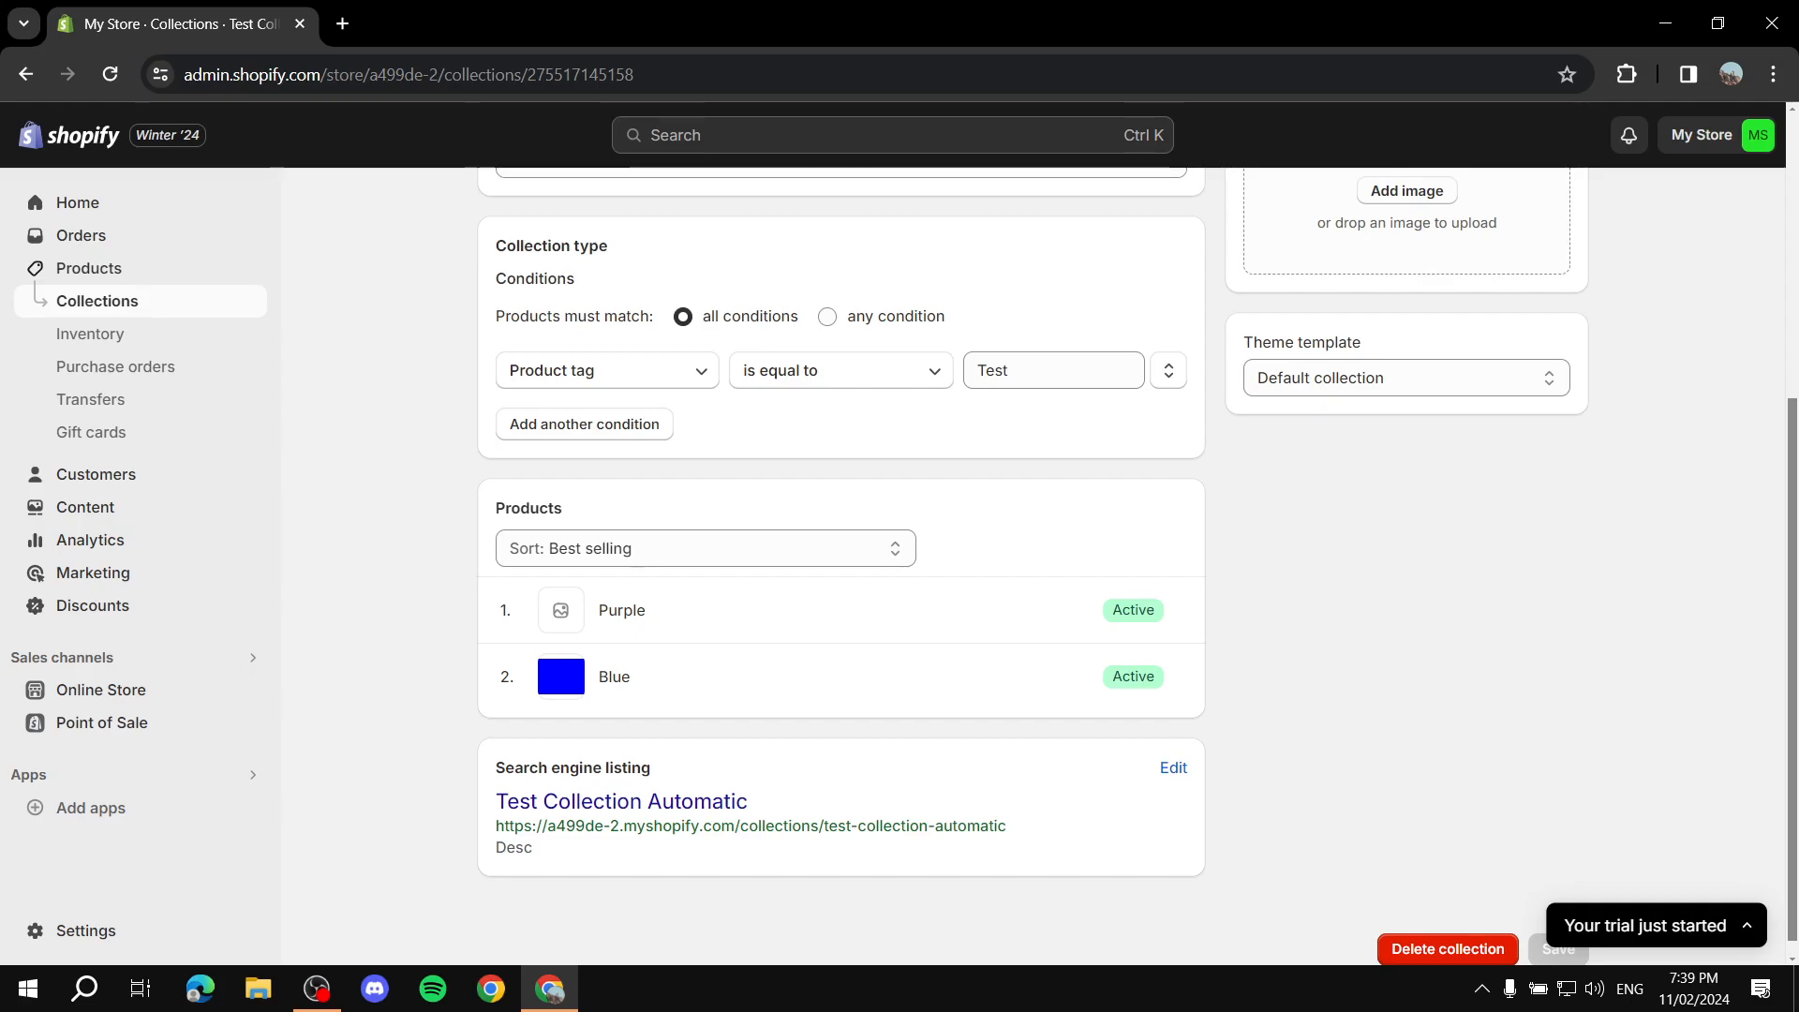
{"action": "scroll", "coordinate": [842, 562], "scroll_direction": "up", "scroll_amount": 5}
{"action": "left_click", "coordinate": [493, 213]}
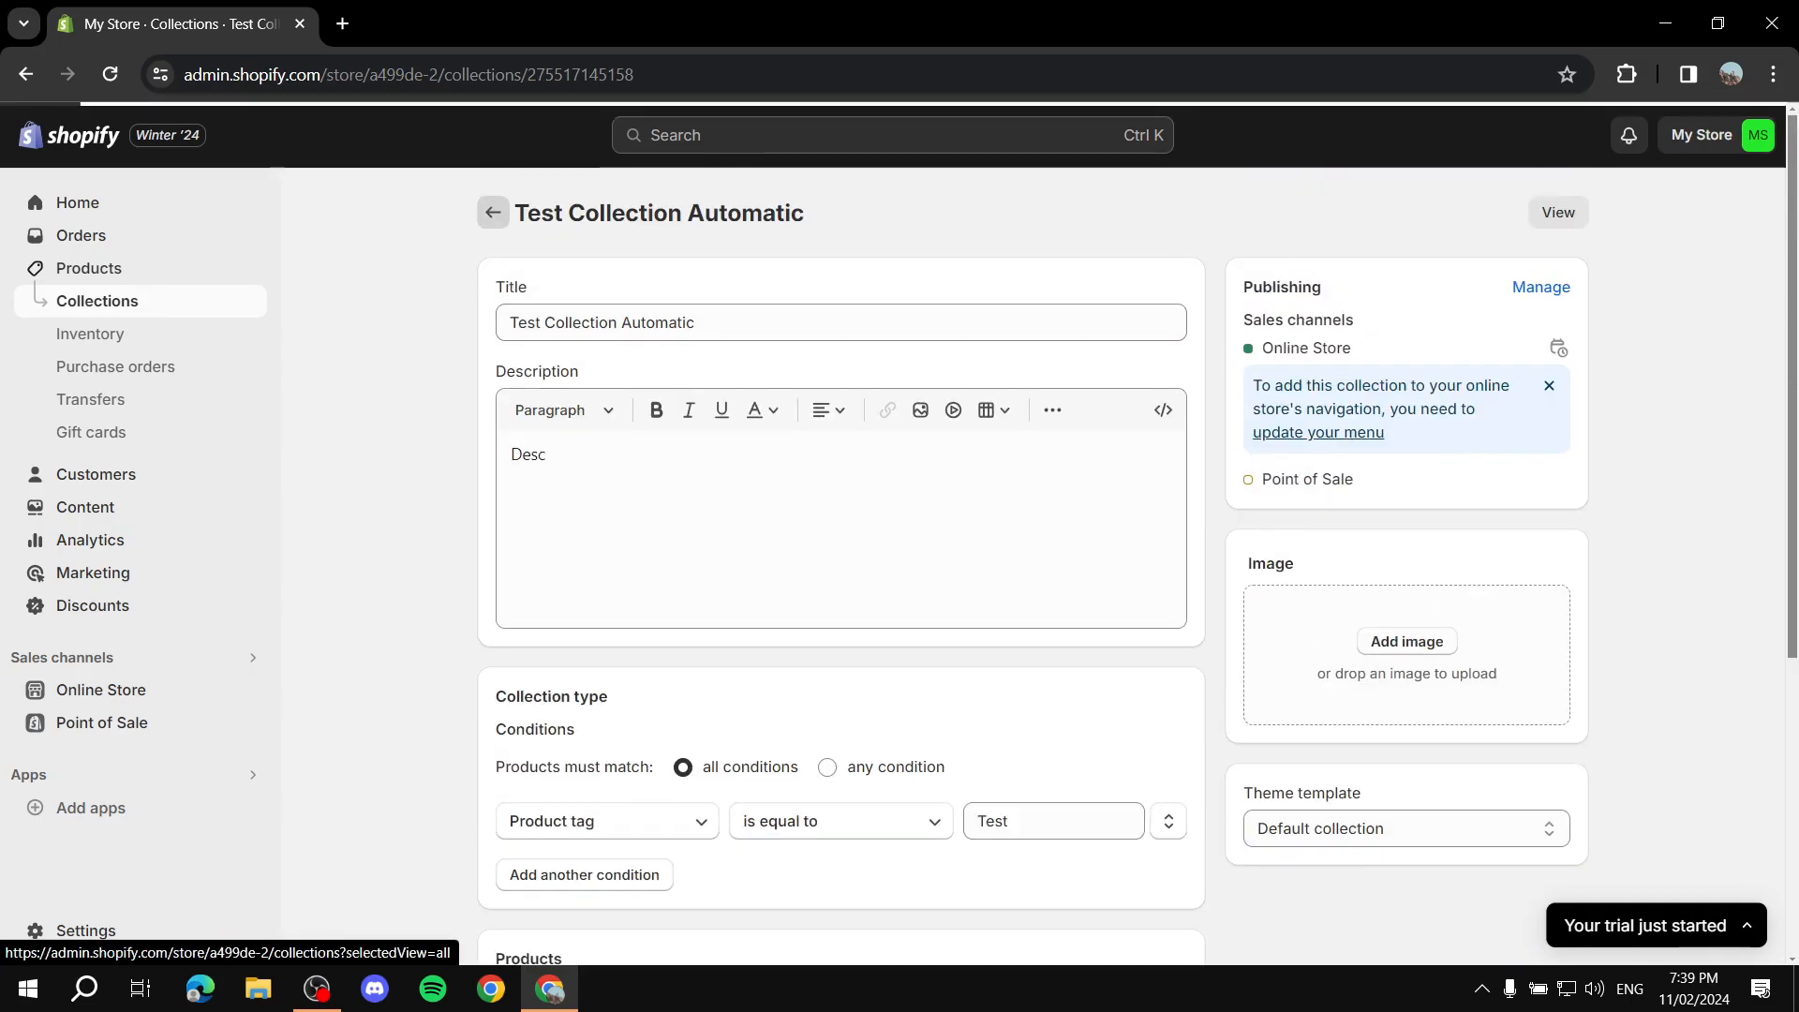